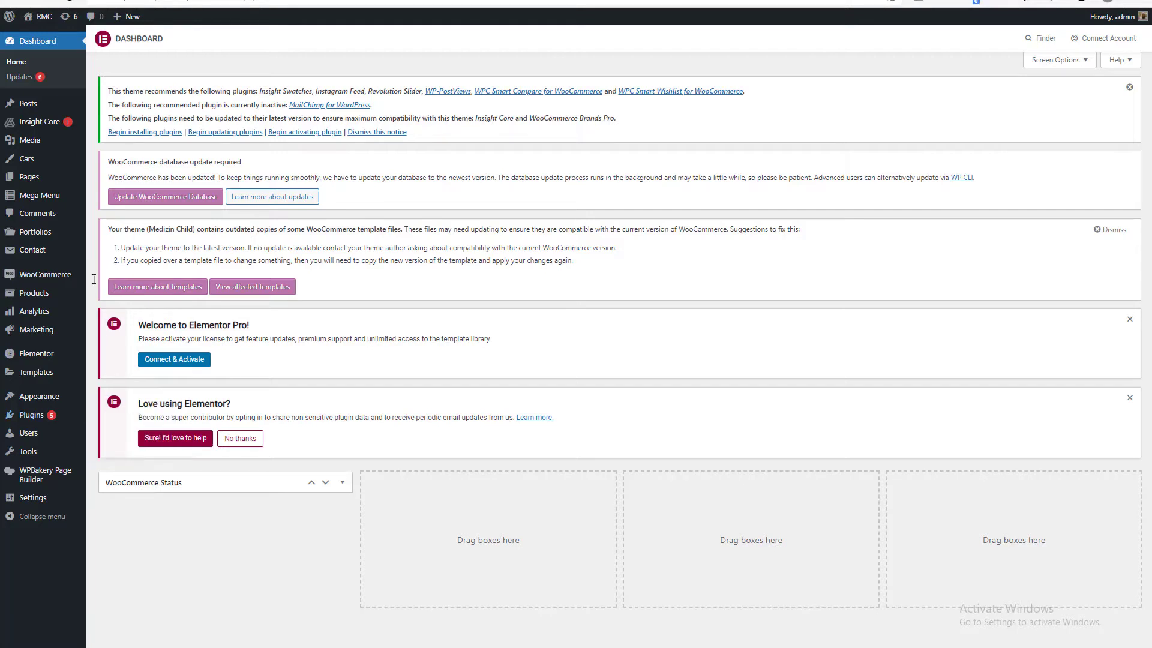
Go to the page for adding new plugins and search the plugin directory for "quote".
mouse_move(51, 417)
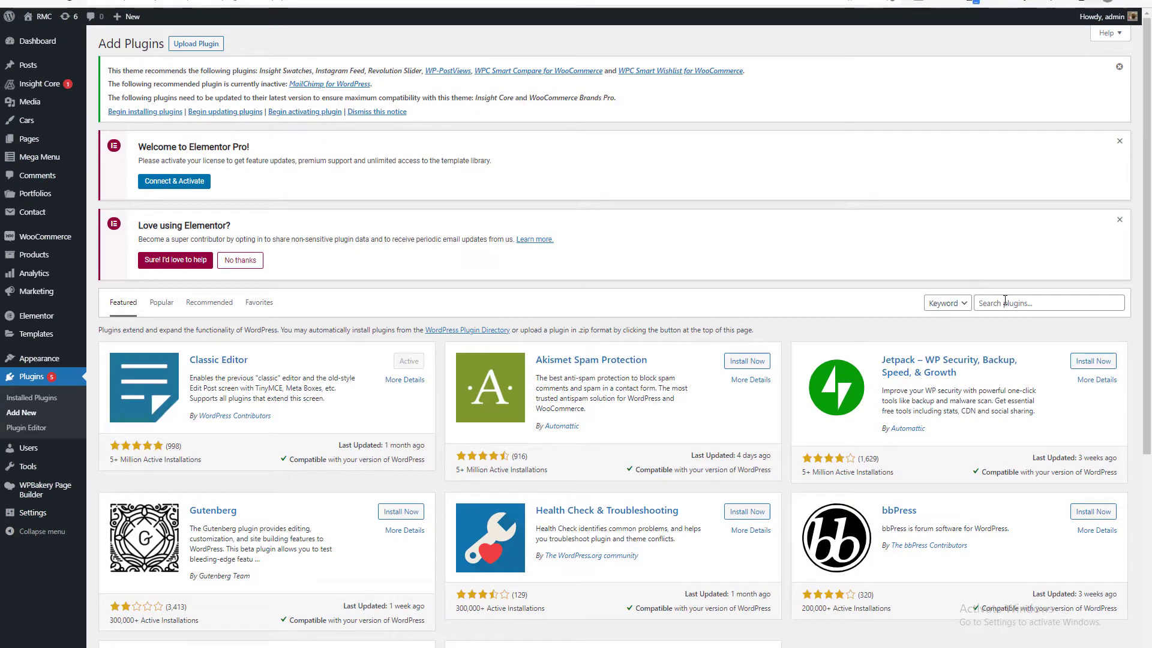
click(1005, 301)
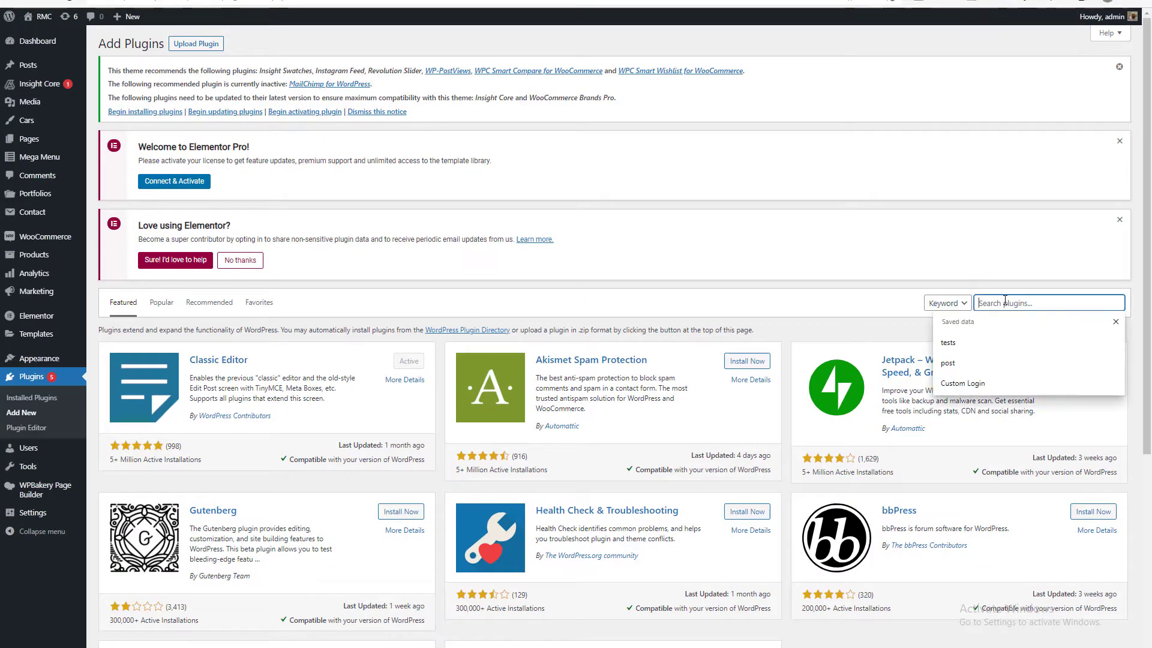
text(qu)
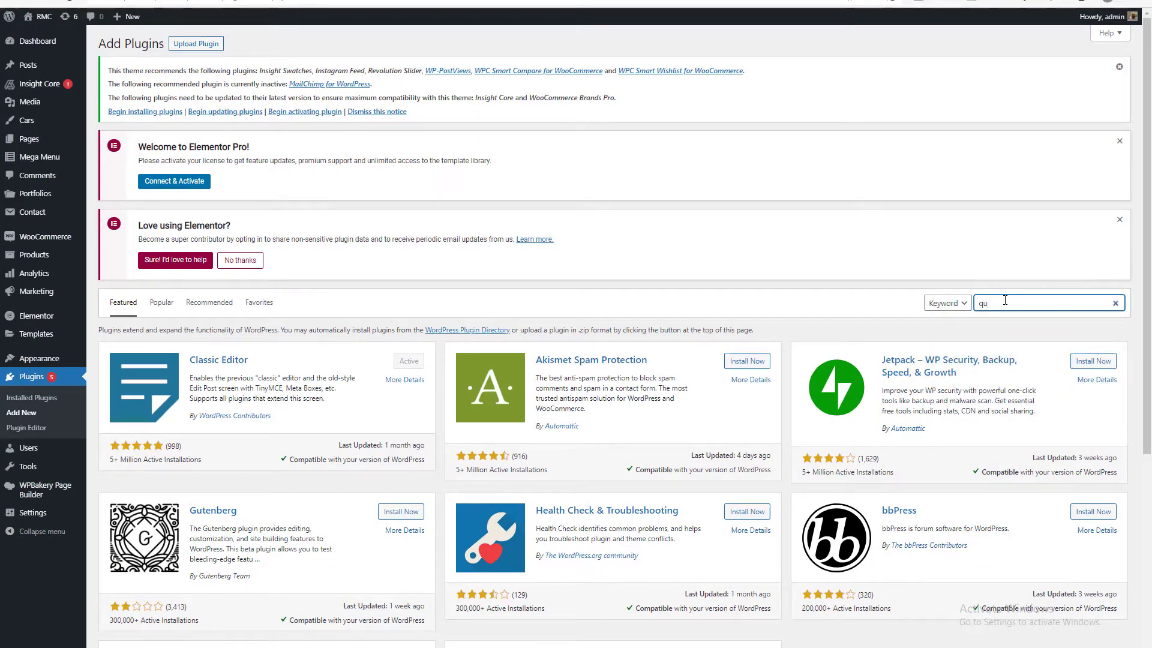
text(ote)
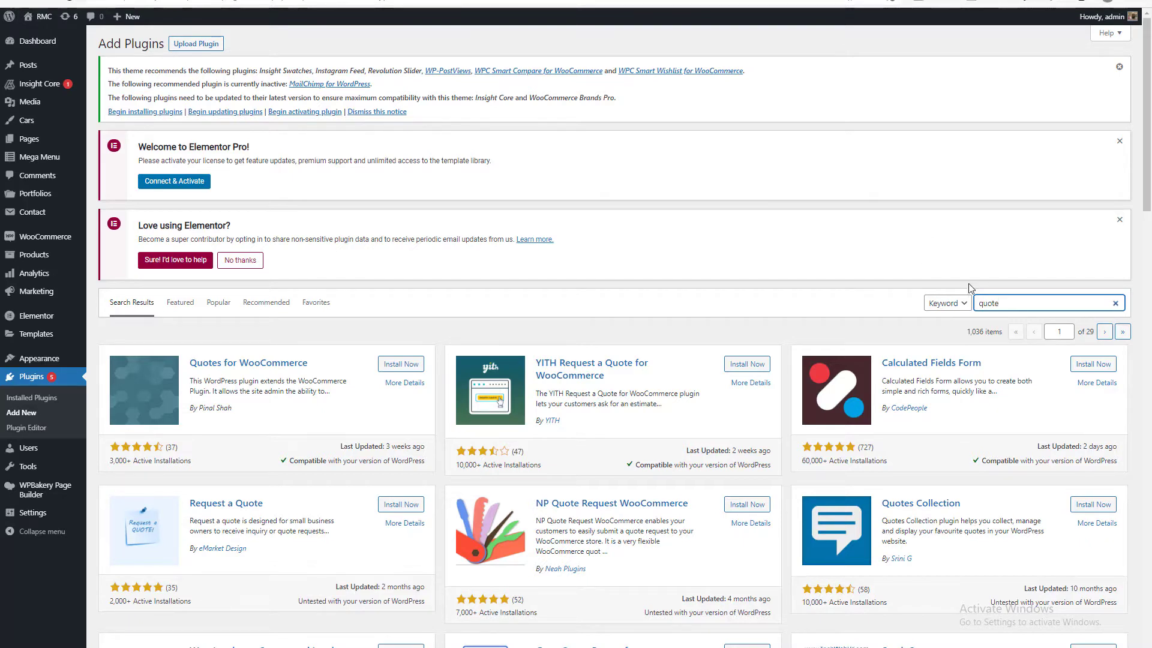
Install and activate the YITH Request a Quote for WooCommerce plugin from the search results.
click(833, 244)
scroll(715, 323, down, 2)
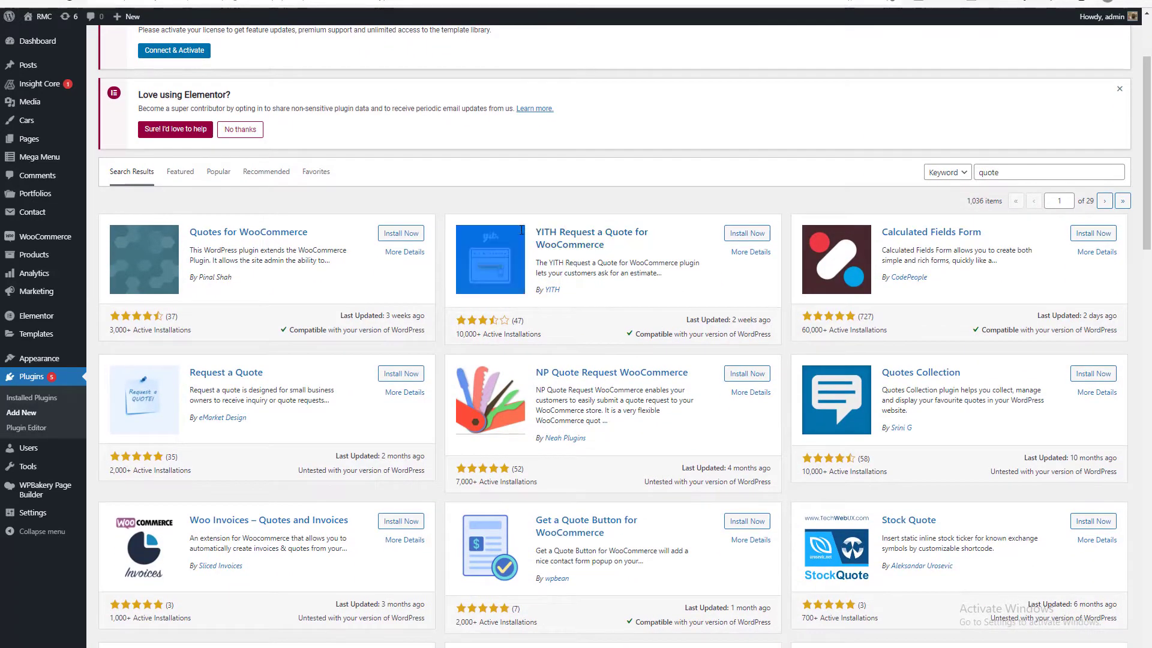
drag(632, 247, 544, 228)
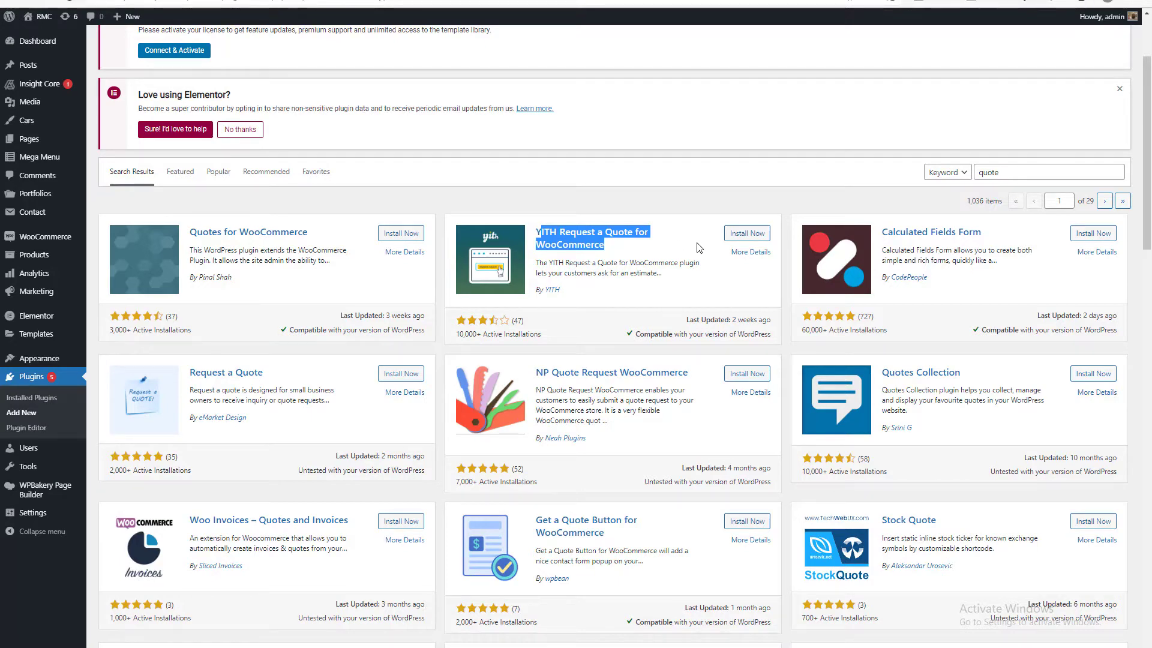
scroll(712, 280, down, 4)
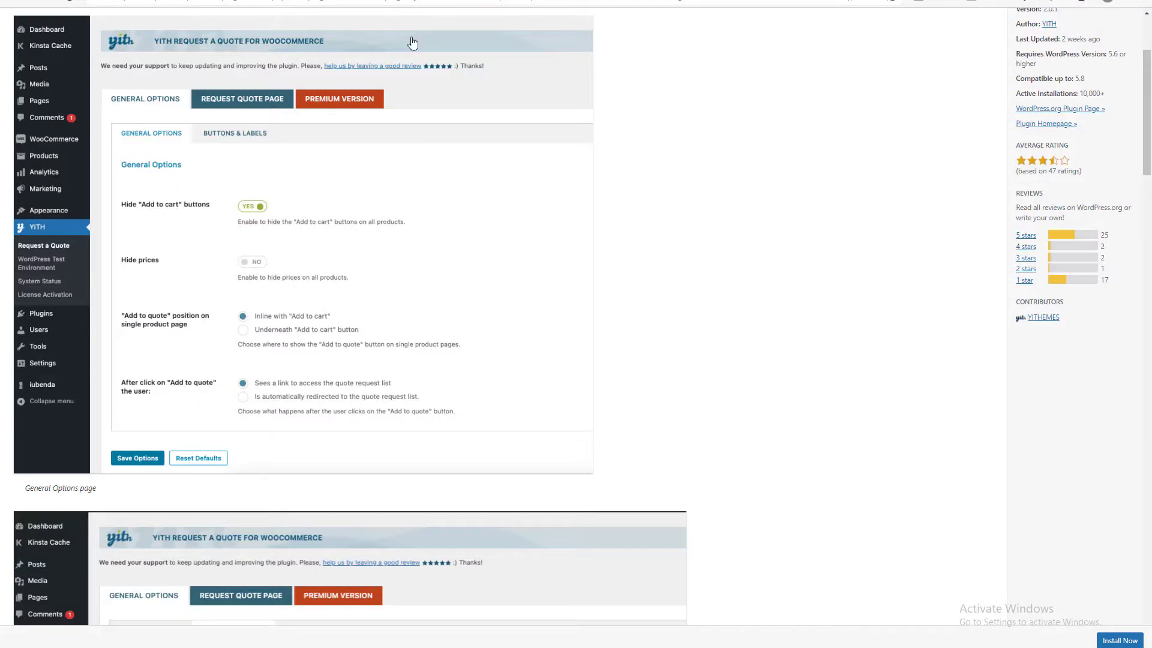
scroll(414, 48, up, 4)
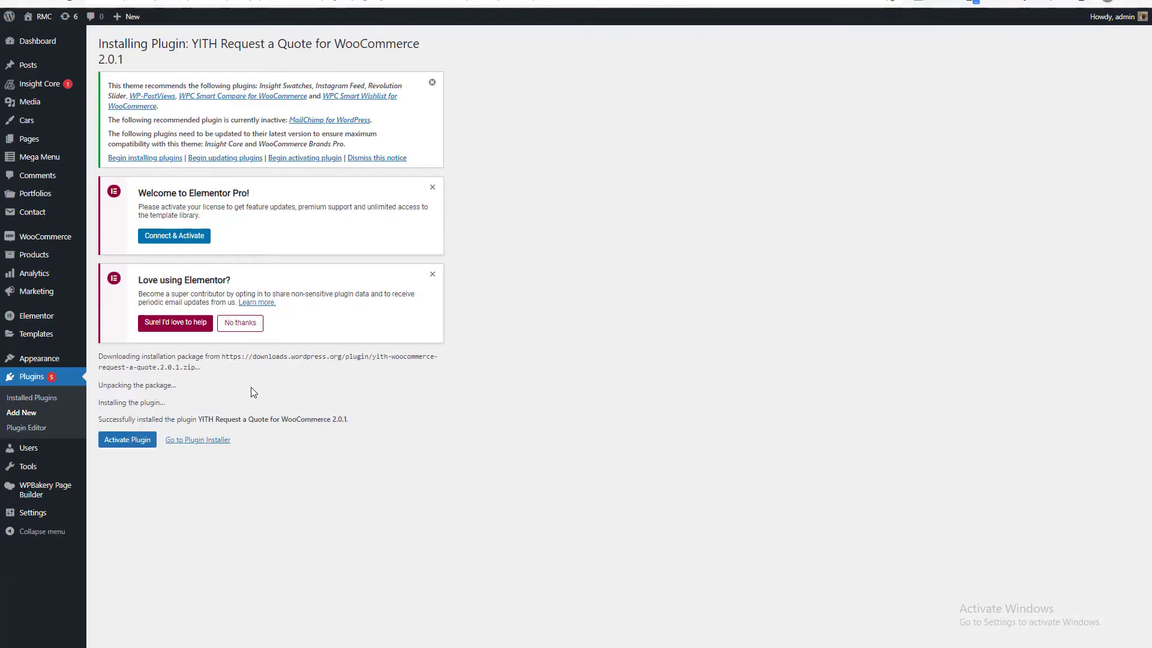
triple_click(271, 419)
click(291, 487)
click(141, 444)
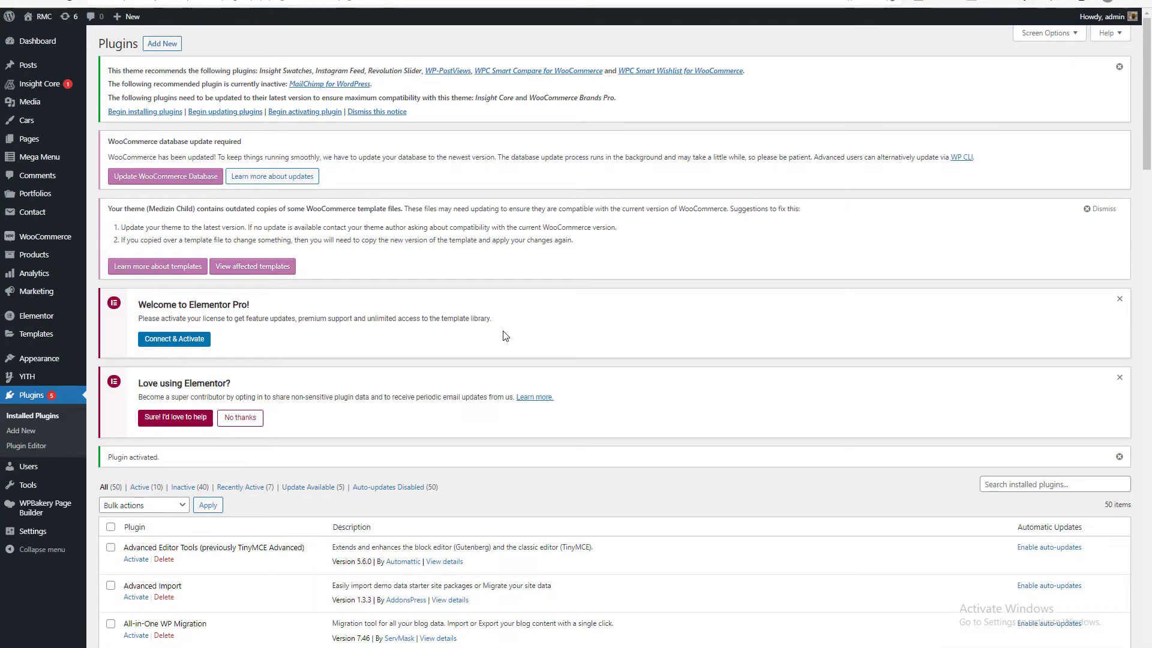
Open the YITH Request a Quote settings and look at its general options.
scroll(504, 336, down, 9)
scroll(504, 336, up, 9)
mouse_move(35, 44)
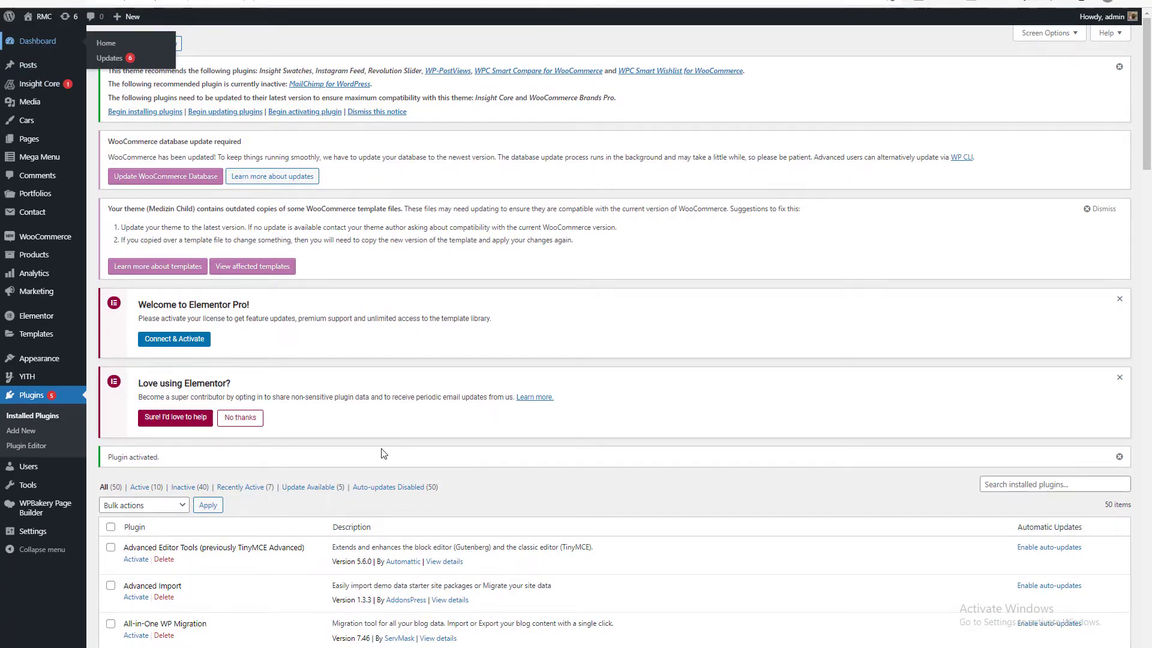
scroll(381, 450, down, 5)
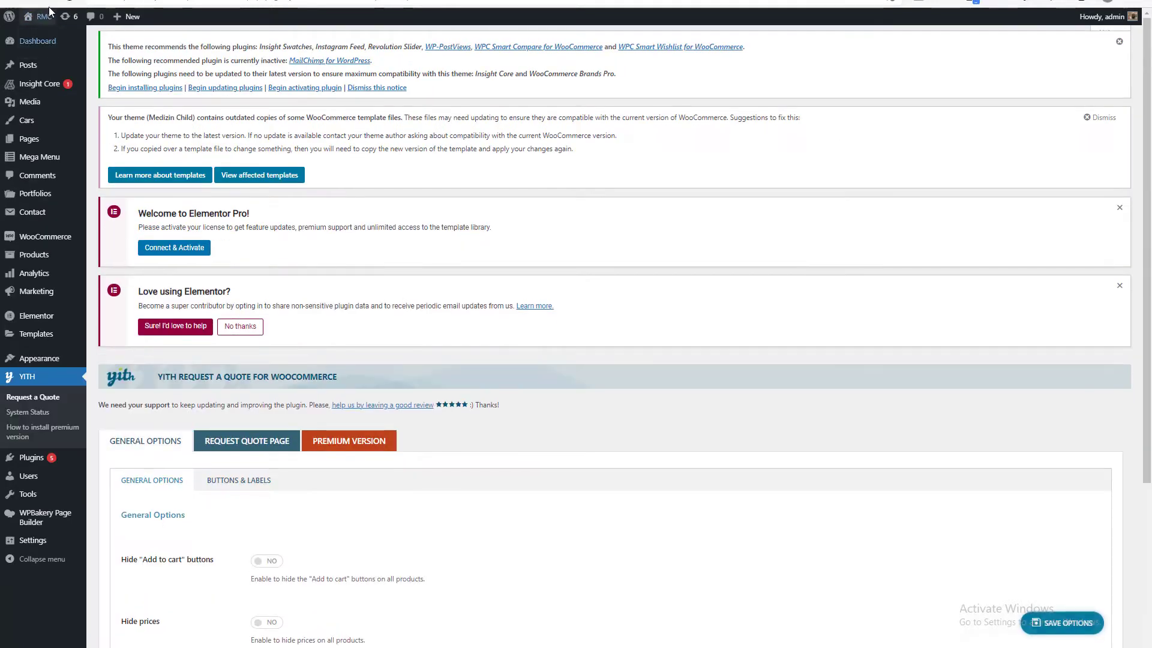
Open the site's shop page on the front end and look over its product listing.
mouse_move(45, 16)
click(44, 37)
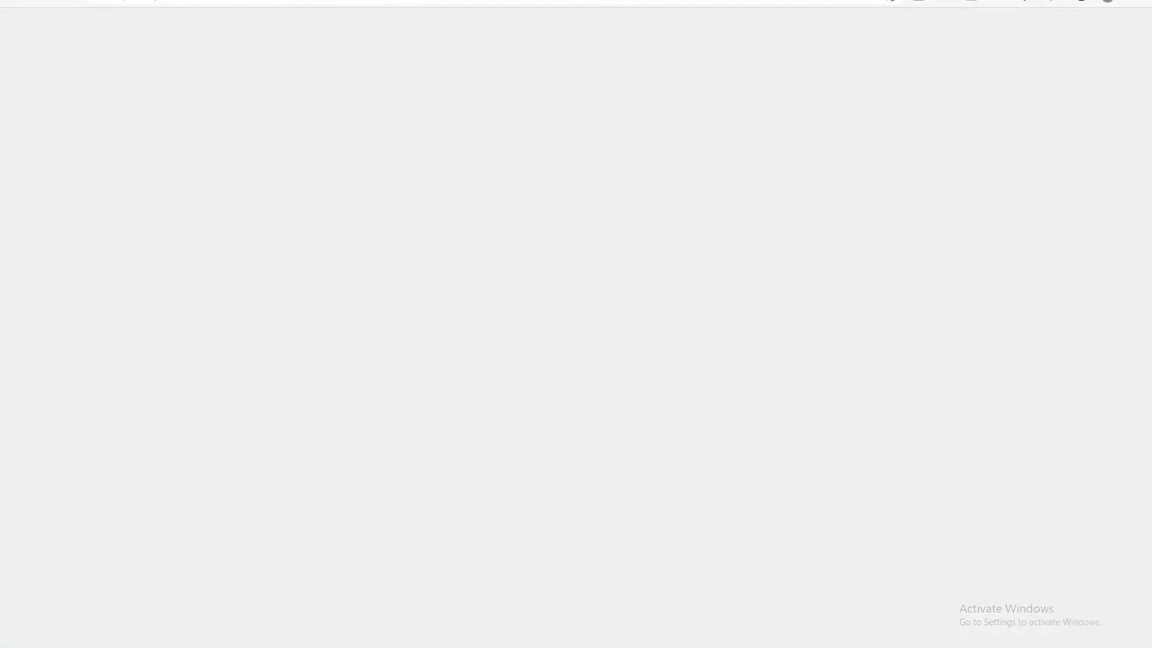
click(372, 2)
click(372, 1)
text(shop)
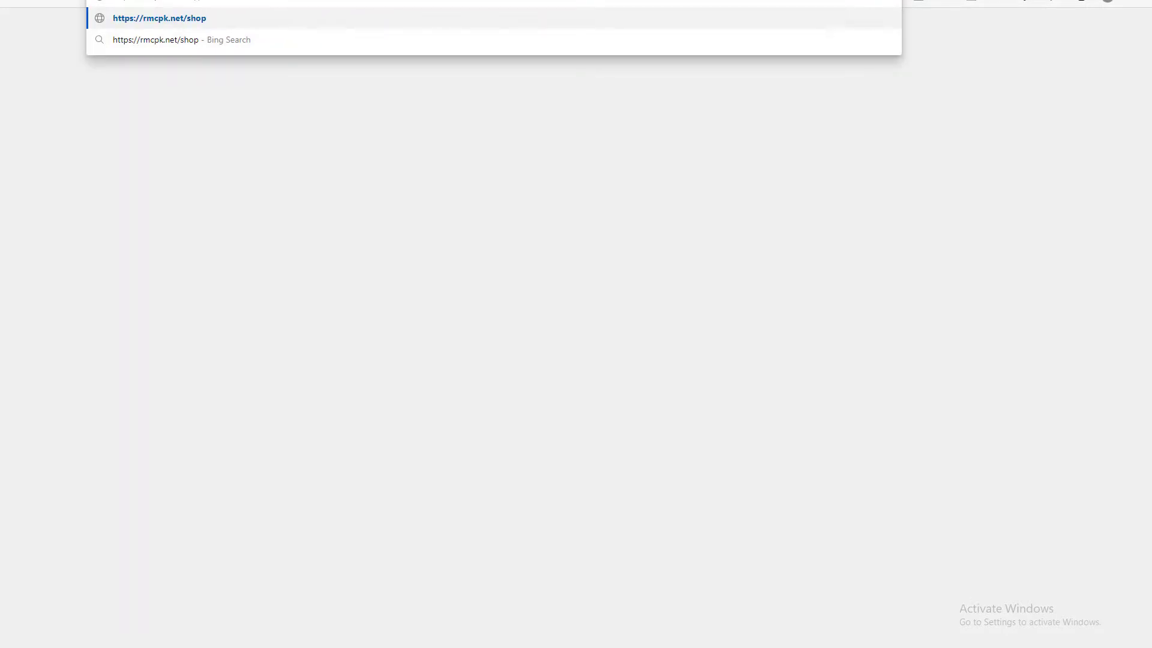
key(Return)
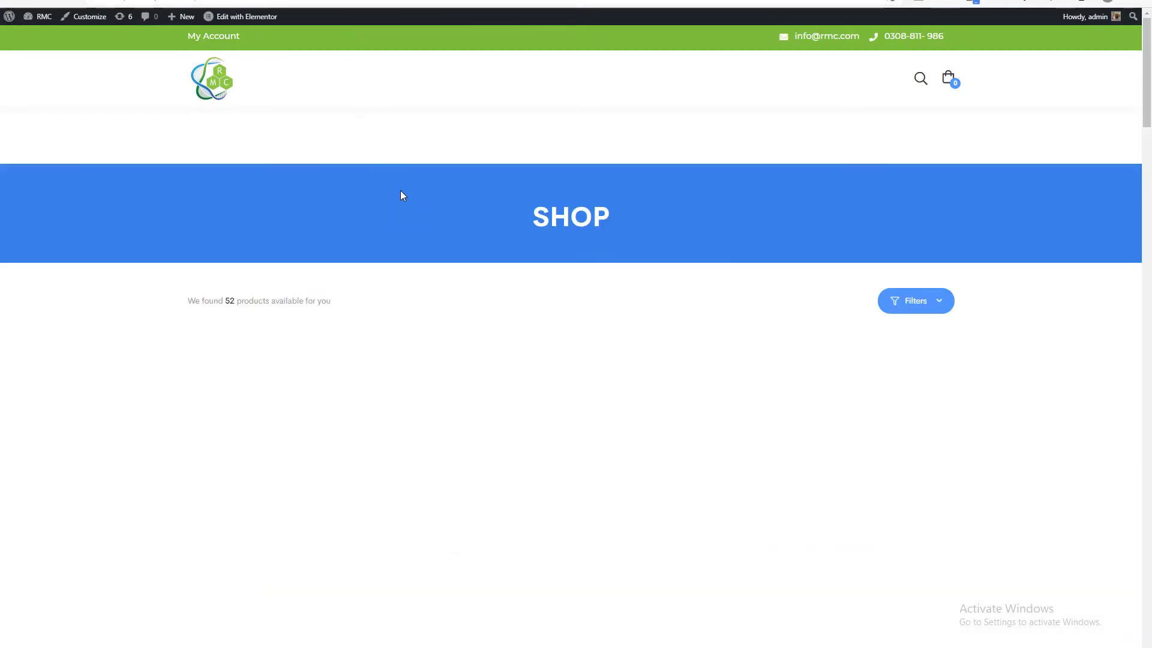
scroll(402, 192, down, 2)
scroll(403, 193, up, 2)
scroll(404, 195, down, 6)
scroll(413, 216, up, 4)
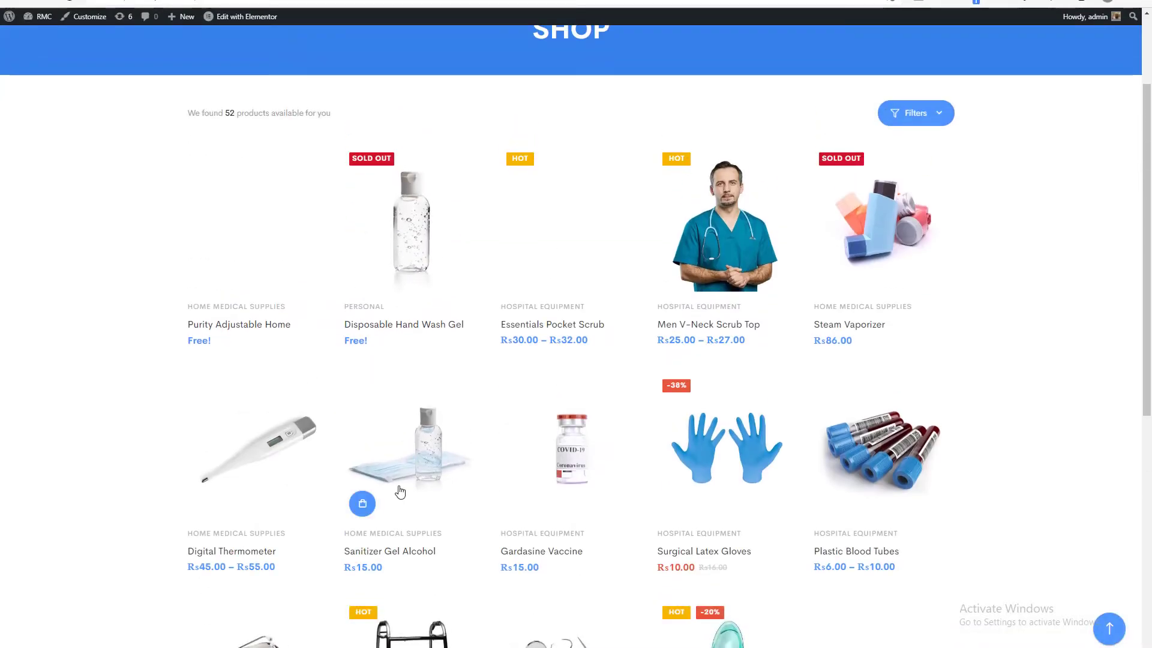
scroll(390, 487, down, 4)
scroll(360, 180, up, 4)
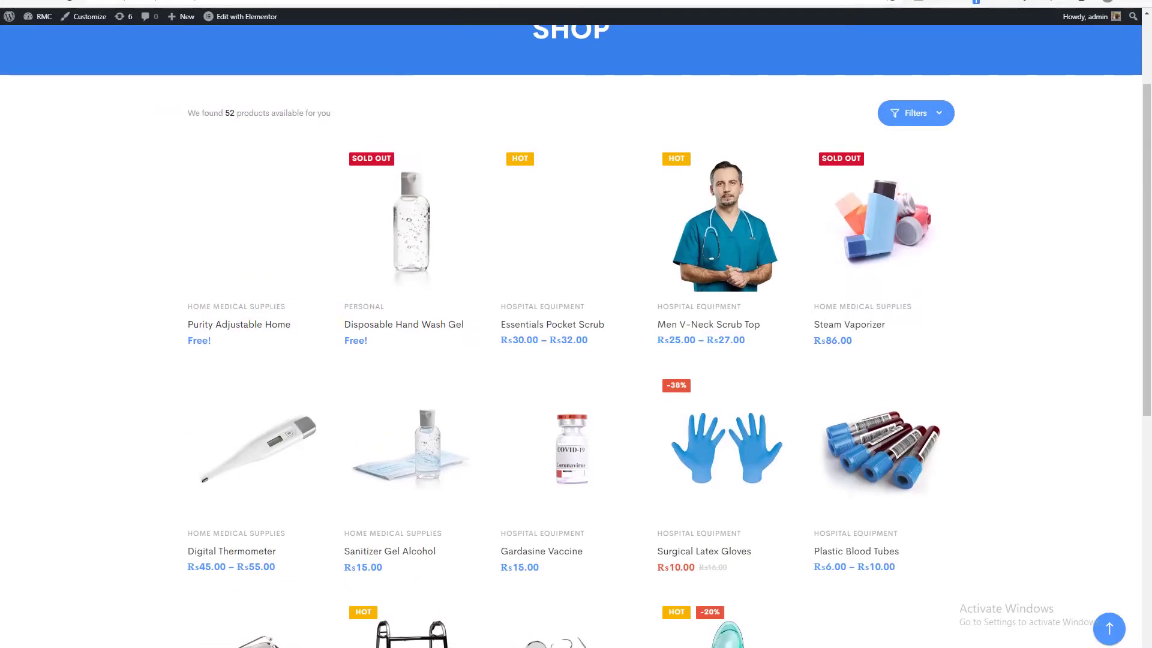
Filter the installed plugins to the active ones and deactivate YITH Request a Quote for WooCommerce.
click(445, 2)
scroll(60, 444, down, 4)
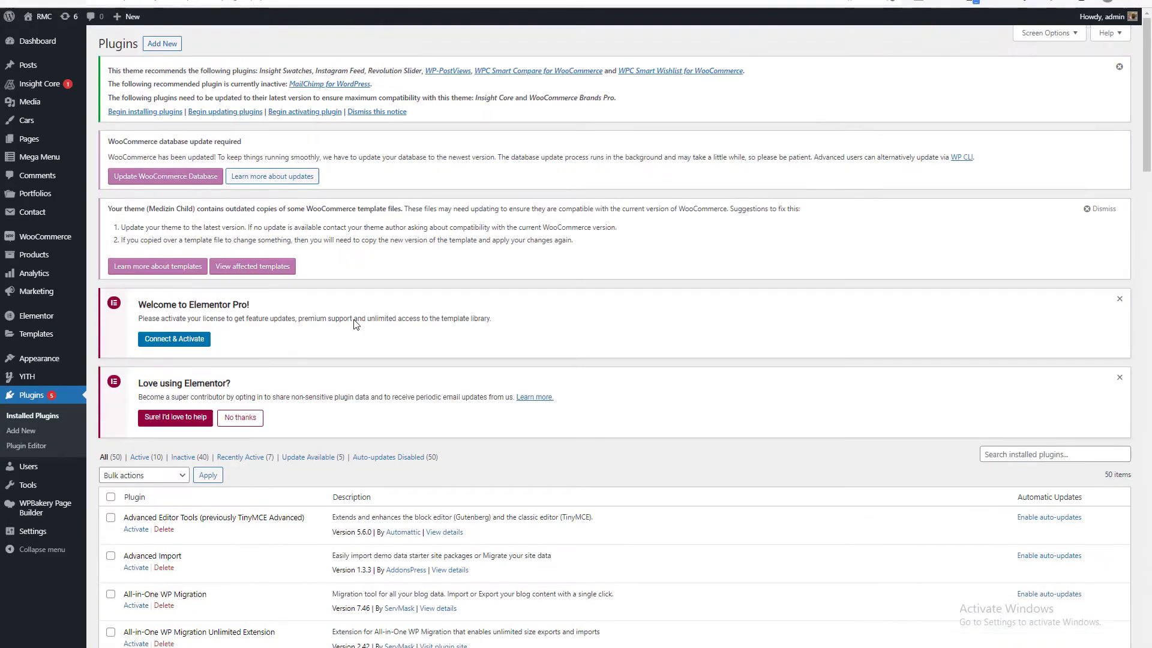
scroll(172, 401, down, 7)
scroll(173, 401, up, 7)
click(146, 457)
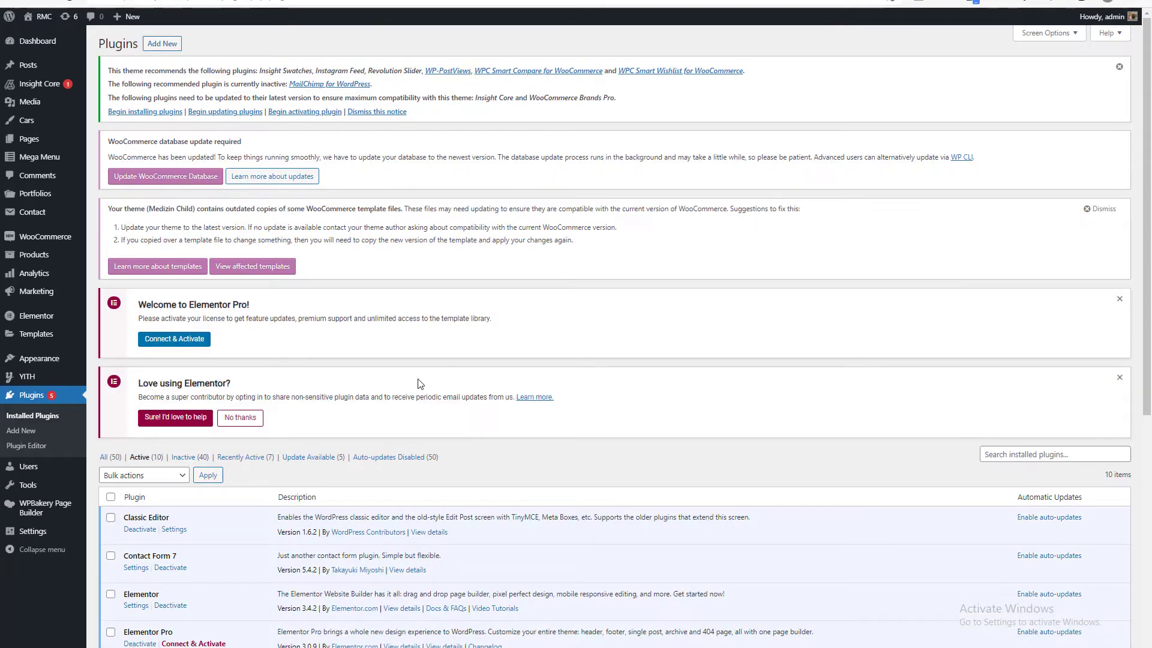
scroll(420, 360, down, 6)
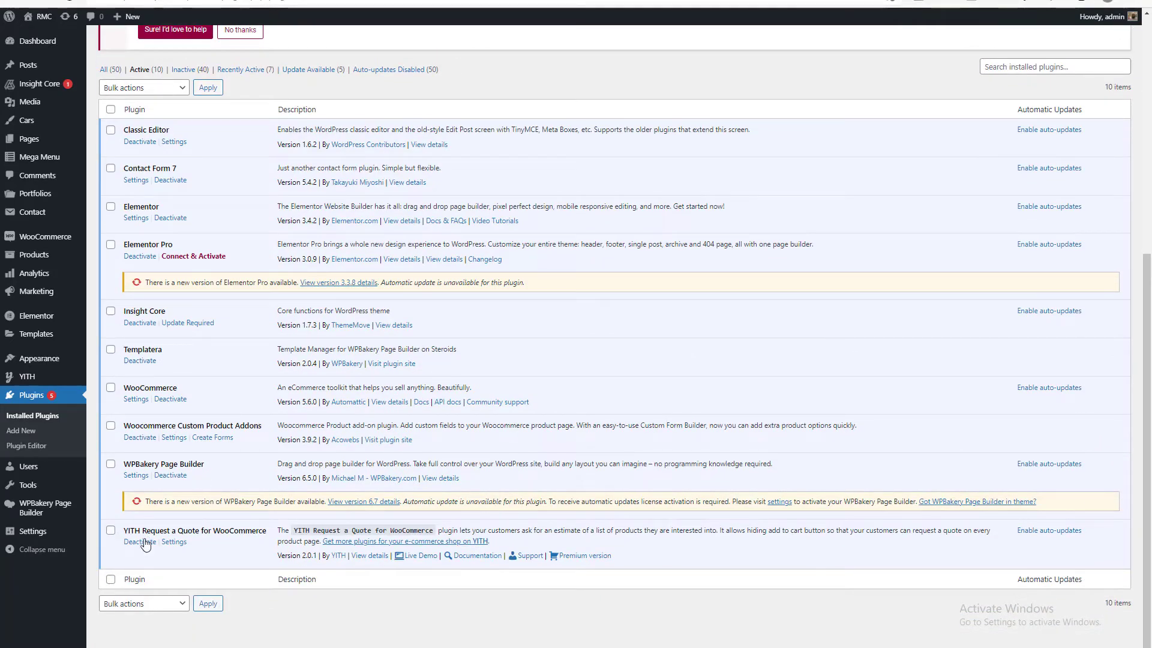
click(143, 542)
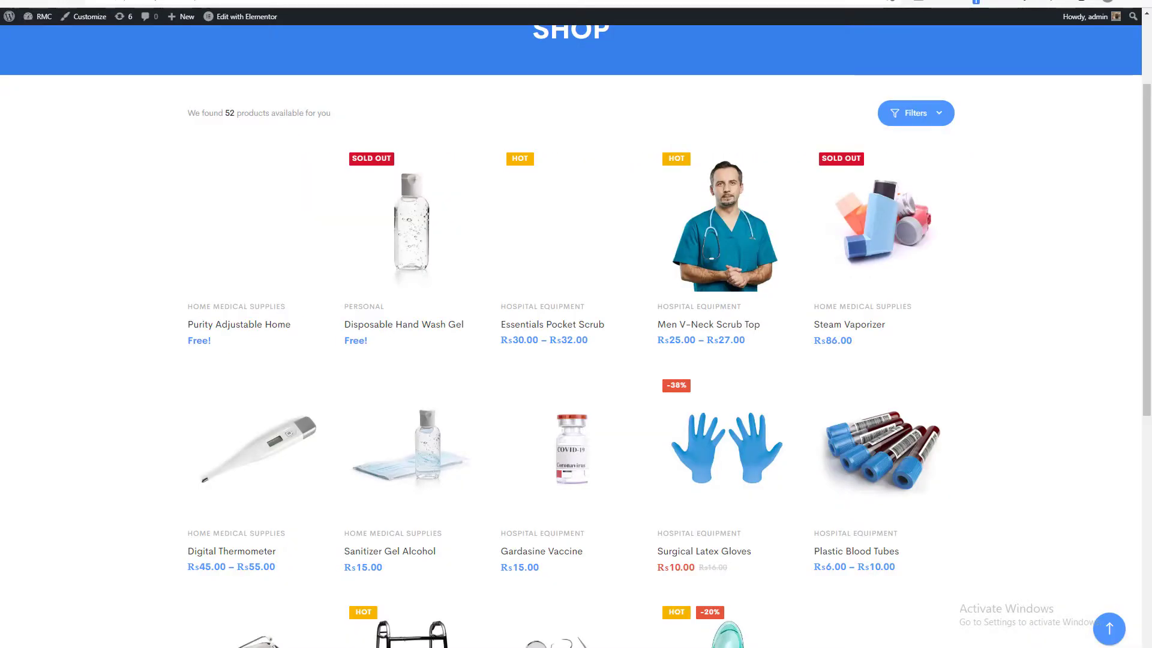
Reload the shop page and check the product pages of Disposable Hand Wash Gel and Gardasine Vaccine.
key(F5)
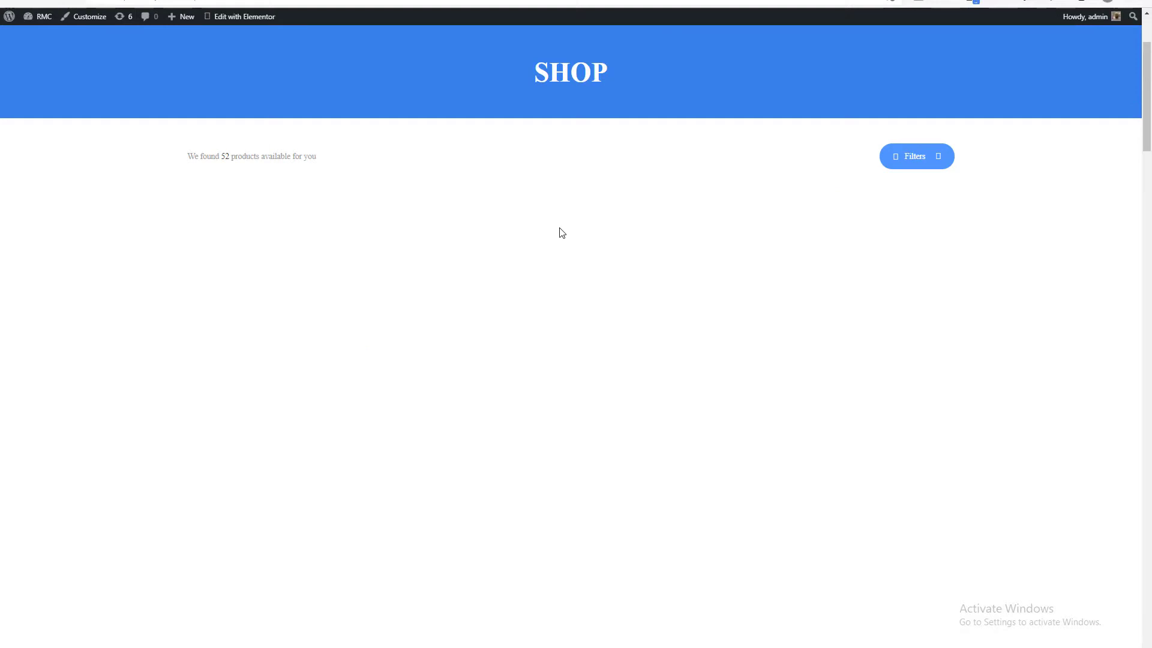
scroll(560, 229, down, 4)
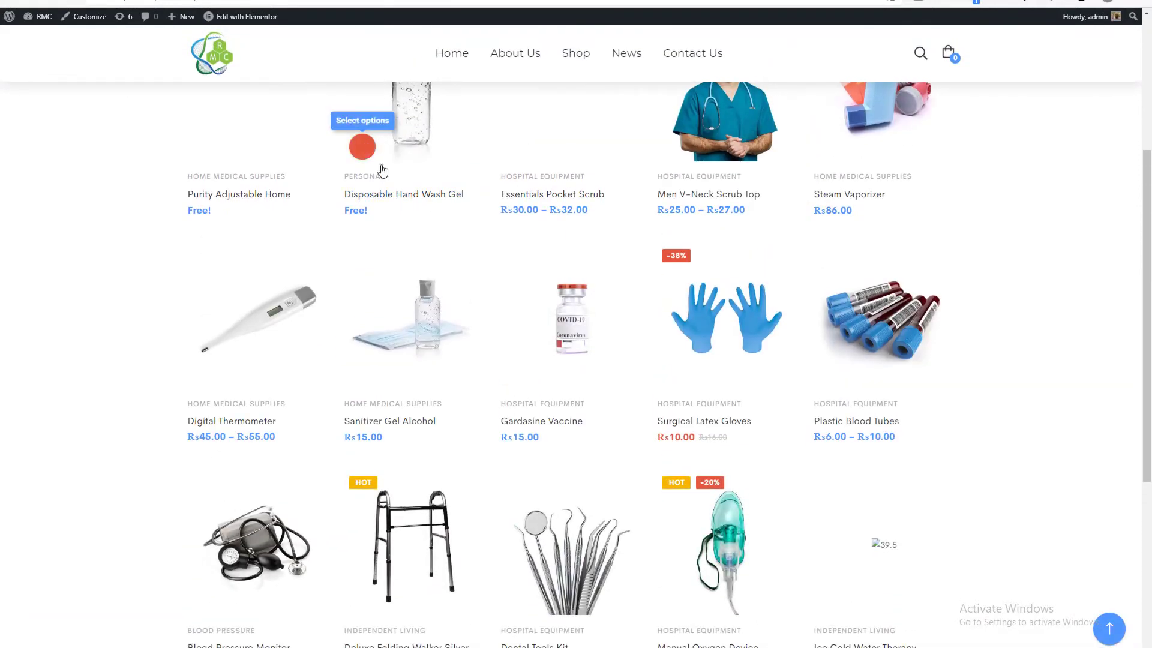
click(471, 234)
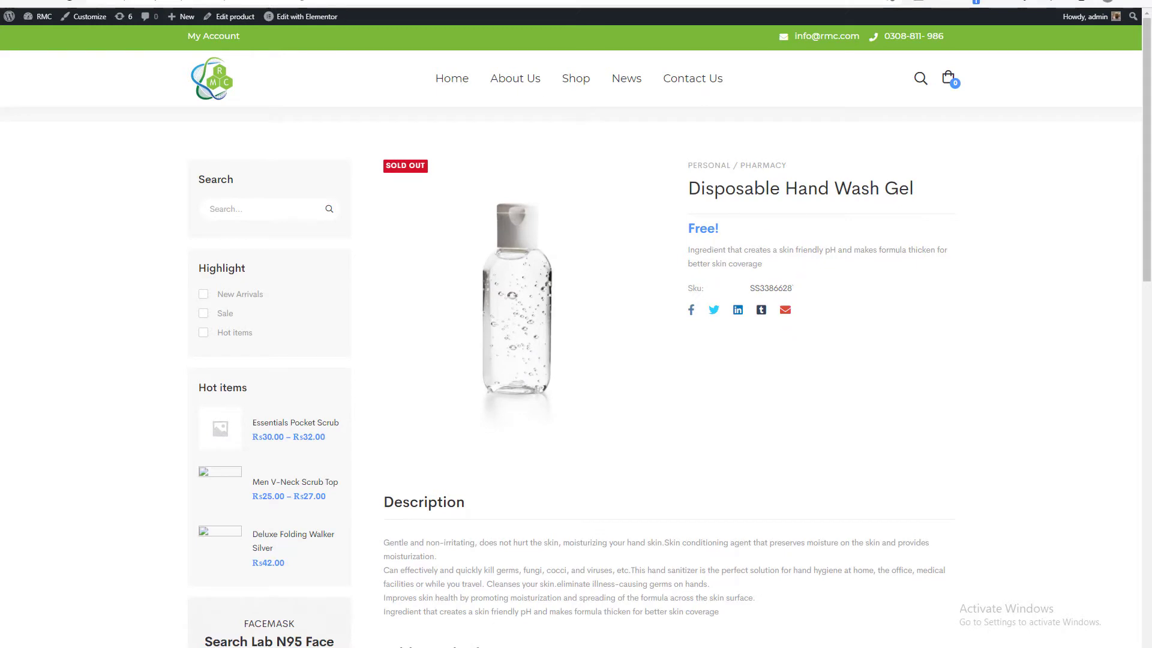
click(11, 1)
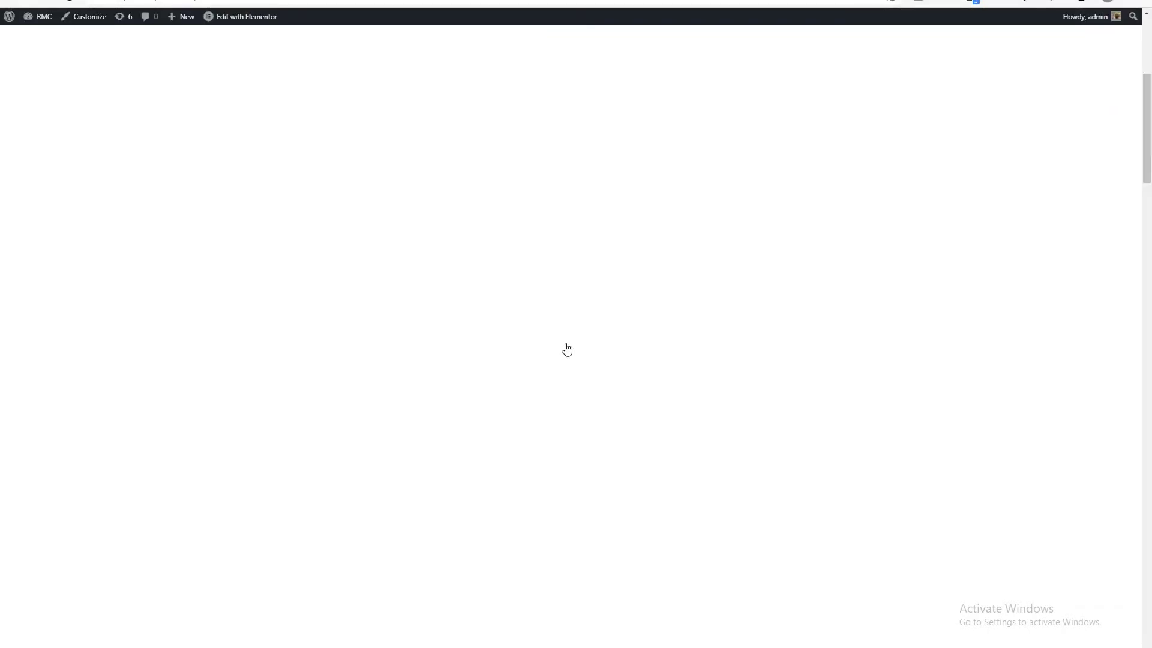
scroll(566, 349, down, 5)
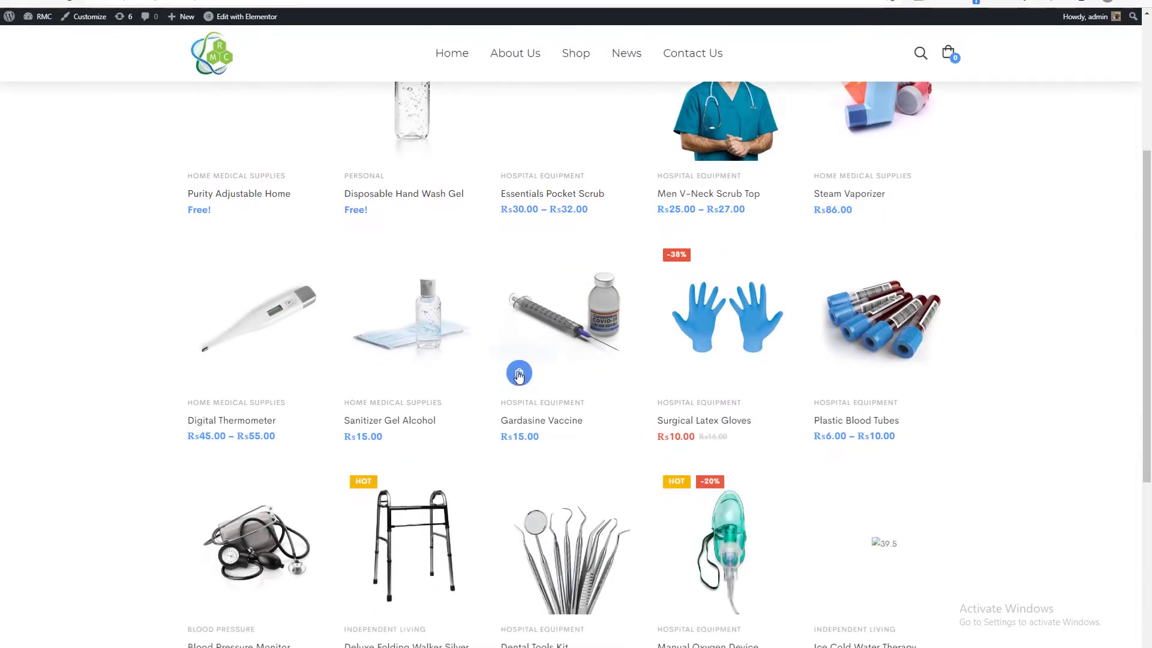
click(519, 374)
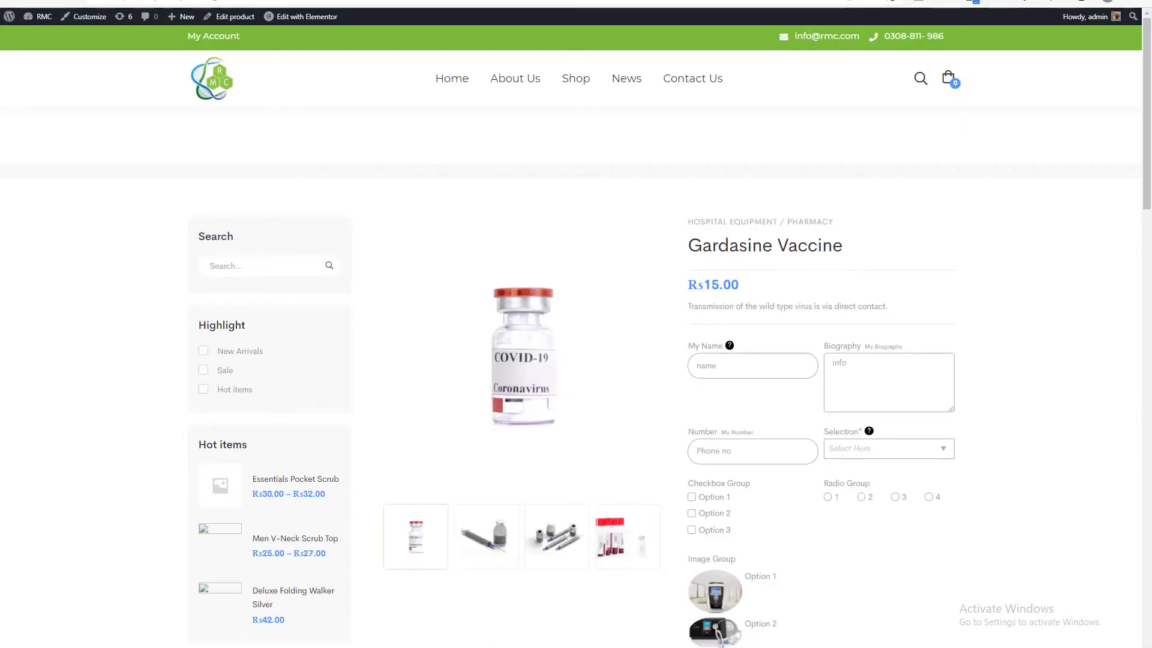
click(11, 1)
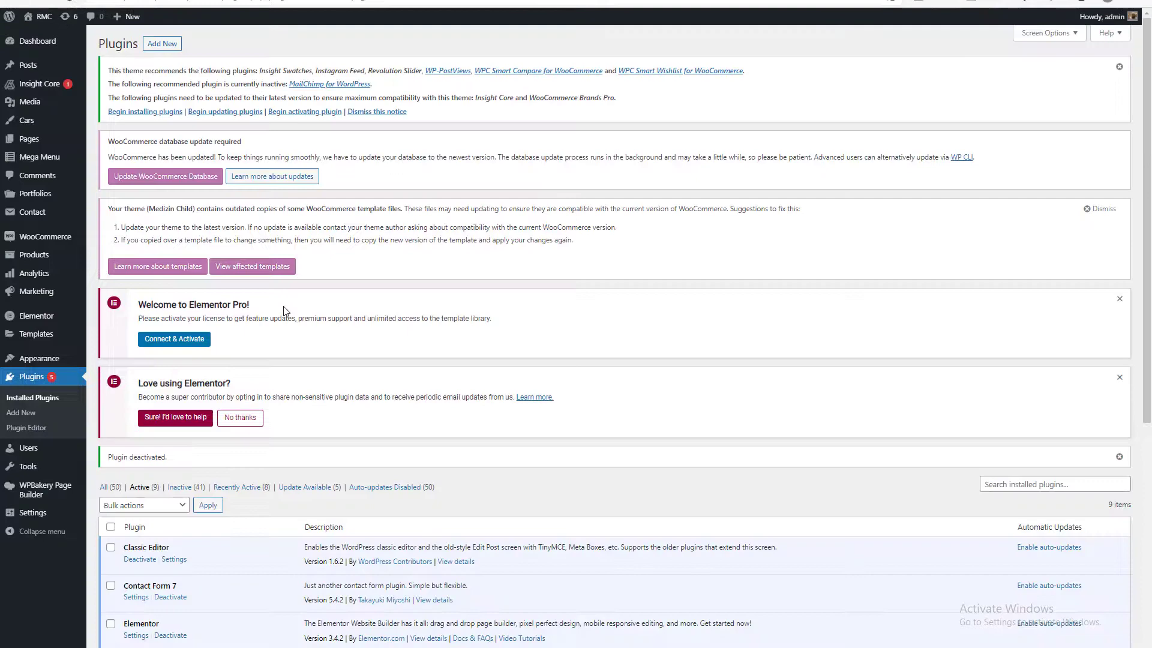
Deactivate the Woocommerce Custom Product Addons plugin in the list of active plugins.
scroll(287, 312, down, 6)
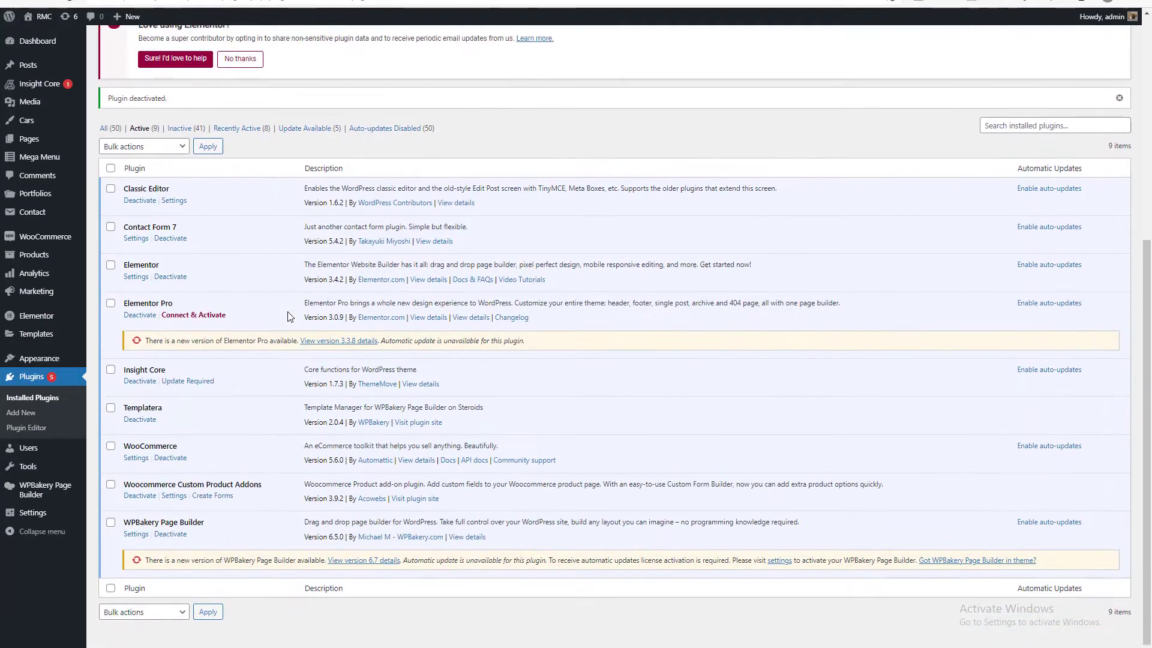
click(111, 475)
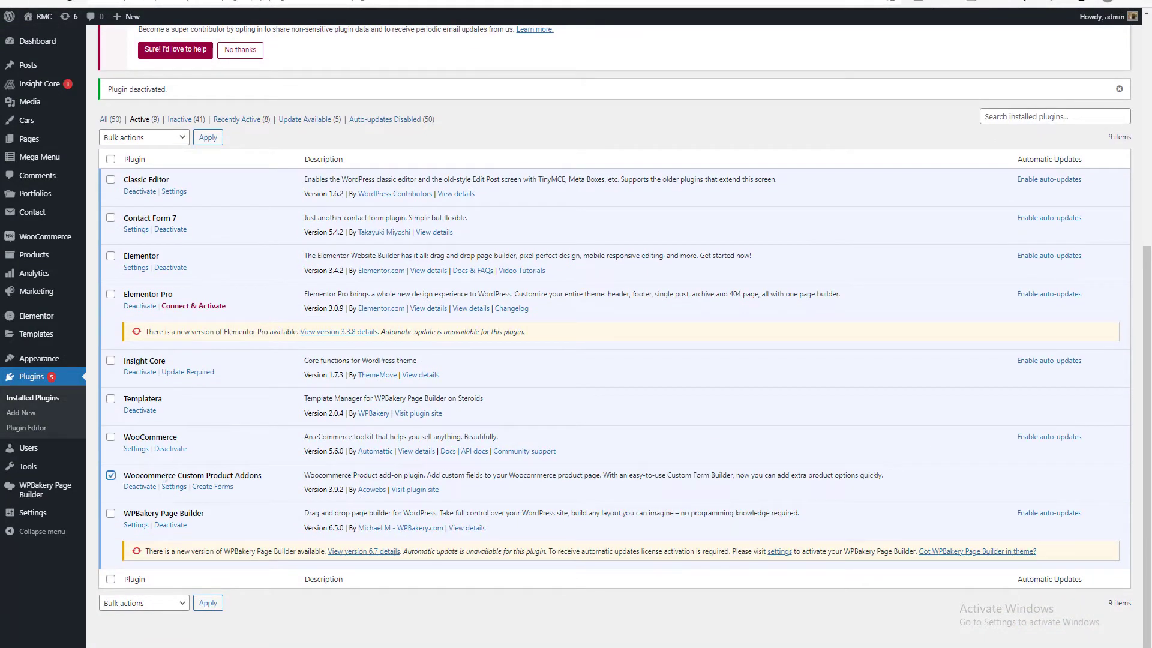
click(140, 486)
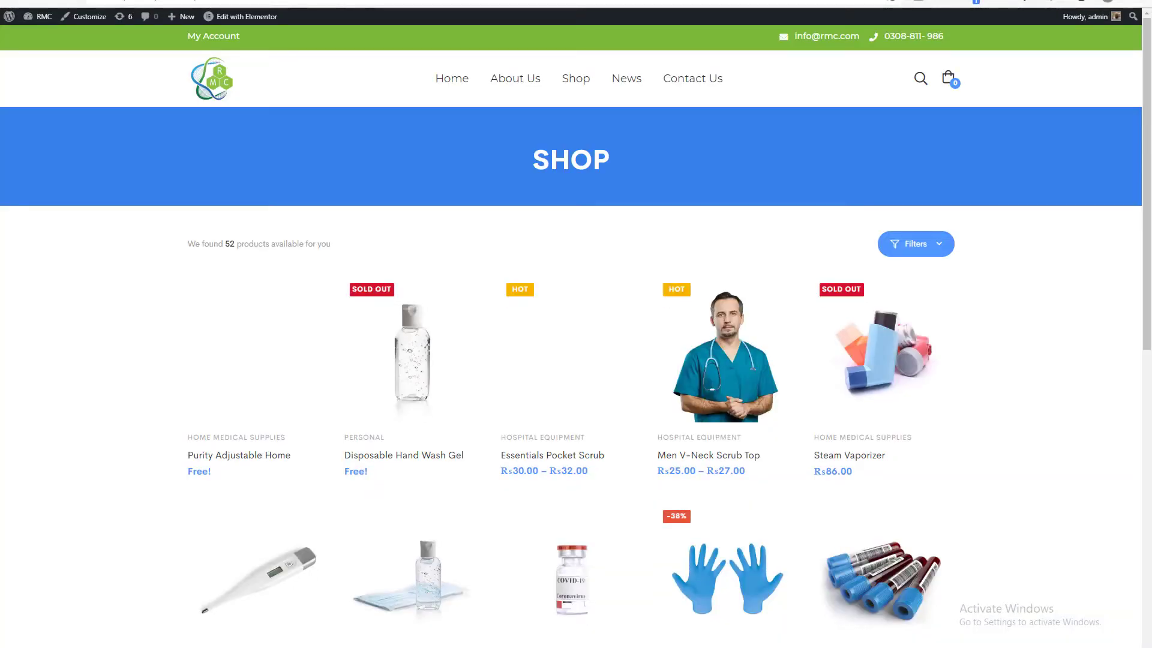
Test the reloaded shop page by adding Sanitizer Gel Alcohol to the cart and opening its product page.
key(F5)
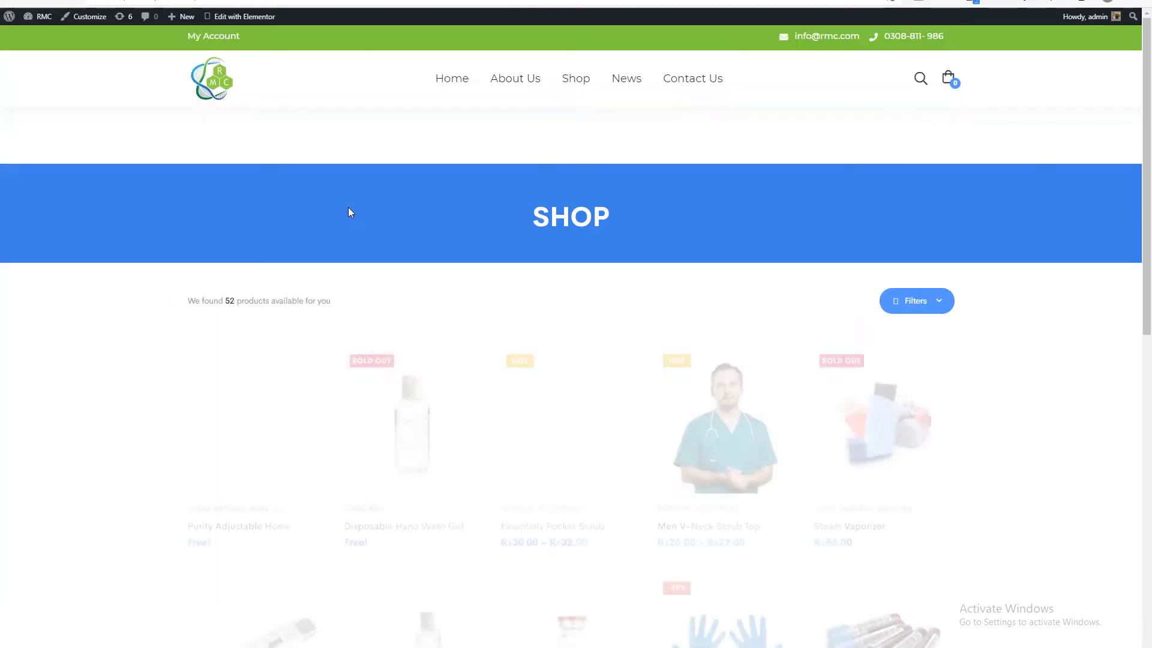
scroll(350, 213, down, 5)
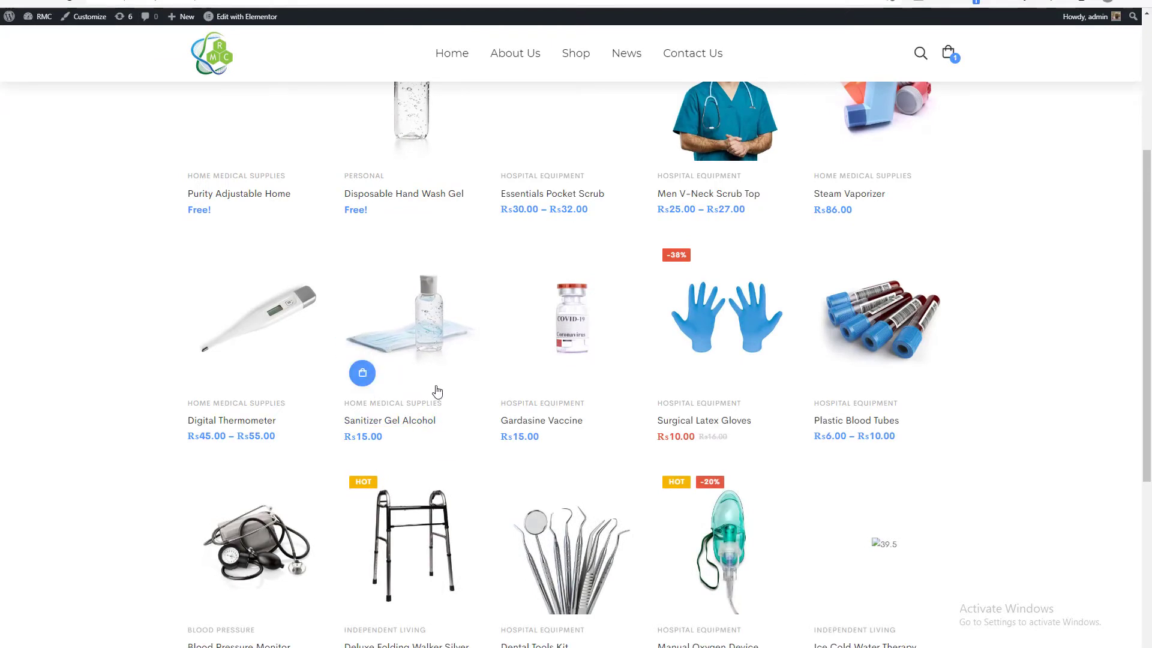
scroll(436, 391, up, 2)
scroll(435, 391, down, 2)
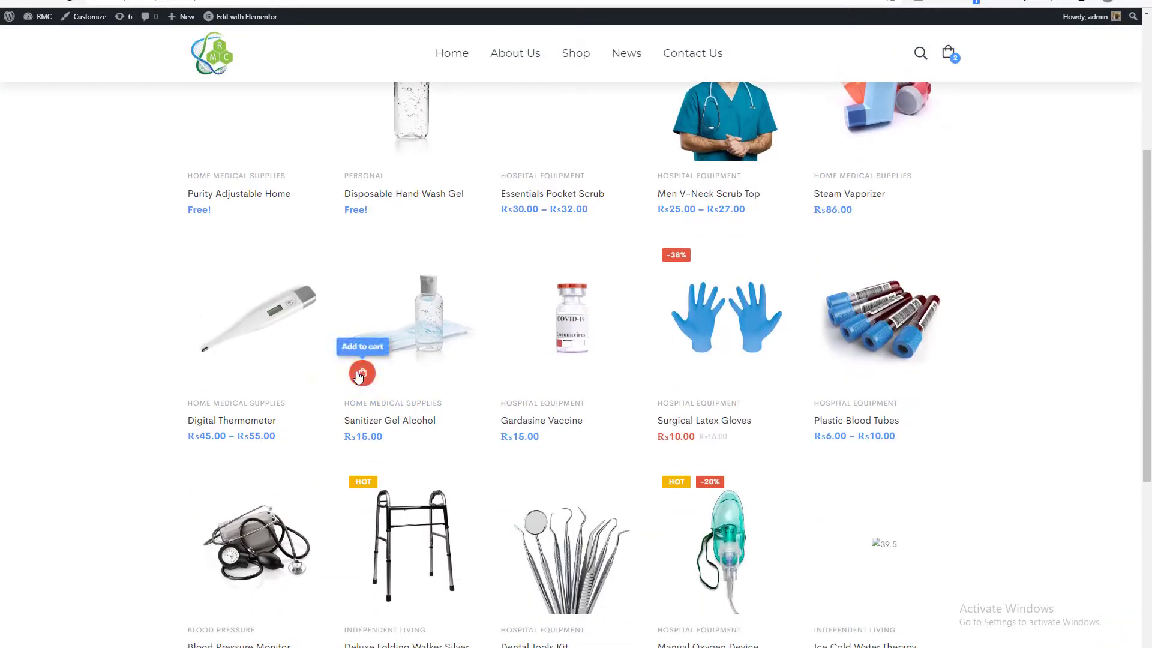
click(535, 322)
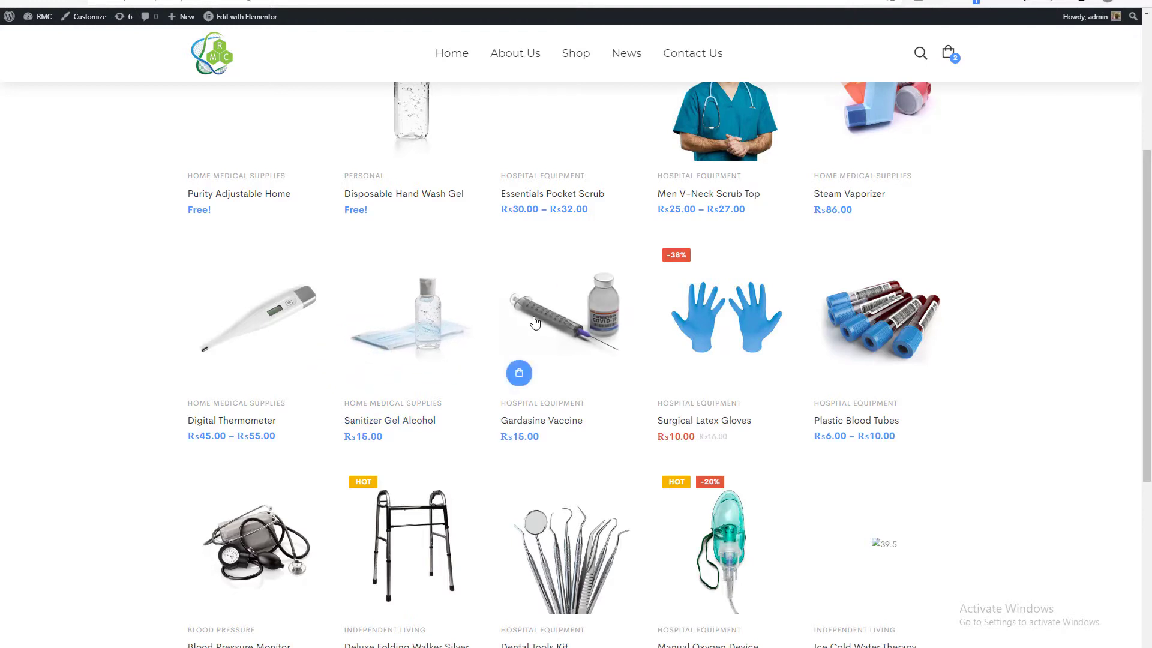
scroll(534, 322, up, 1)
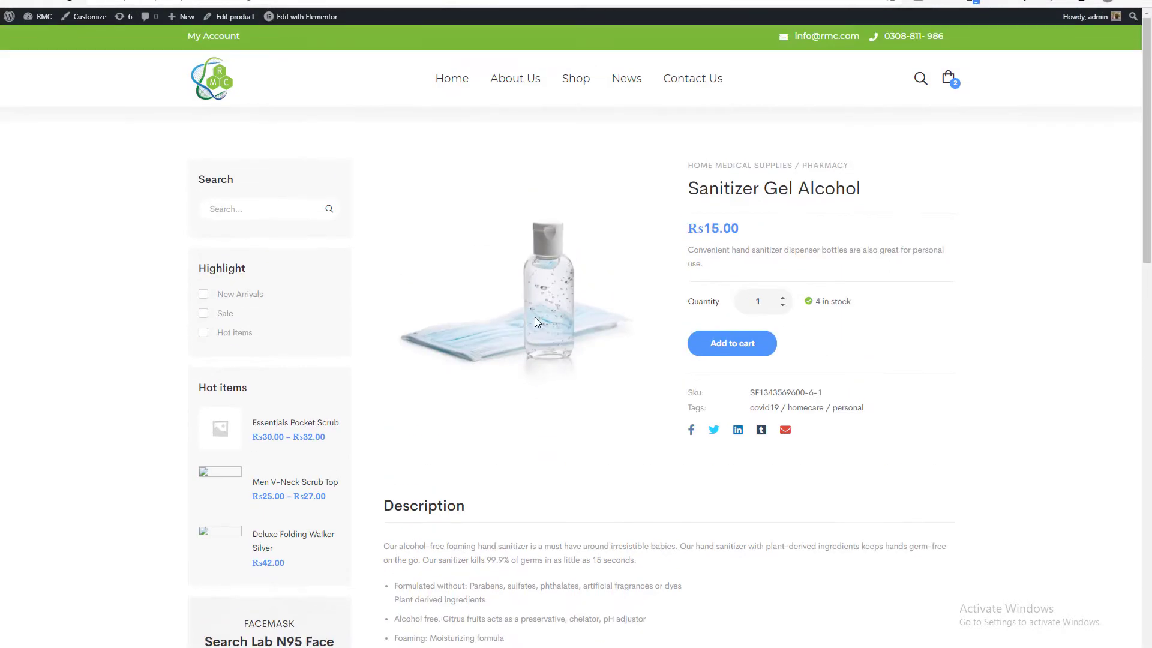
mouse_move(948, 78)
Filter the installed plugins to the inactive ones and activate YITH Request a Quote for WooCommerce.
key(ctrl+Tab)
scroll(335, 282, down, 5)
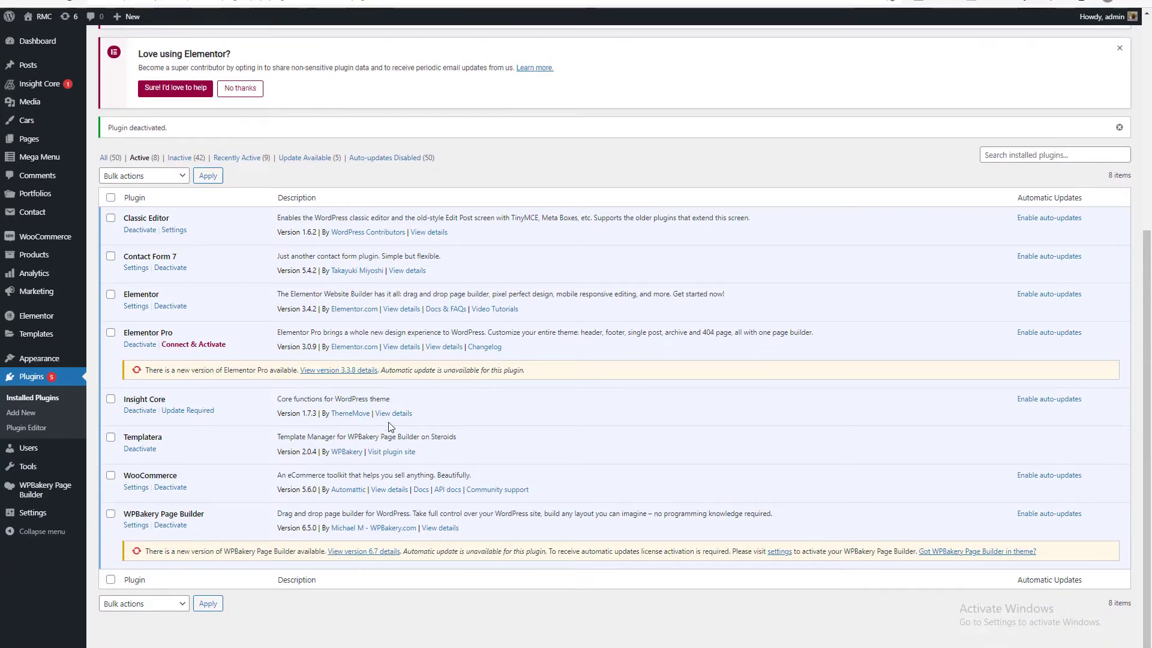
click(180, 157)
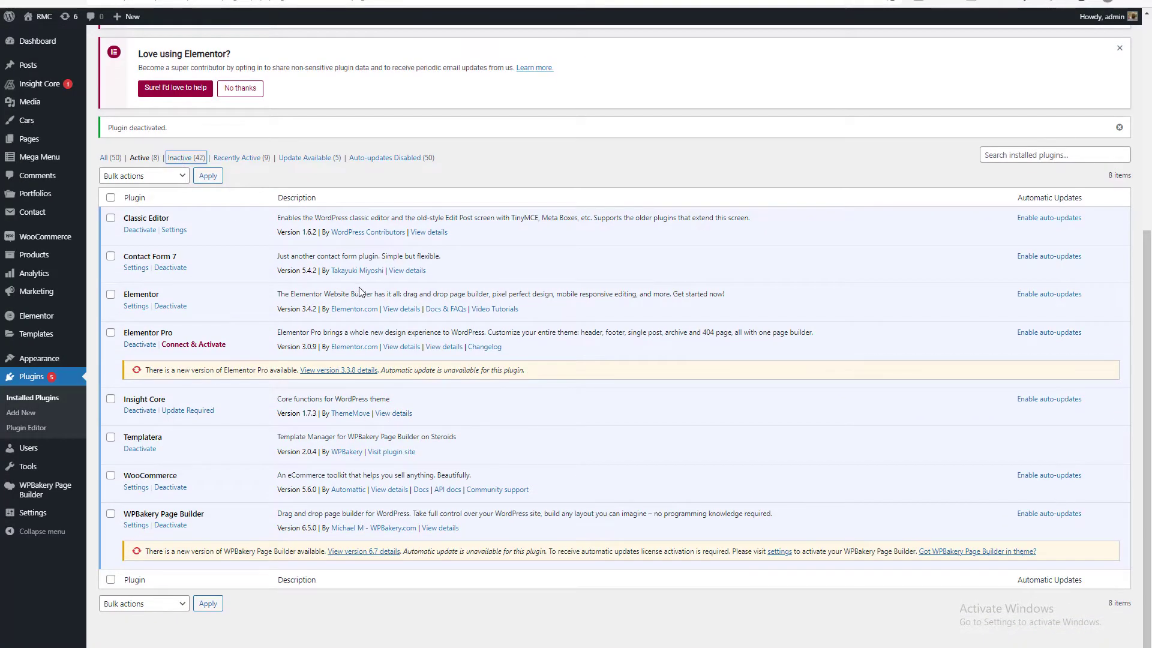
scroll(360, 291, down, 15)
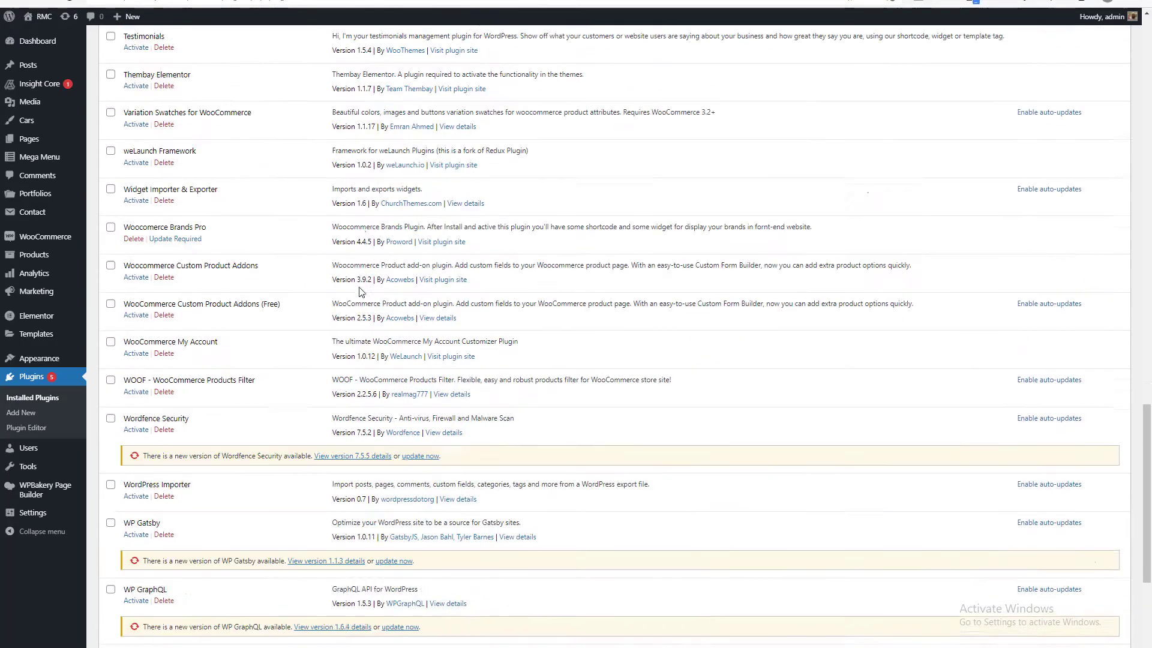
scroll(361, 291, down, 4)
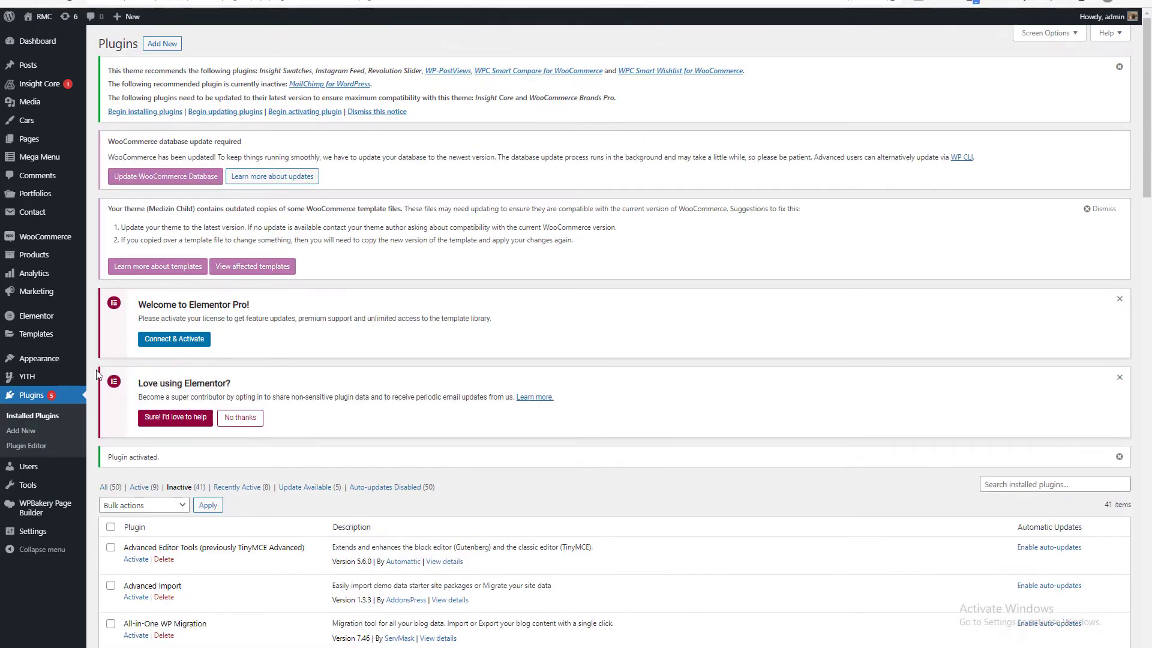
scroll(12, 507, down, 12)
Add Sanitizer Gel Alcohol to the quote list from its reloaded product page.
mouse_move(11, 520)
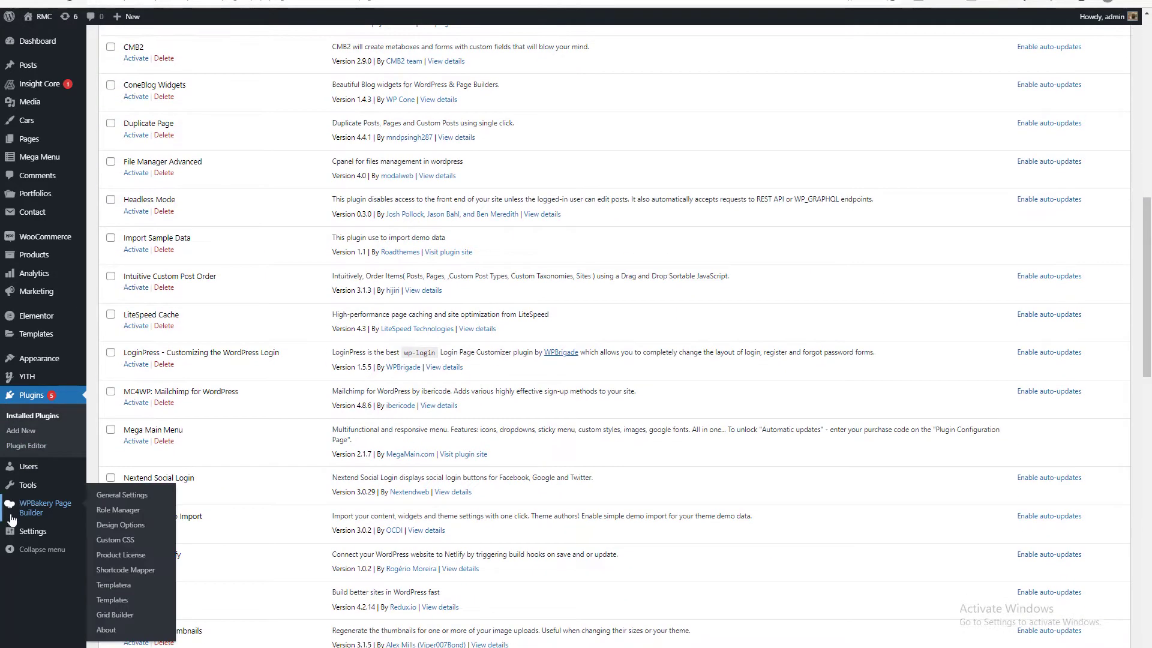
mouse_move(60, 378)
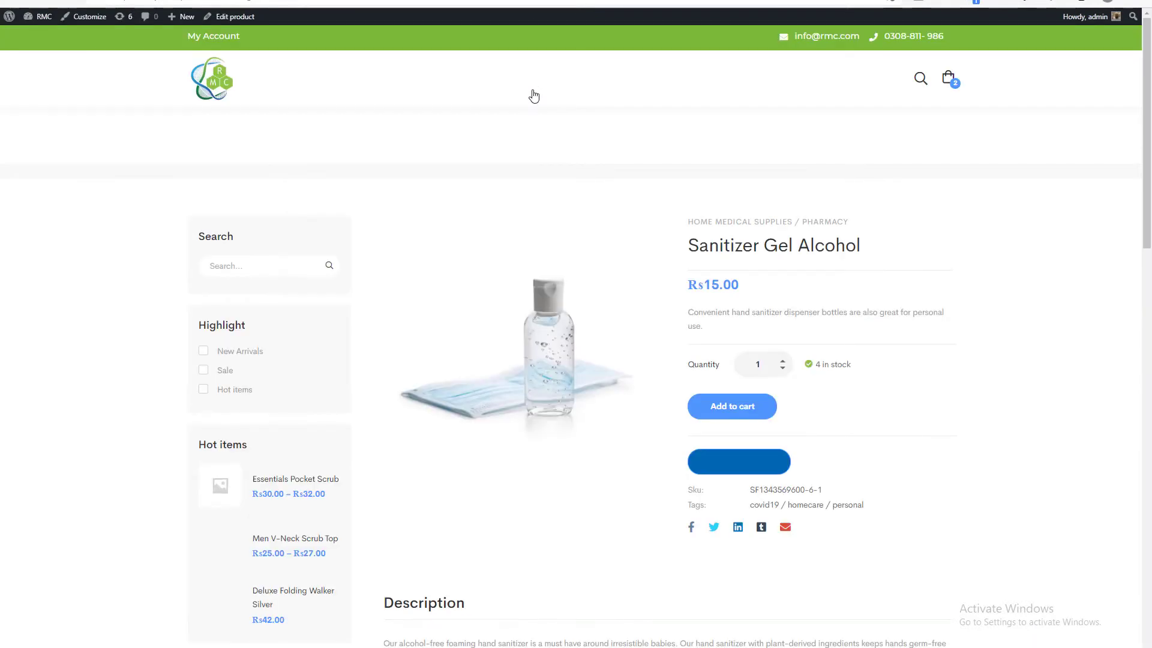
click(730, 460)
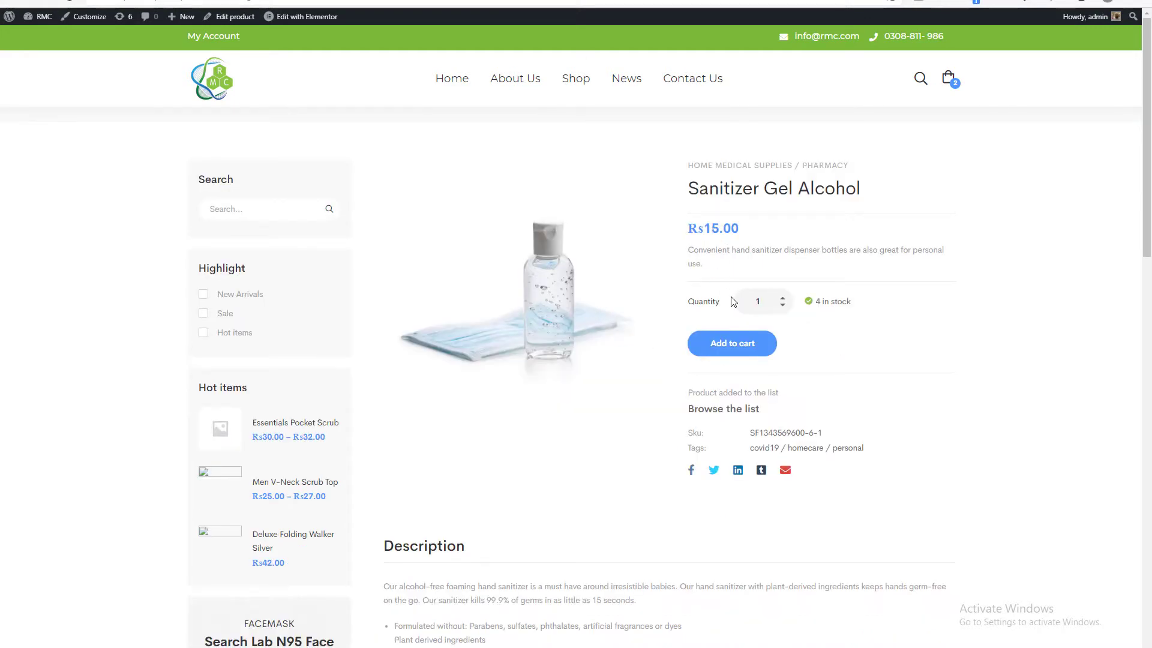
Hide the "Add to cart" buttons, redirect automatically to the quote request list after "Add to quote", and save the YITH general options.
click(246, 2)
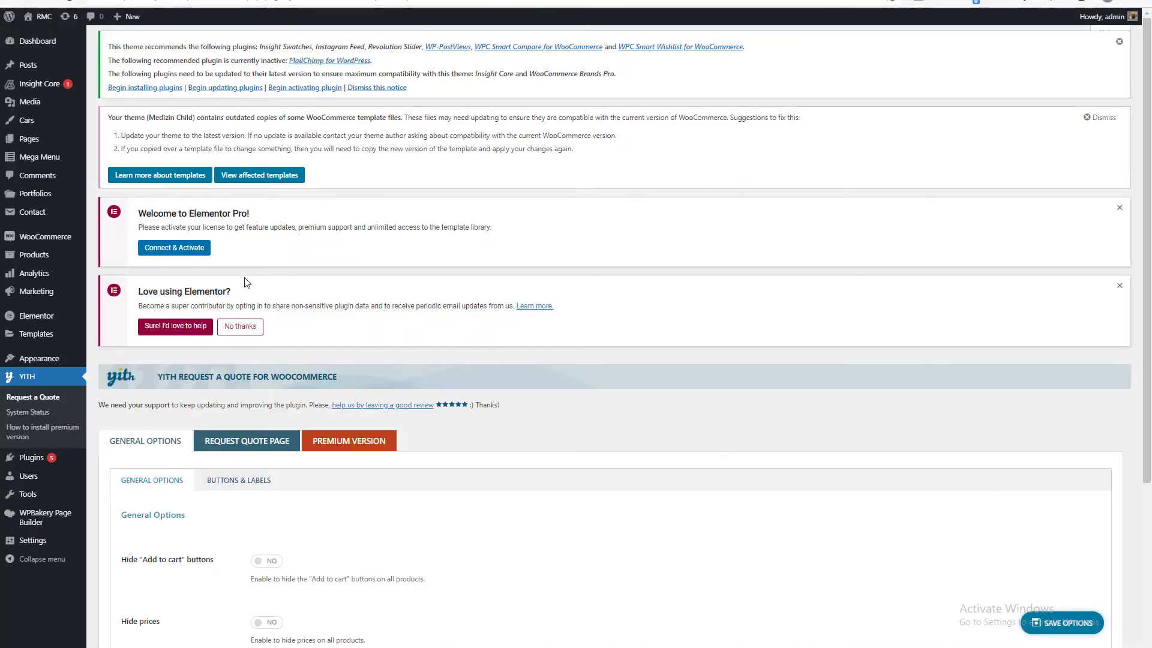
scroll(246, 283, down, 4)
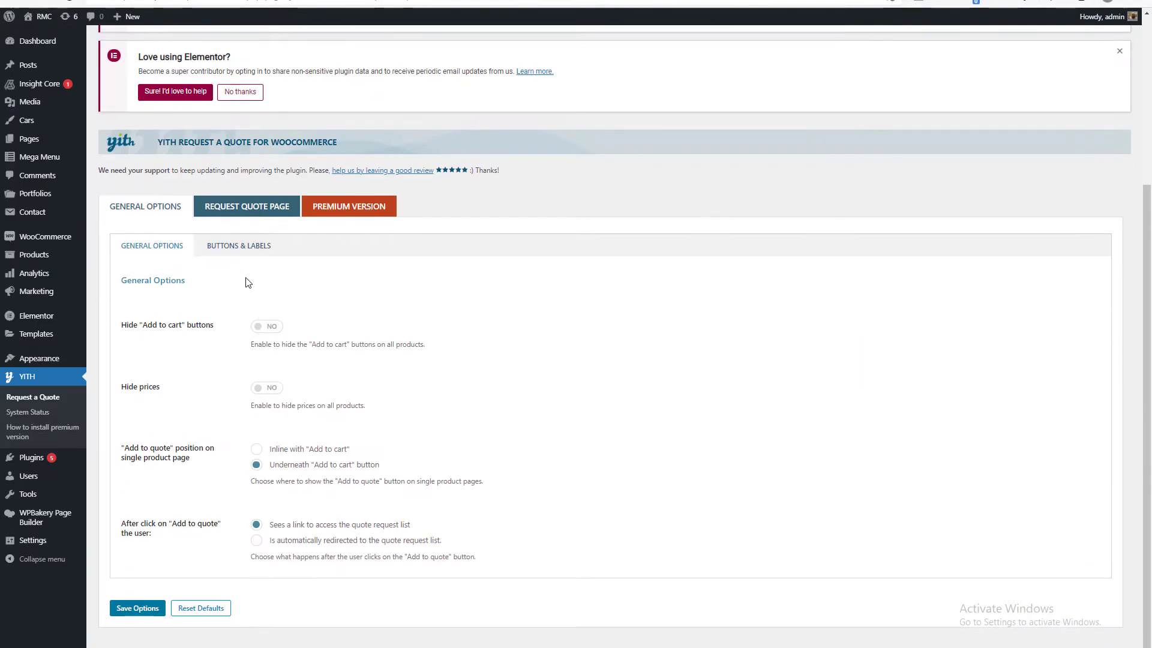
click(263, 326)
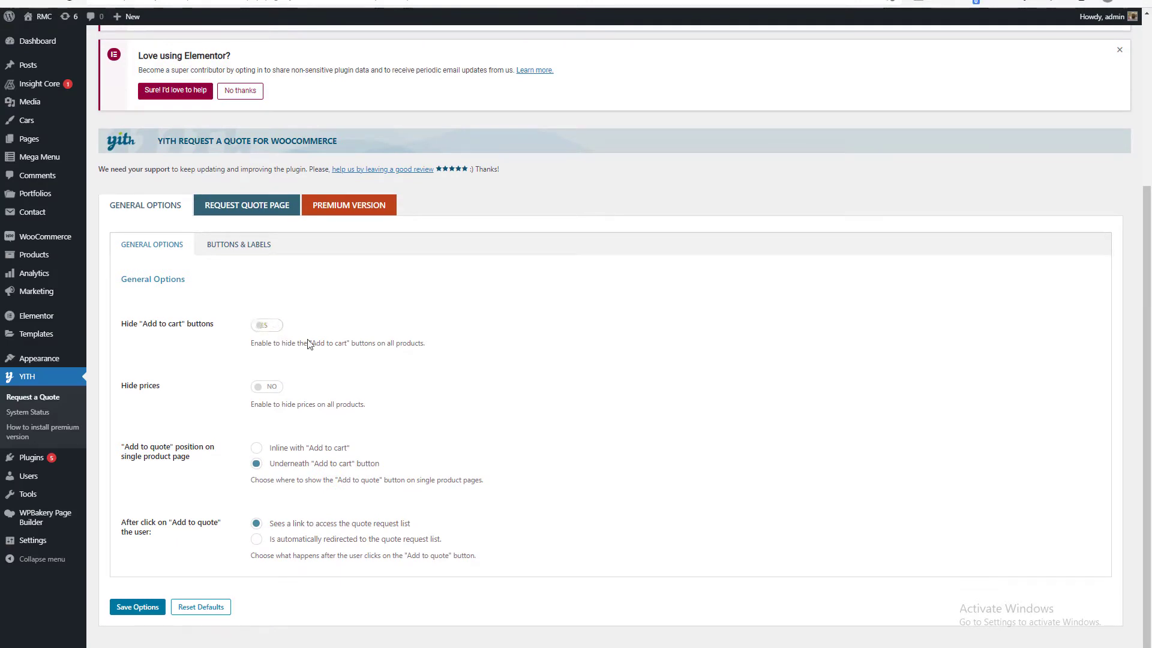
click(270, 392)
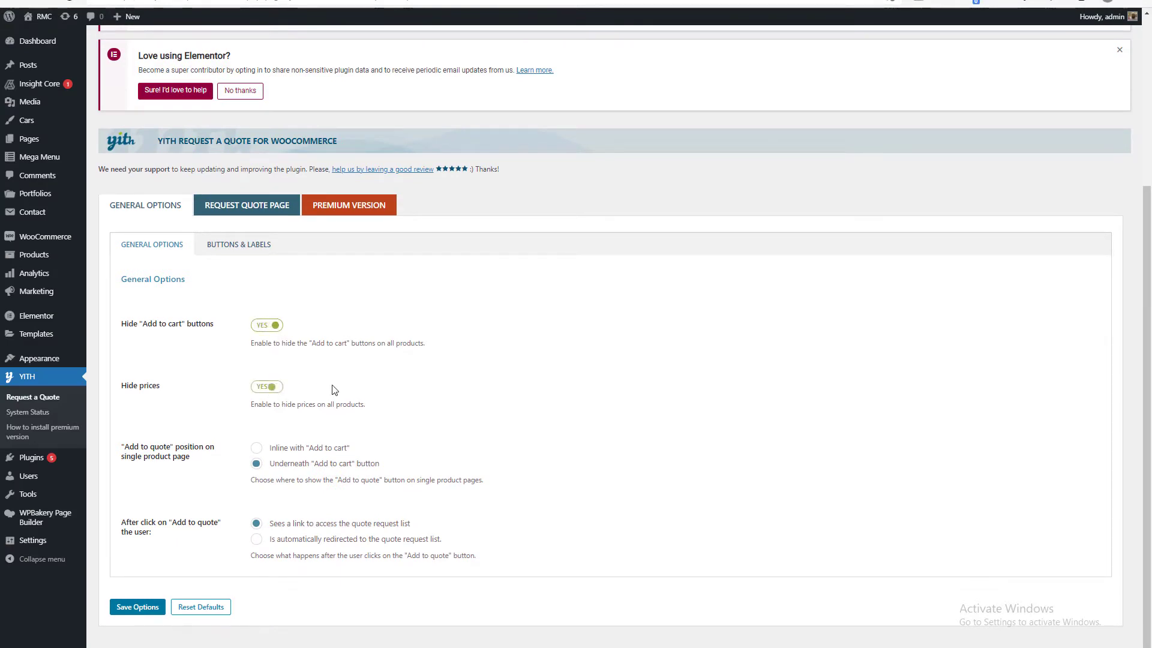
click(264, 391)
click(257, 540)
click(144, 608)
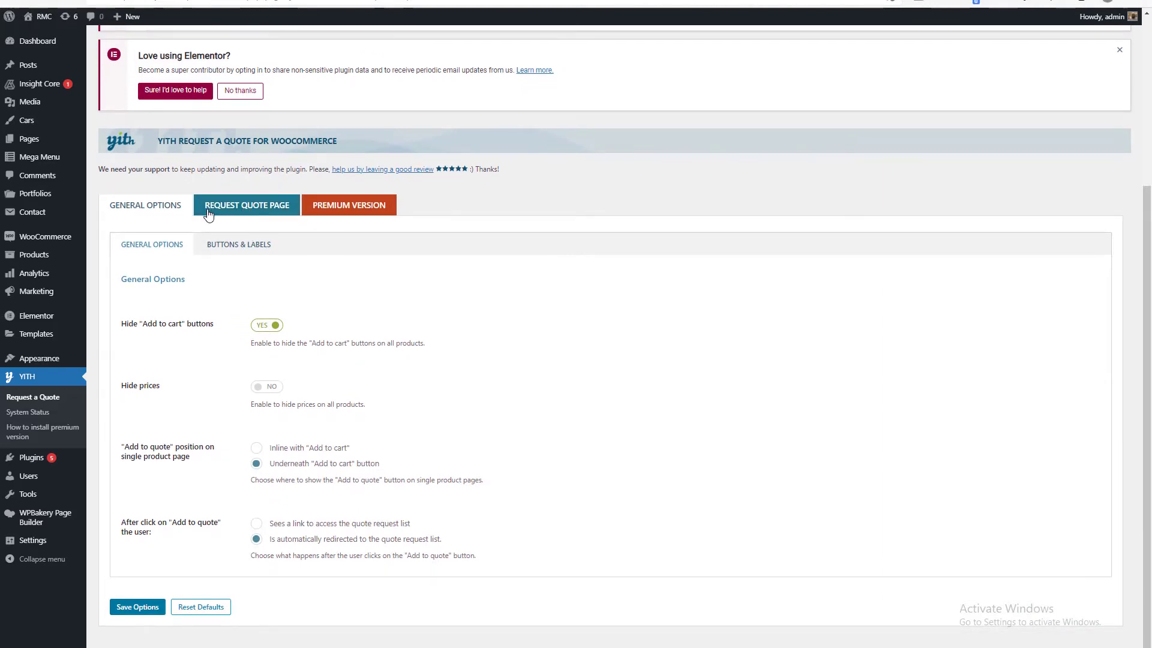
Review the "Request quote" page options, including the assigned page, layout and "Update List" settings.
click(208, 207)
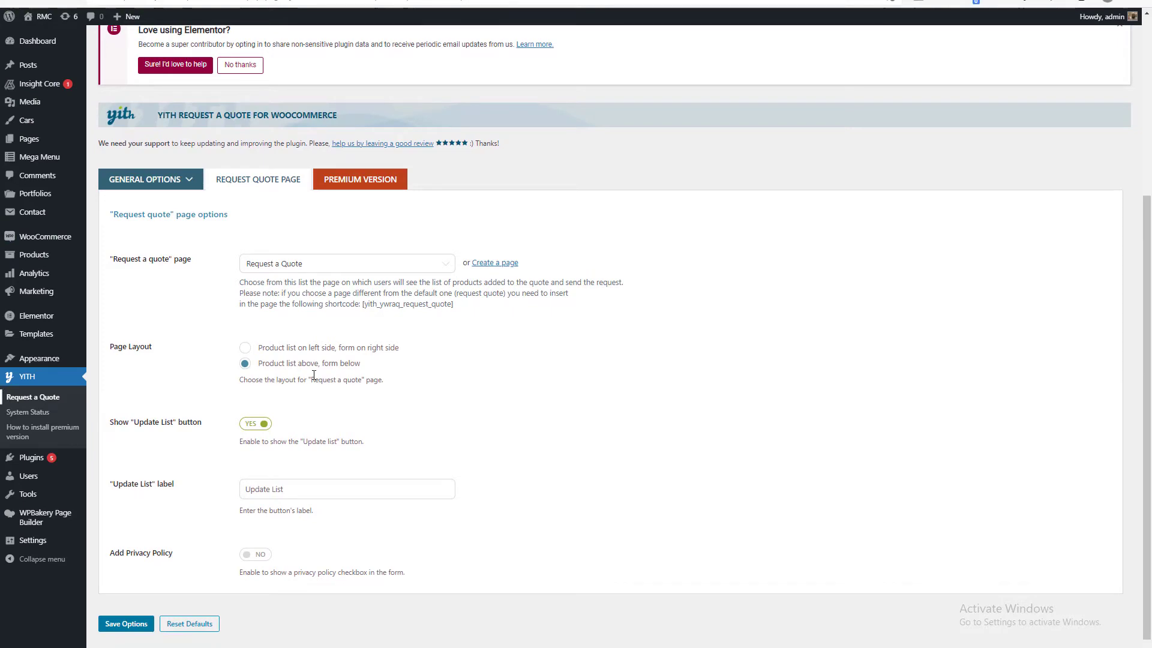
scroll(293, 378, down, 4)
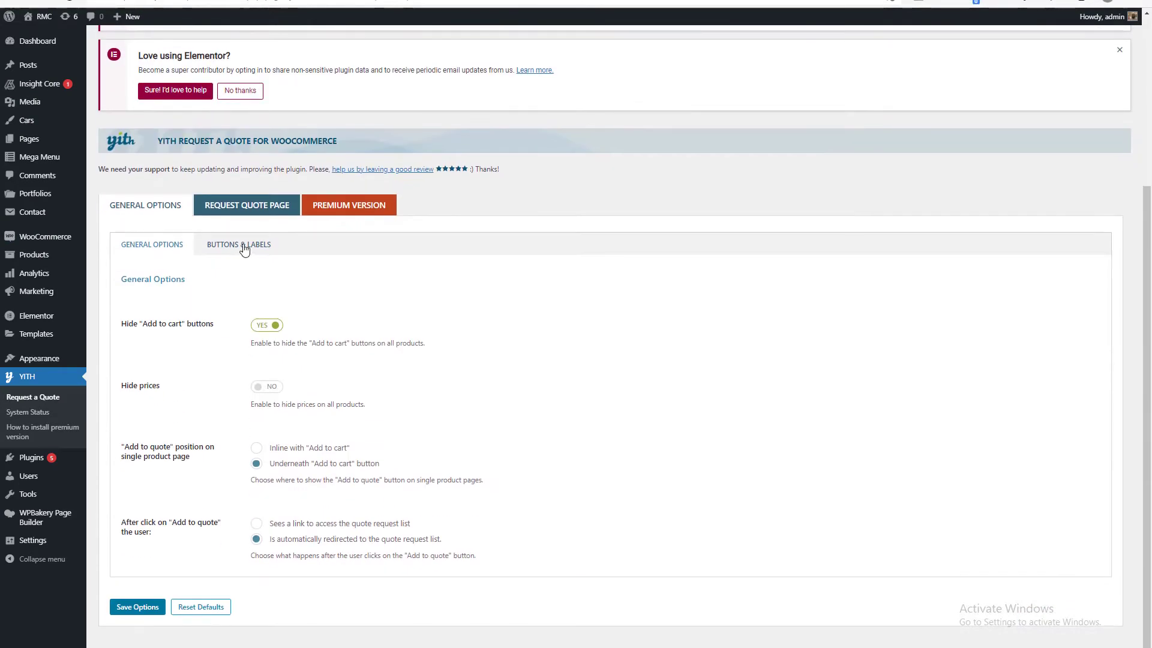
scroll(330, 390, down, 5)
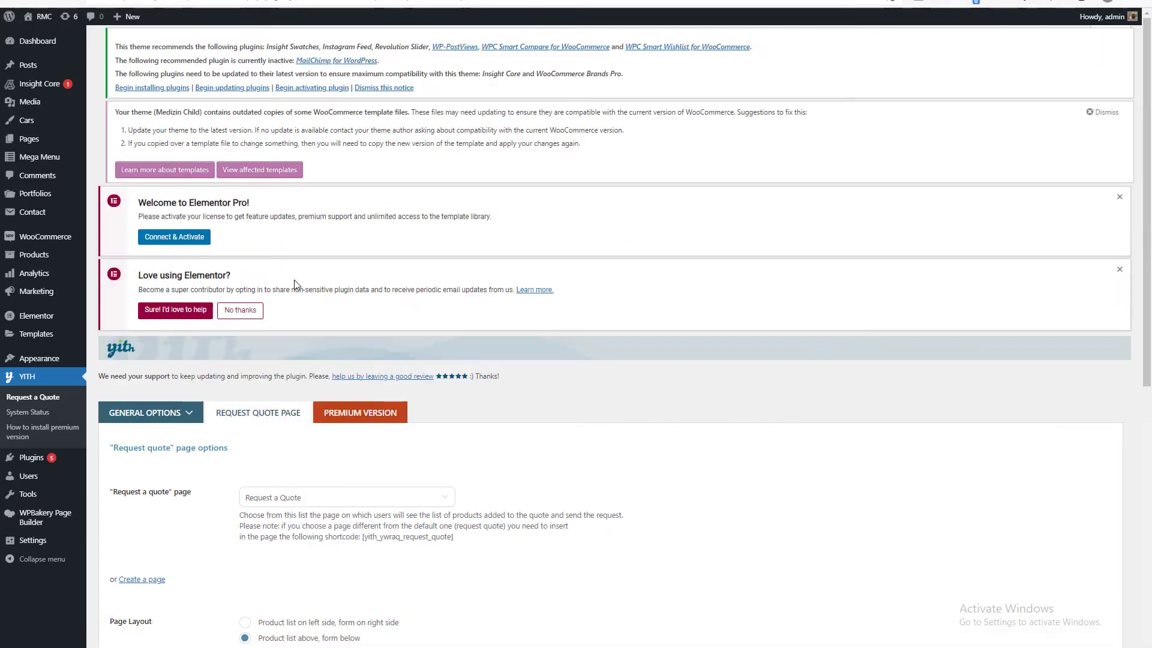
scroll(288, 296, down, 5)
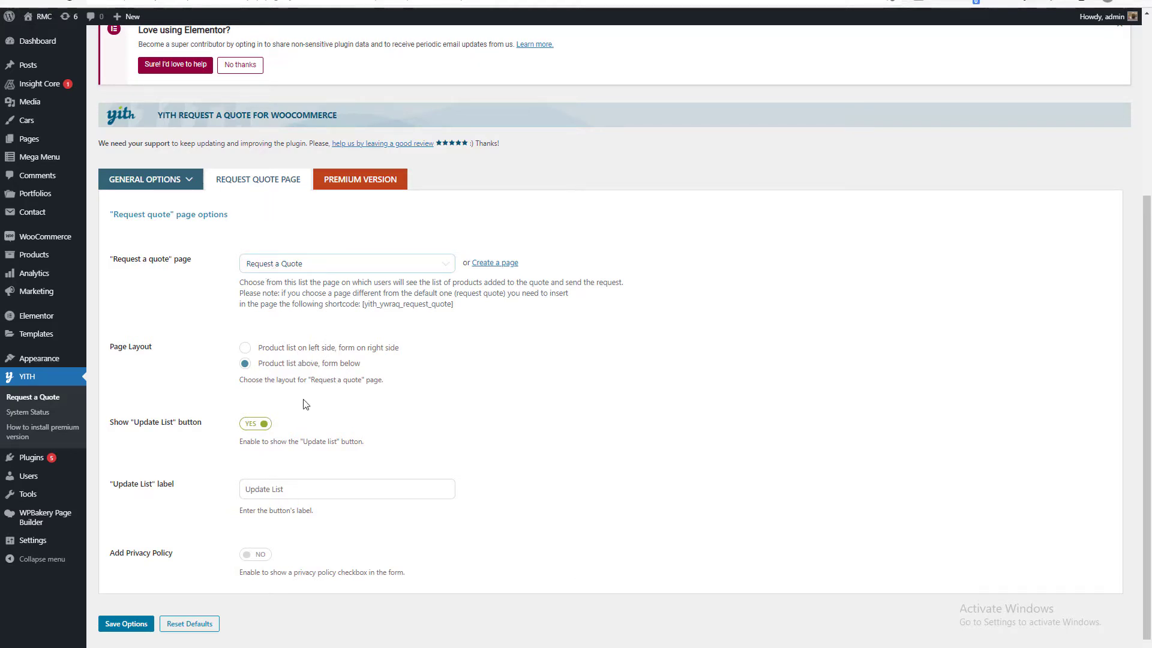
click(408, 273)
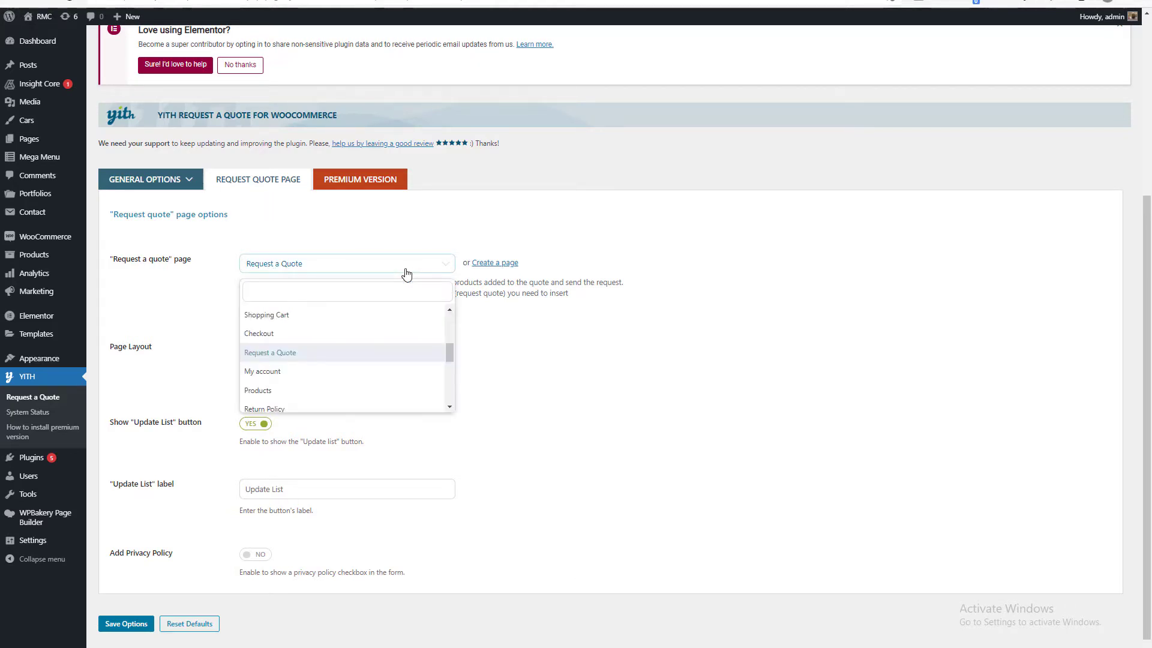
click(407, 274)
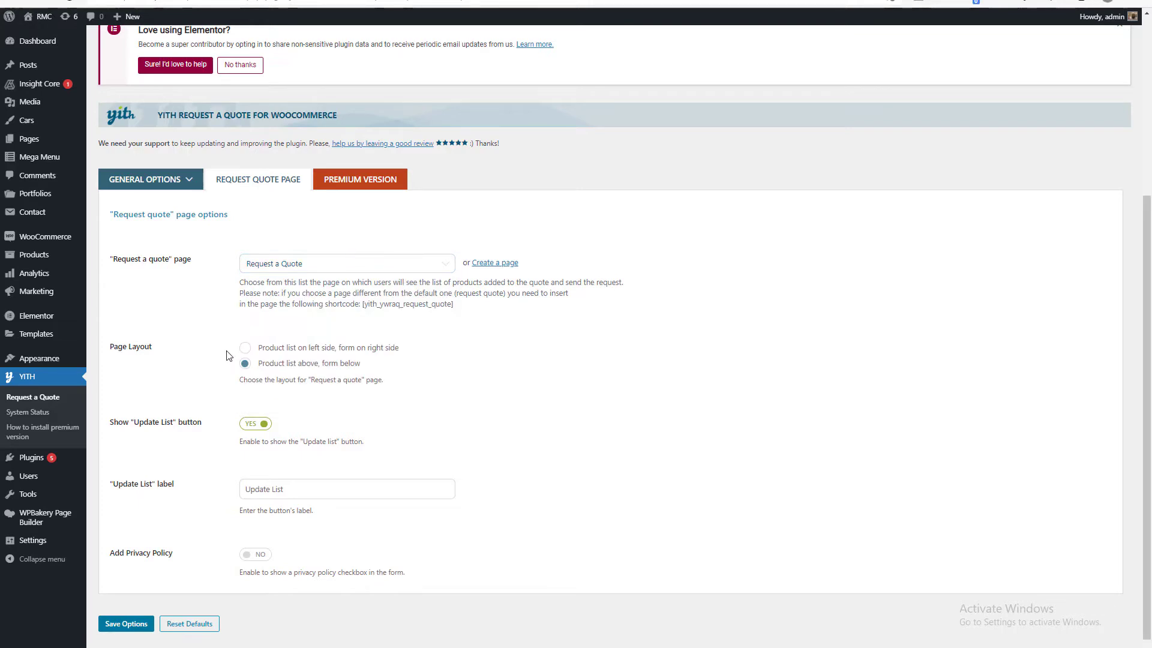
click(306, 261)
click(306, 262)
Find Request a Quote in the list of all pages and view its front end in a separate browser tab.
mouse_move(30, 137)
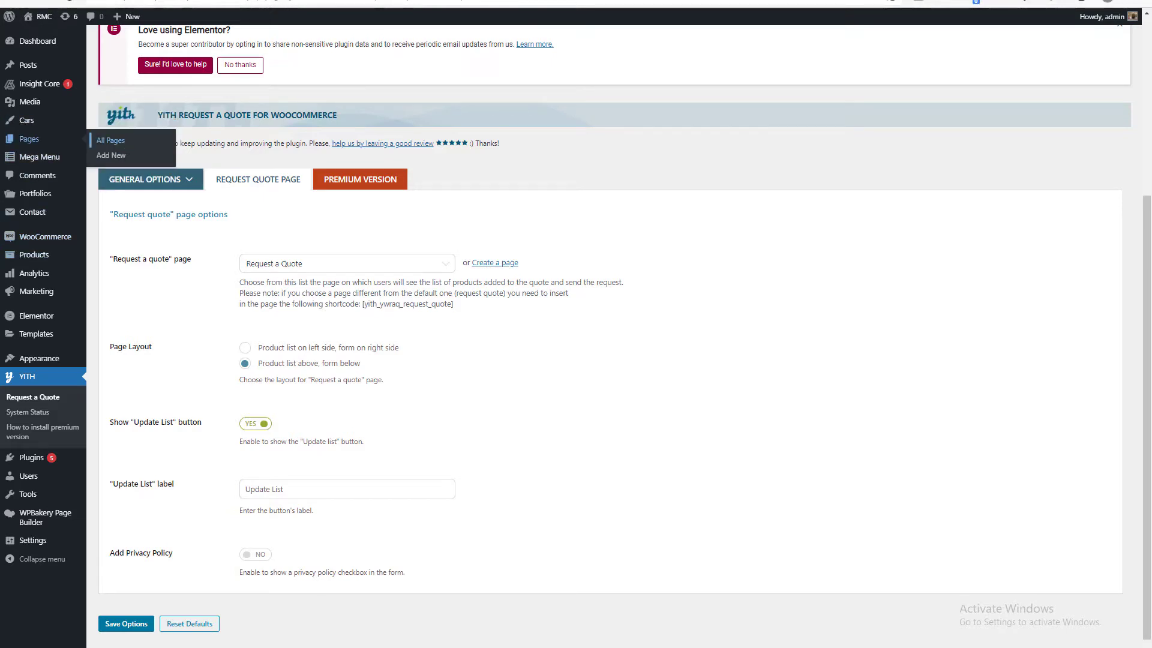
click(110, 140)
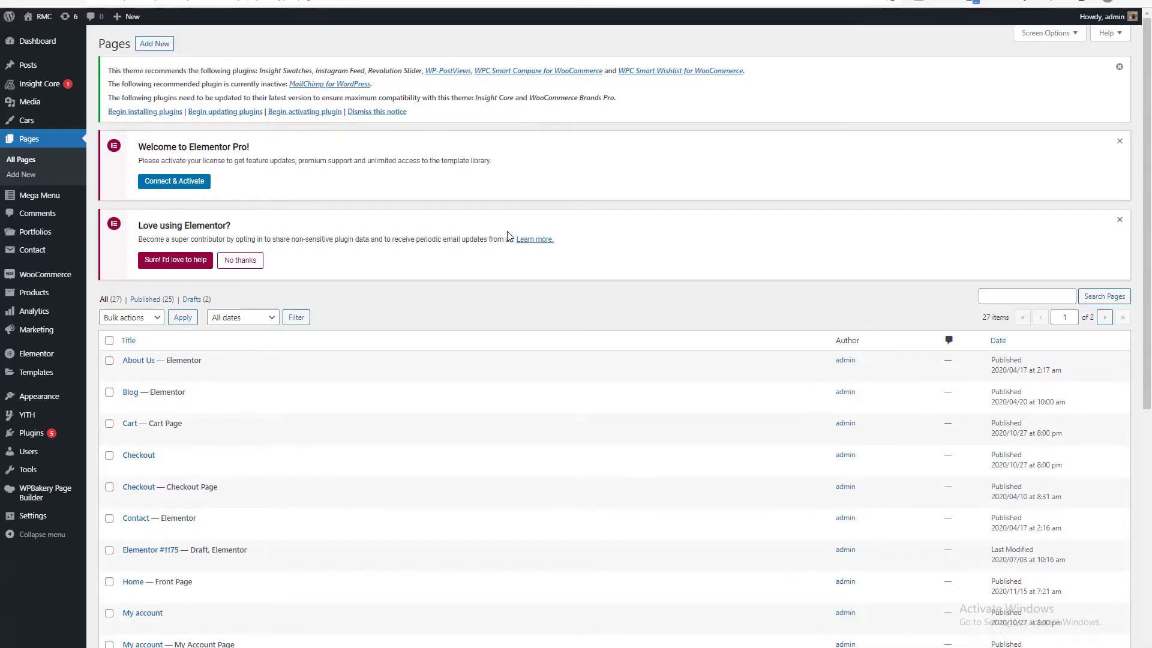
scroll(535, 257, down, 7)
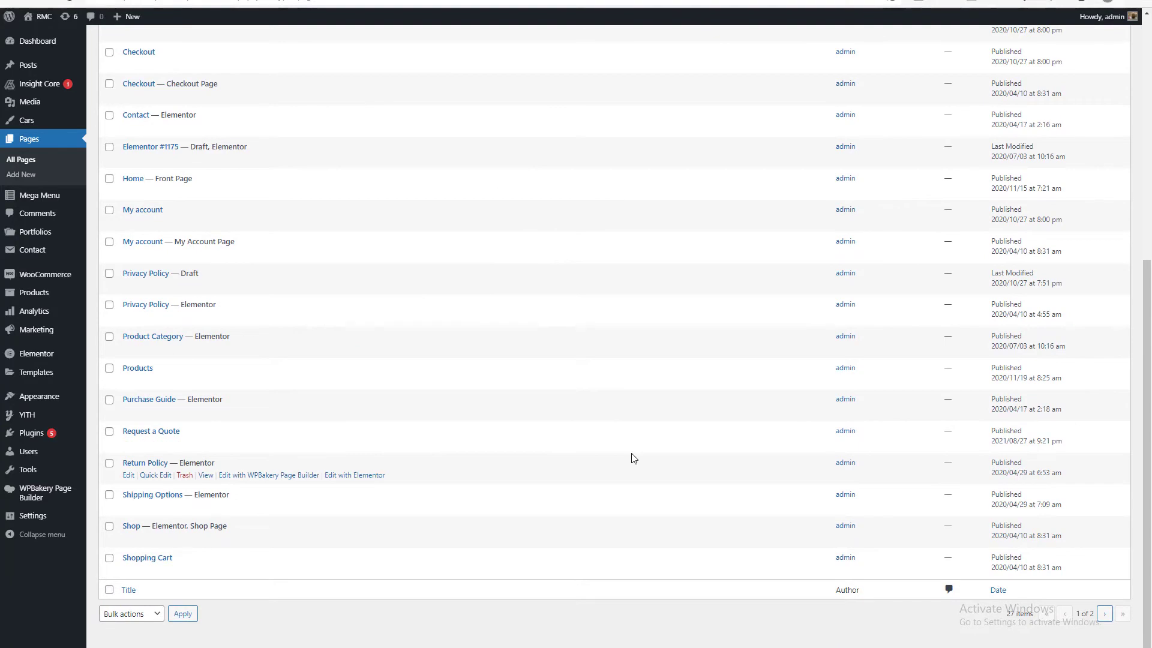
right_click(204, 444)
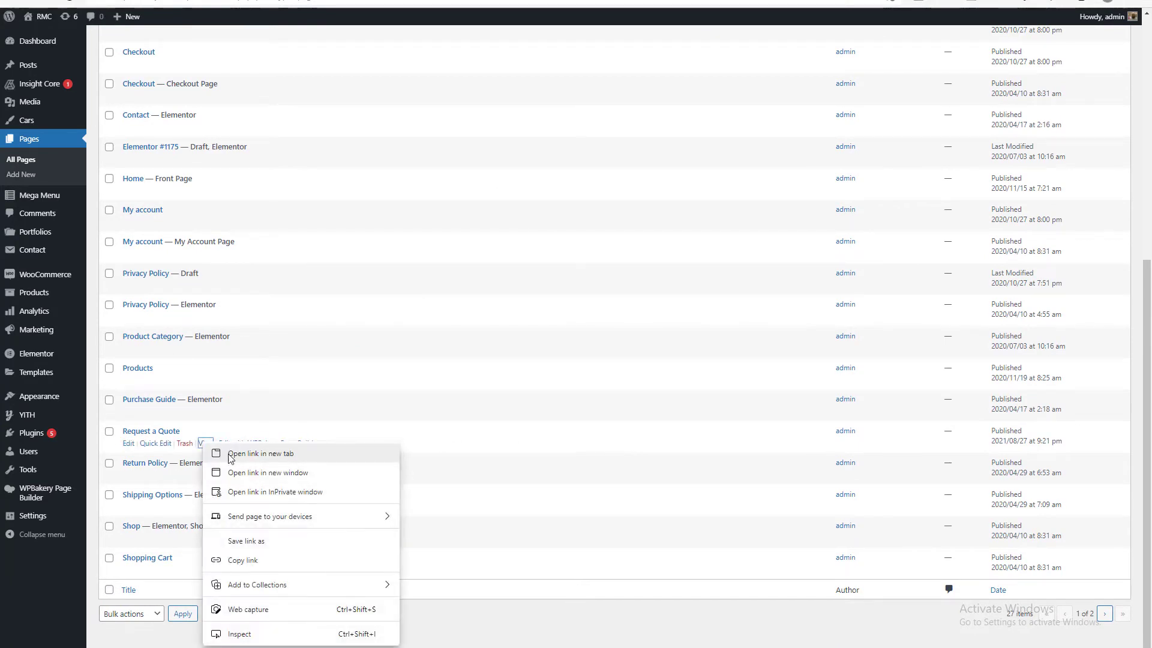
click(232, 454)
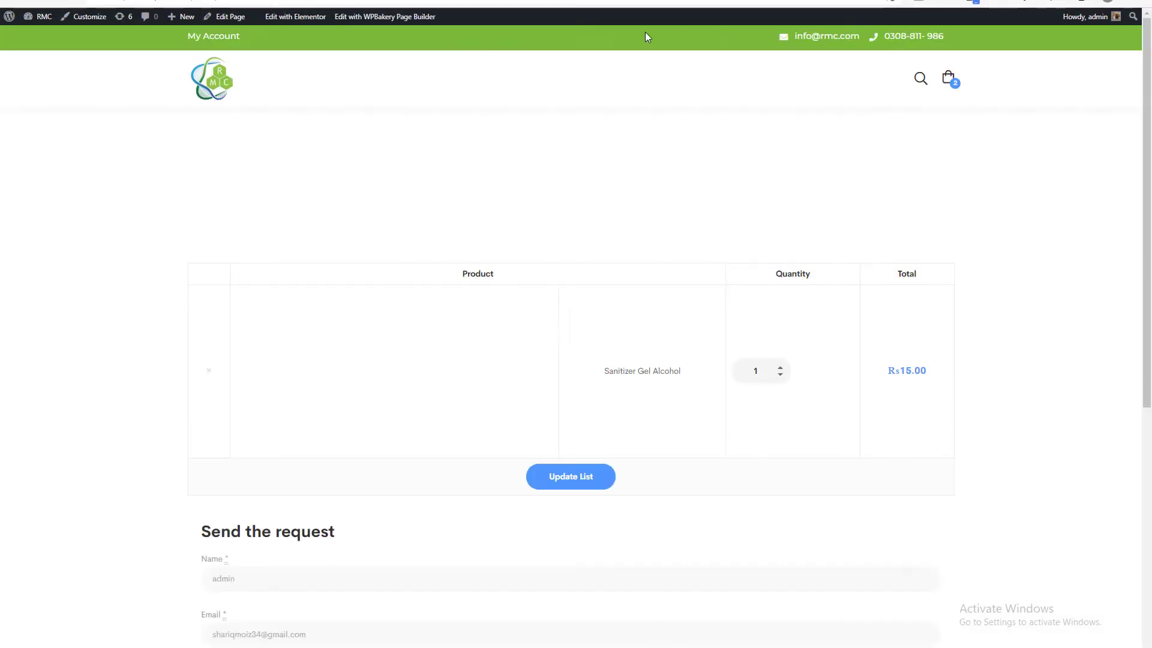
click(539, 1)
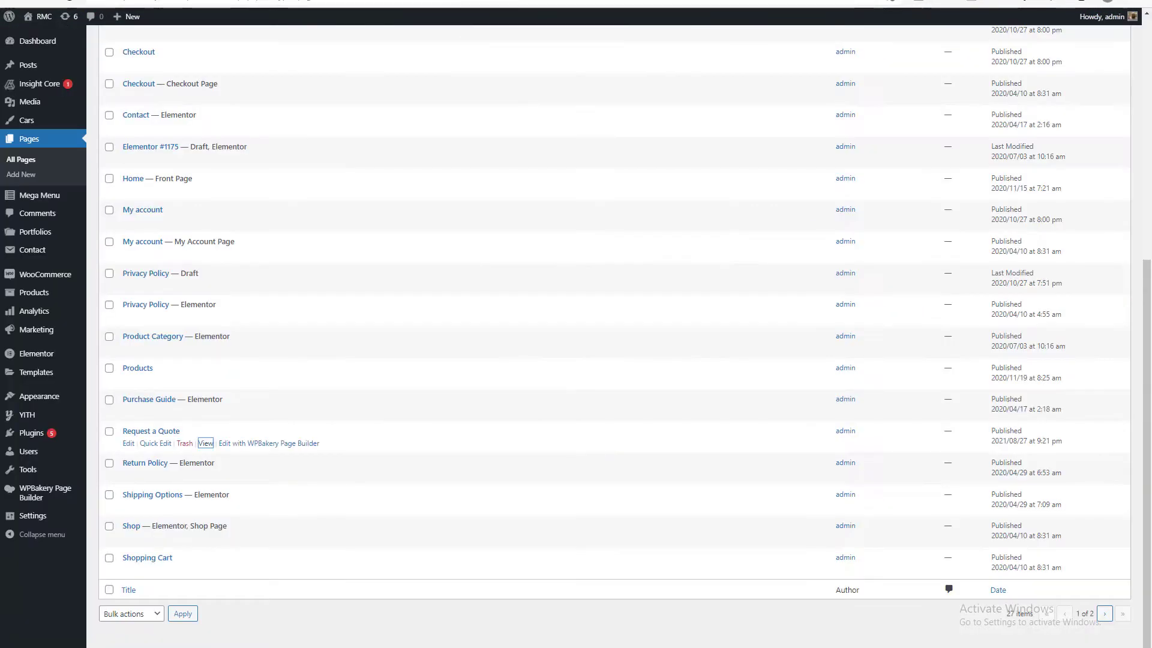
Return to the YITH "Request quote" page options and save them.
click(459, 1)
scroll(375, 249, down, 1)
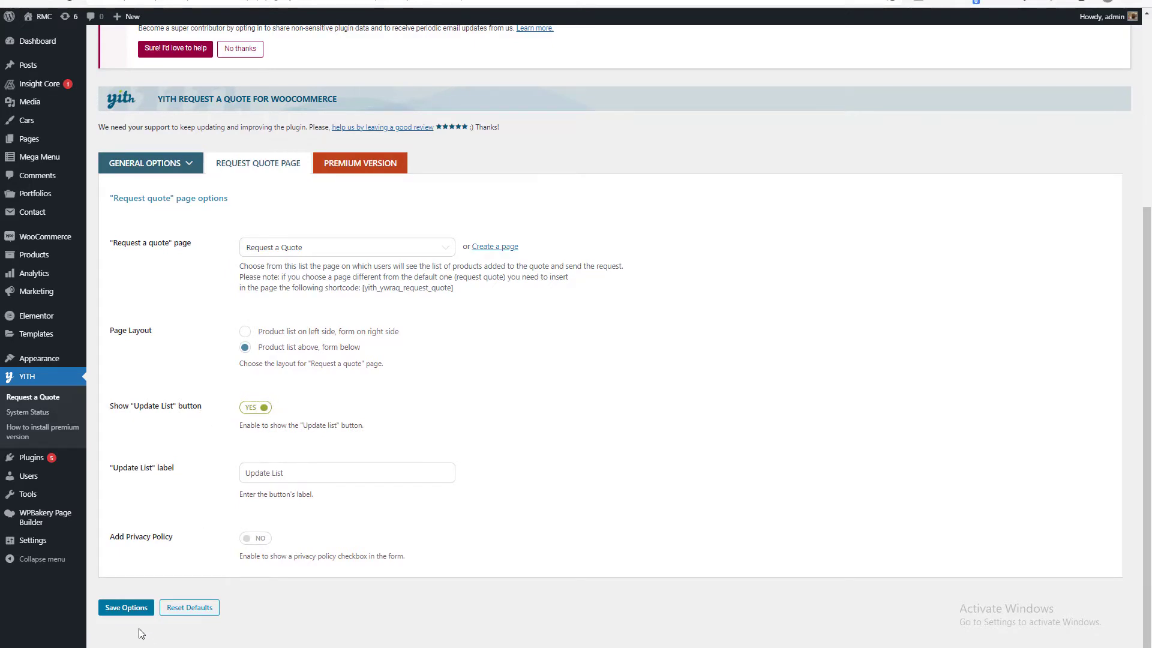
click(132, 607)
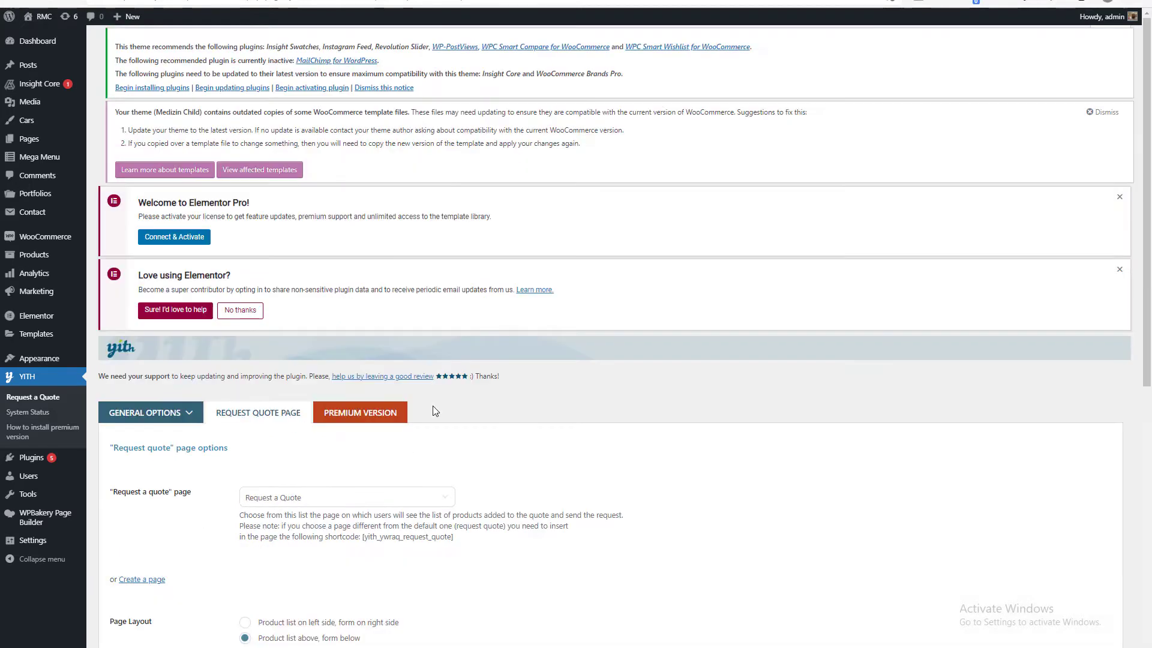
Open Deluxe Folding Walker Silver from the shop page and add it to the quote.
click(440, 1)
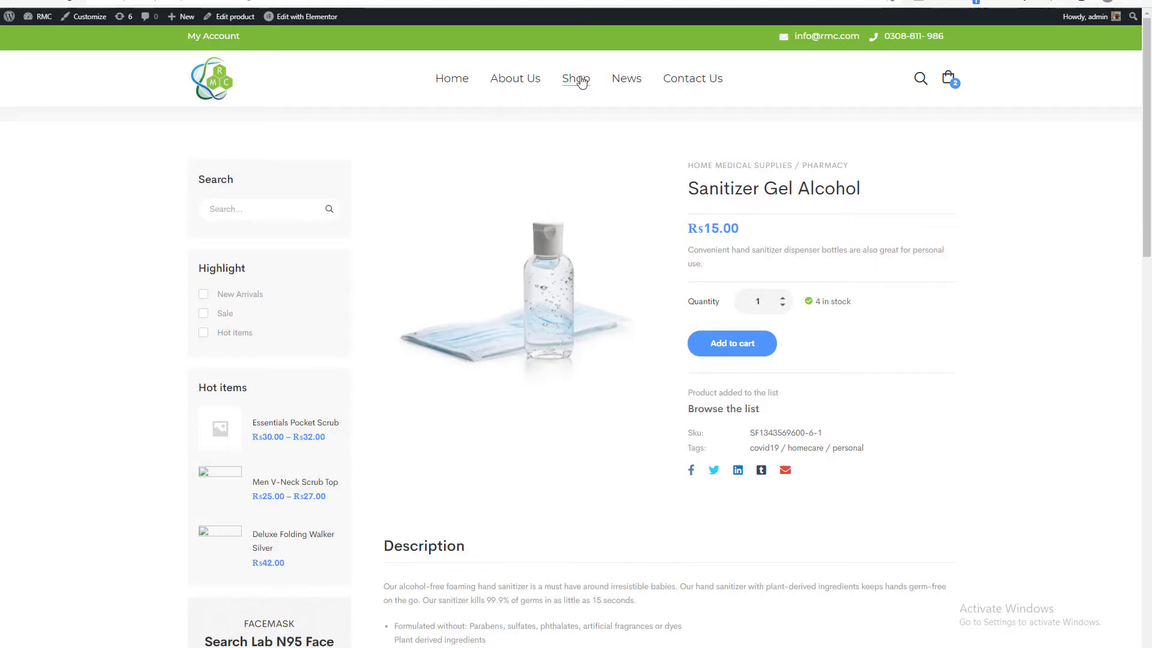
click(594, 77)
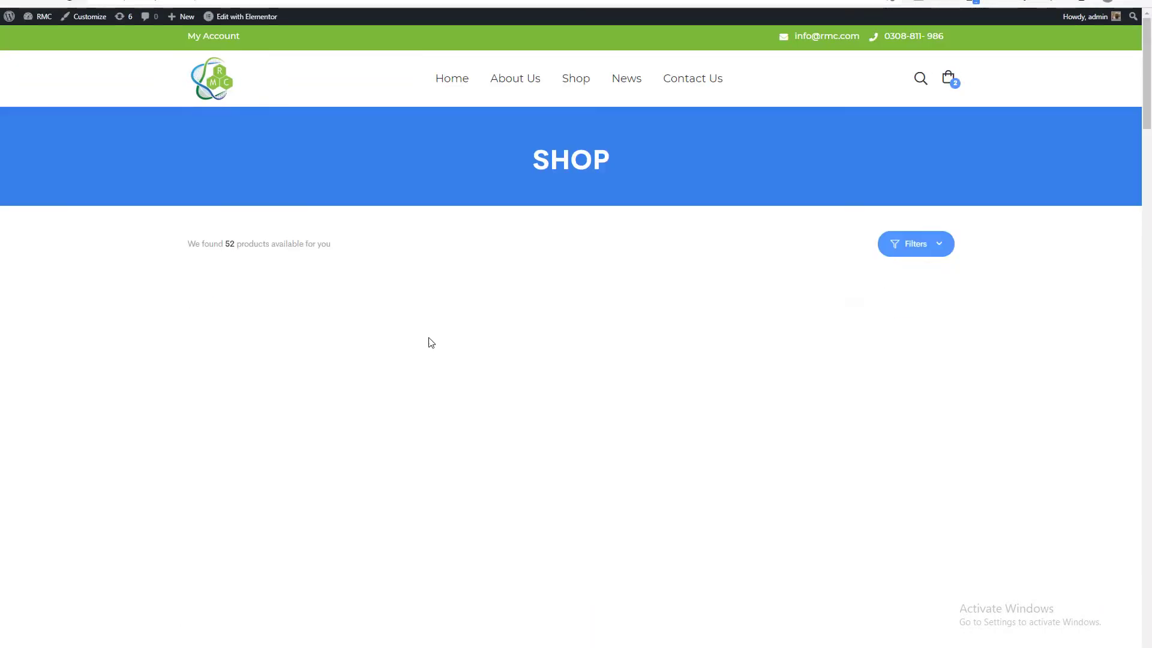
scroll(430, 342, down, 8)
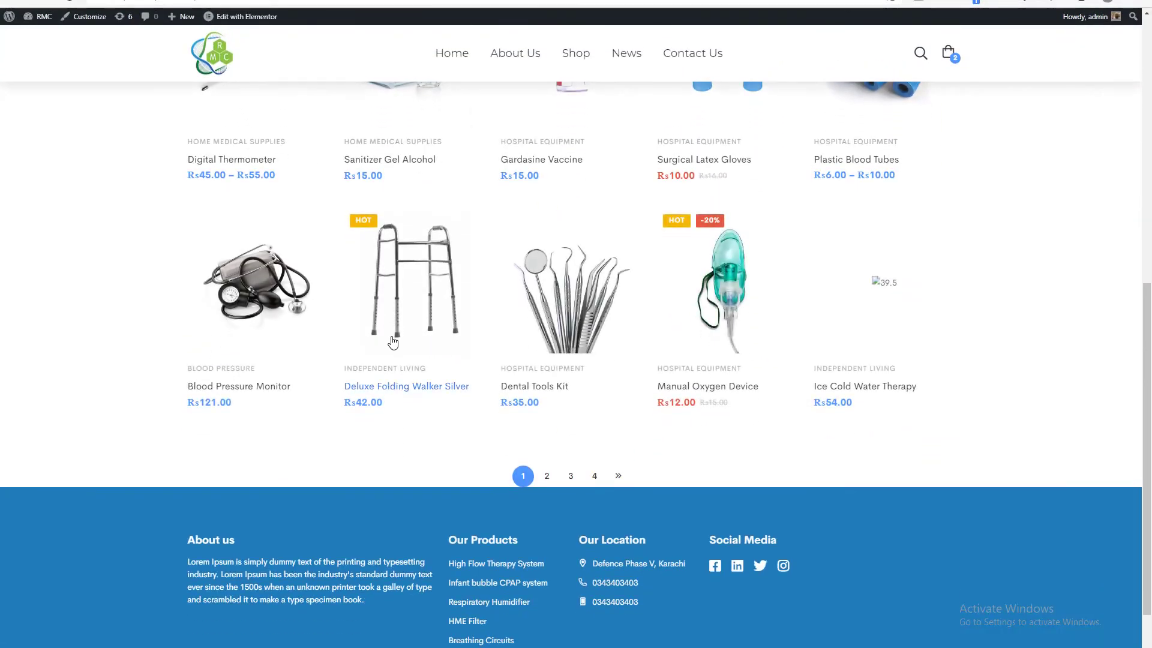
click(445, 372)
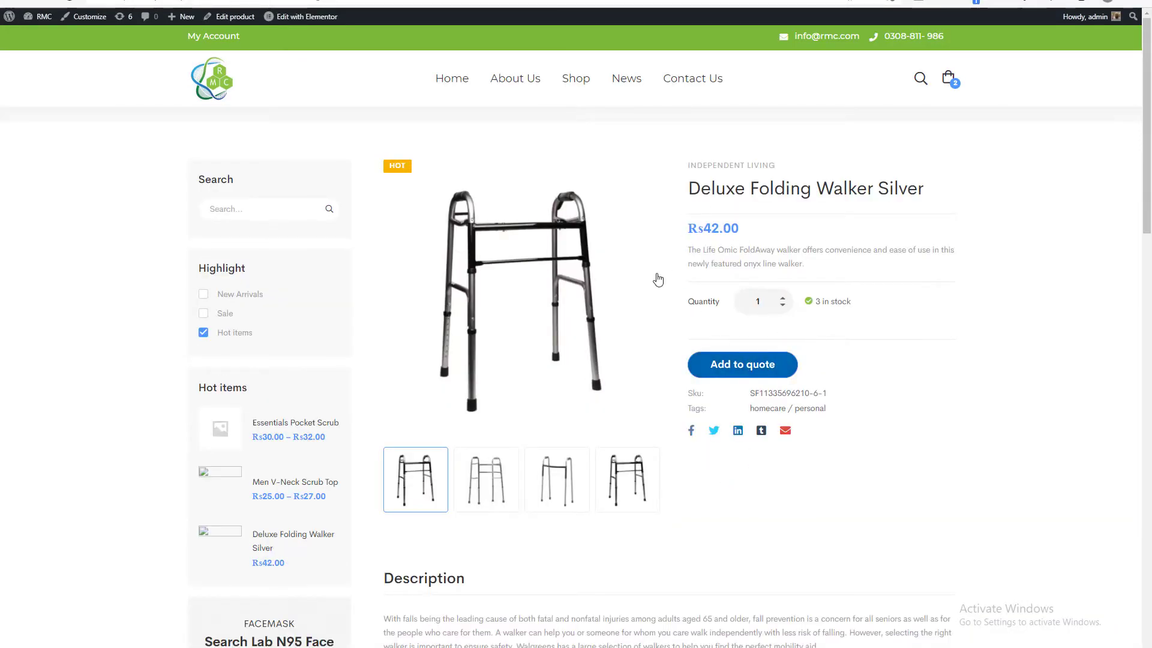
click(745, 378)
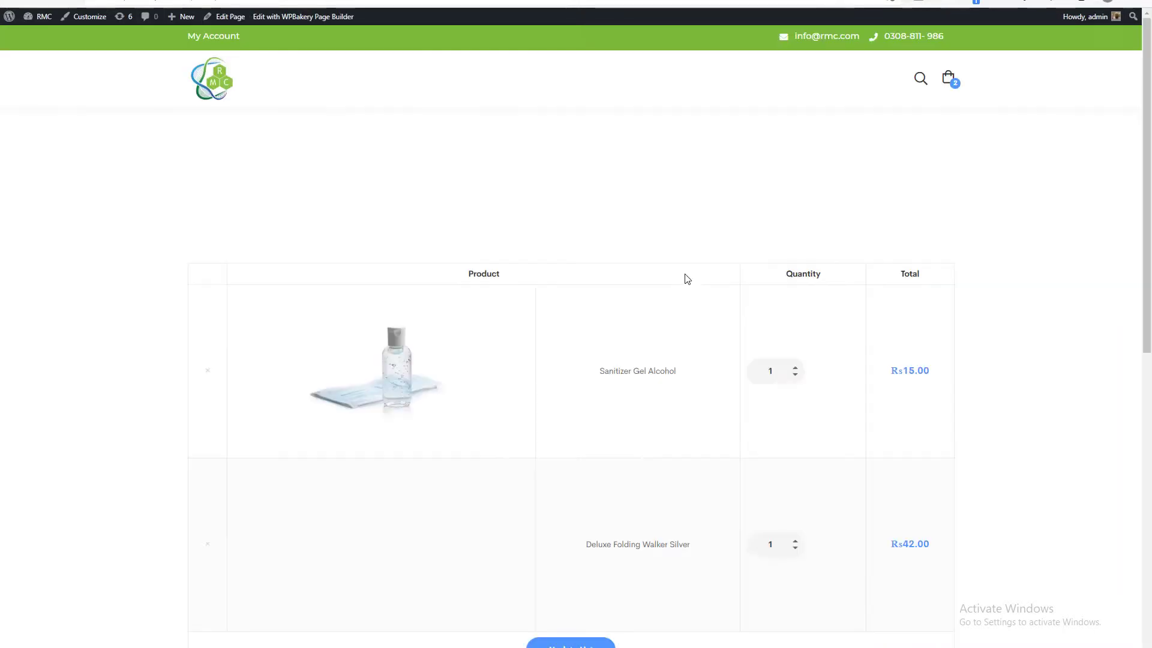
Check the products in the quote list and the name and email fields of the request form.
scroll(673, 283, down, 6)
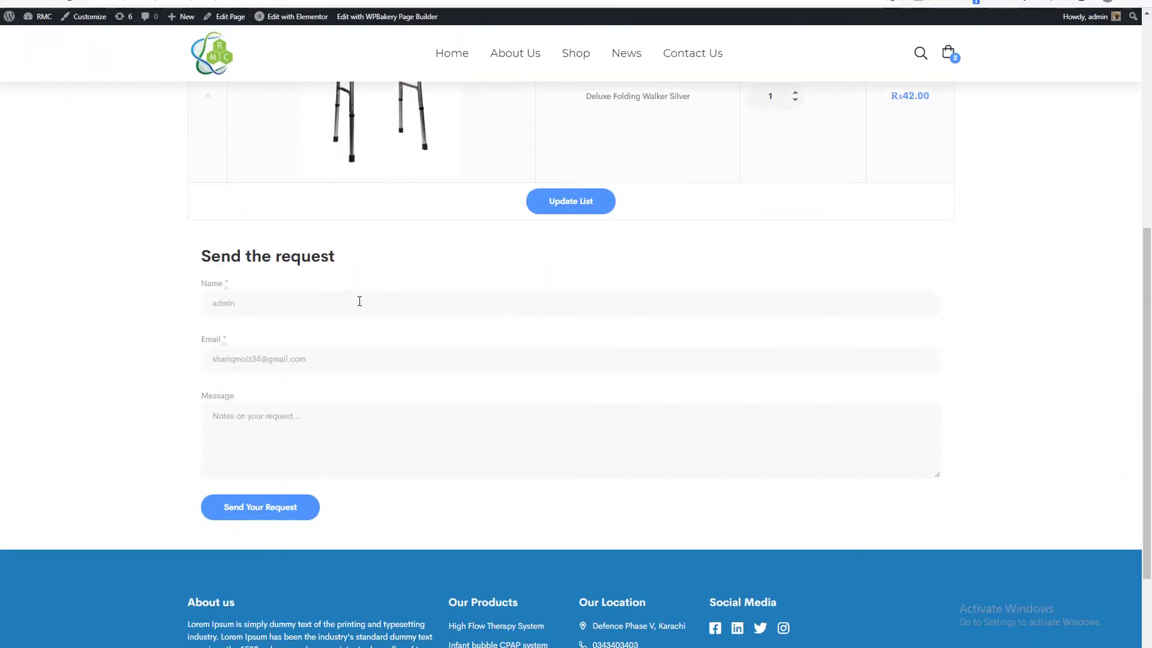
click(381, 300)
scroll(407, 305, up, 7)
scroll(422, 313, down, 5)
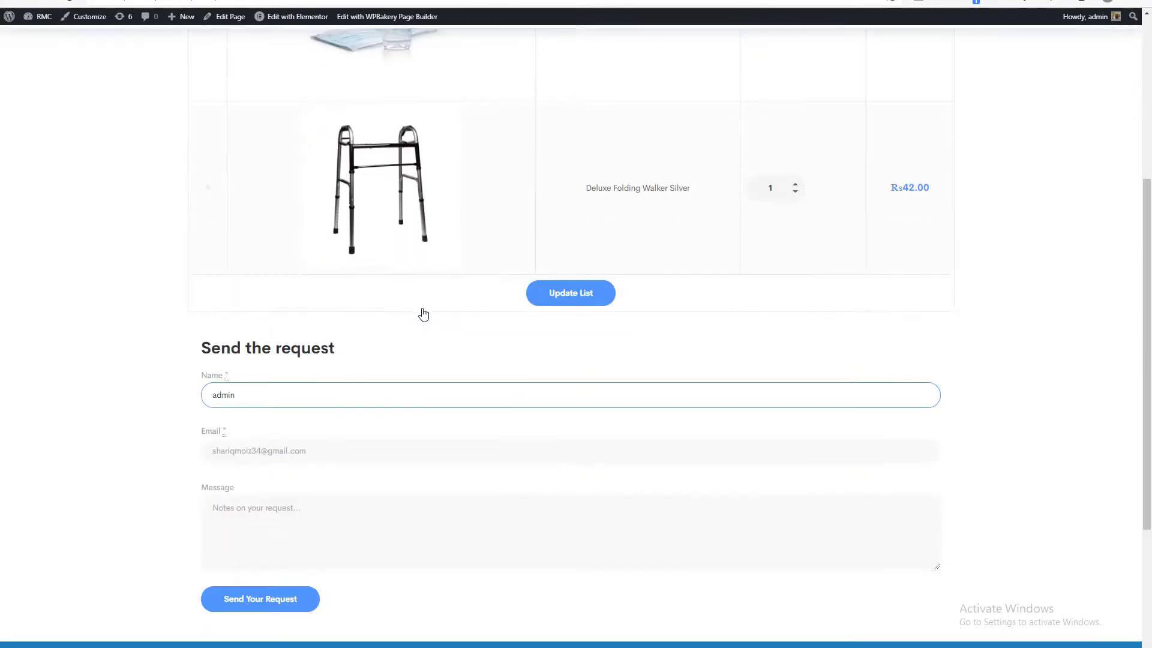
click(278, 360)
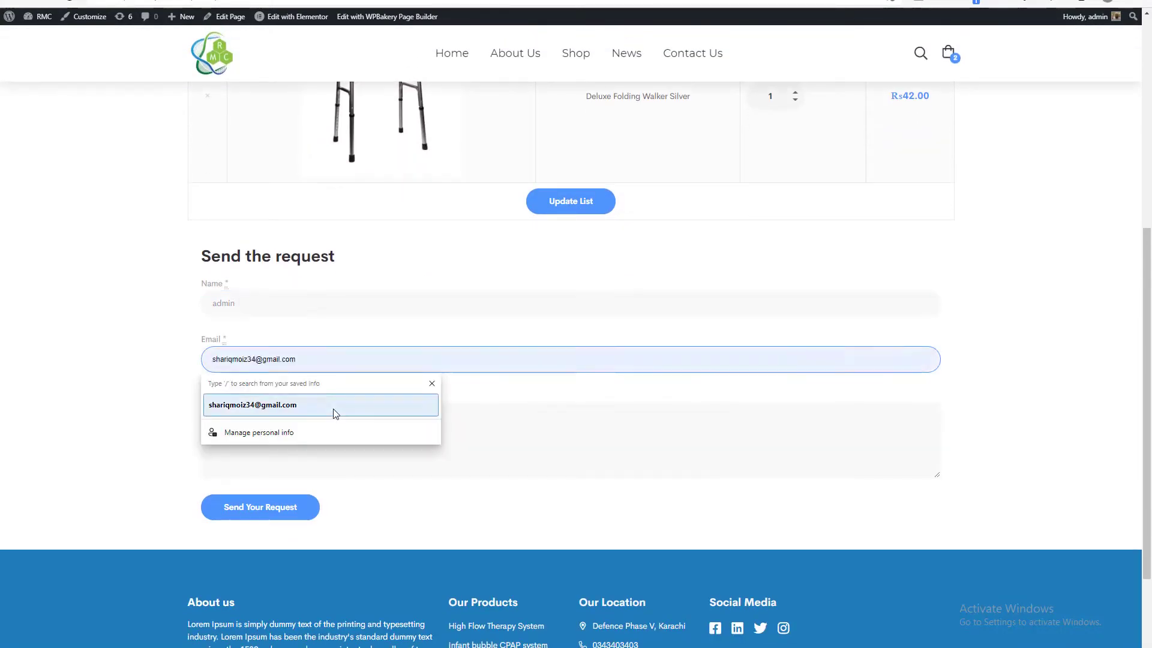
Write "hi please check this" as the message in the quote request form.
click(308, 445)
text(fsvdfsgsgdfgdfg)
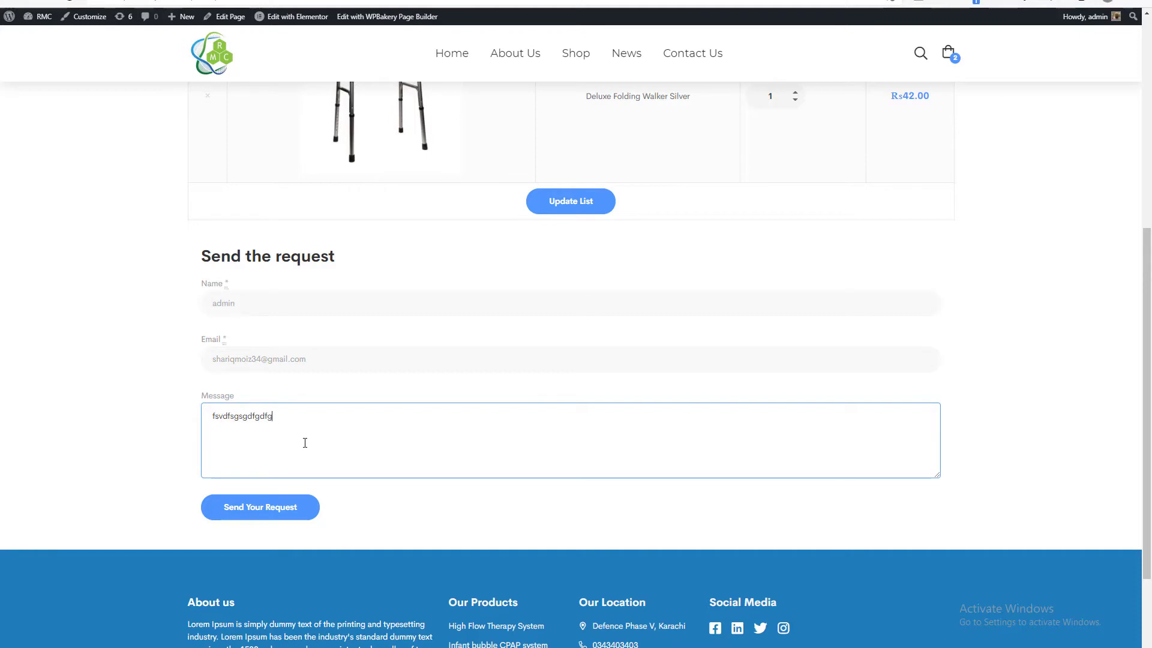
scroll(303, 442, up, 6)
scroll(303, 446, down, 6)
key(ctrl+a)
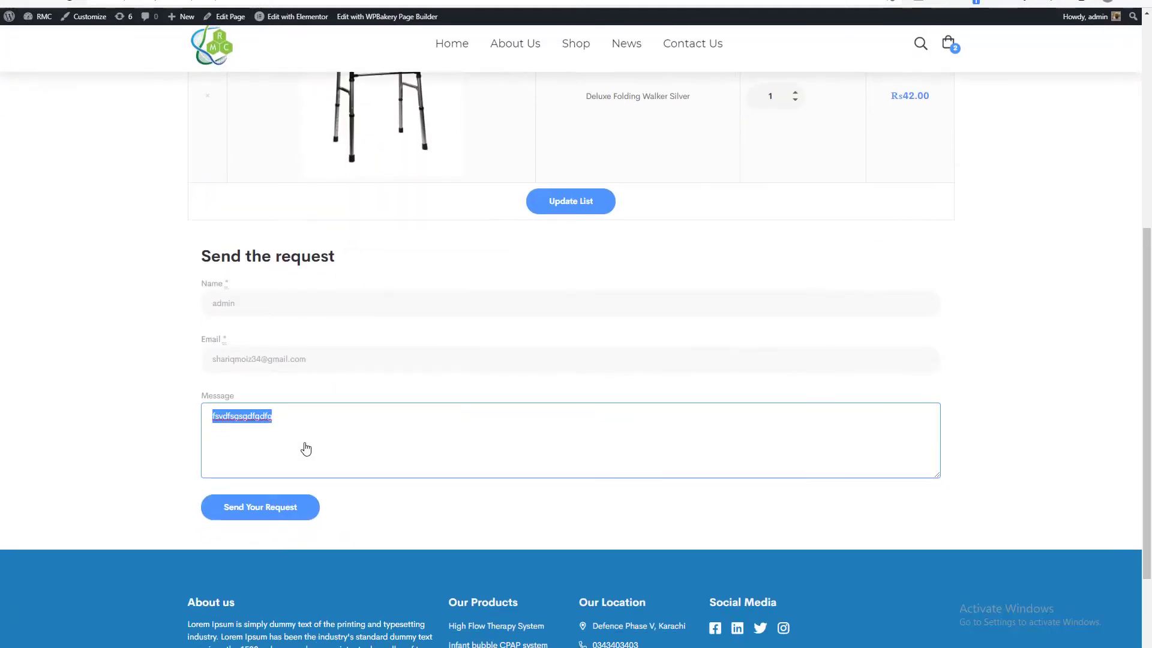
text(hi please check this)
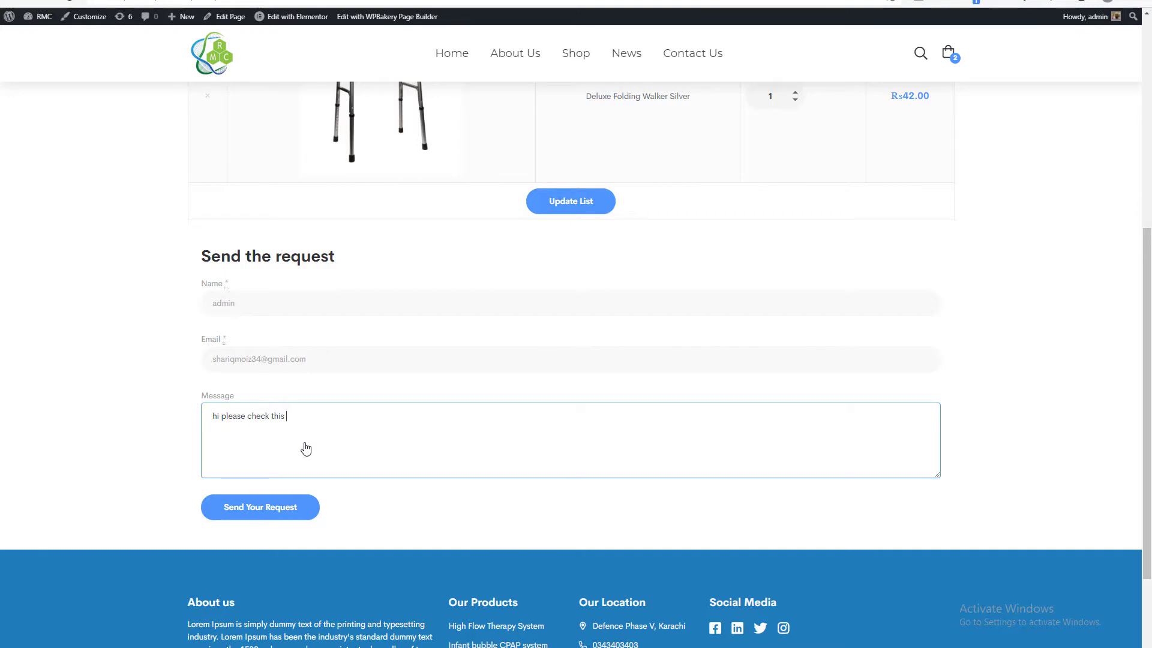
Remove Deluxe Folding Walker Silver from the quote list and update the list.
scroll(305, 448, up, 6)
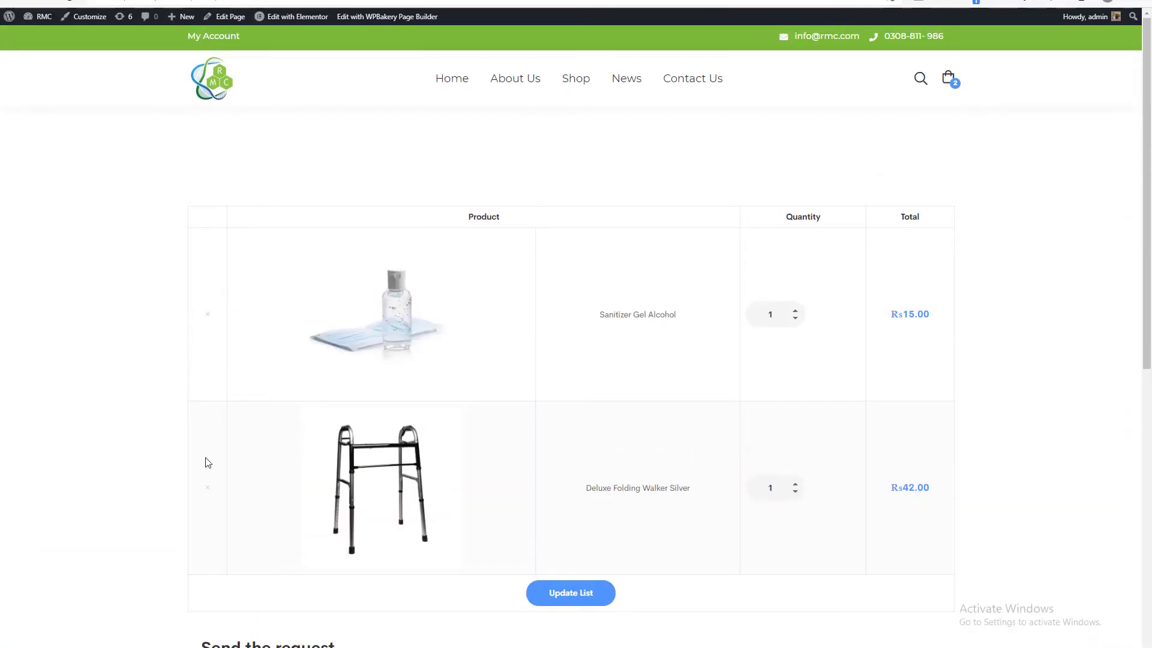
scroll(192, 447, down, 6)
scroll(312, 447, up, 6)
click(207, 497)
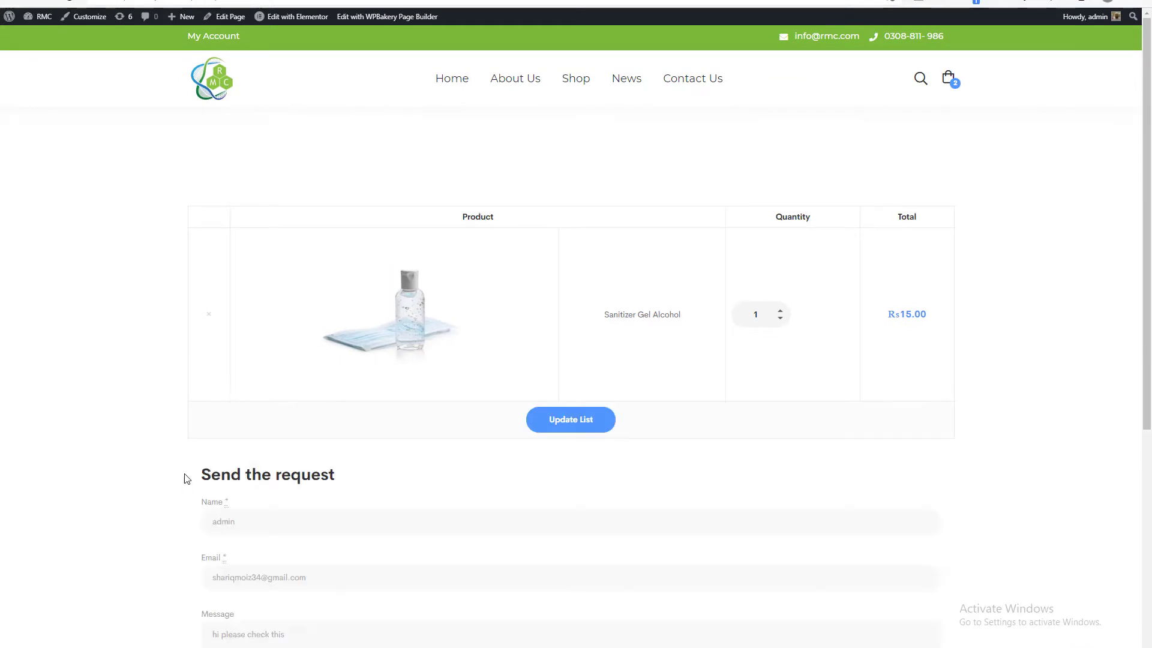
scroll(186, 474, down, 4)
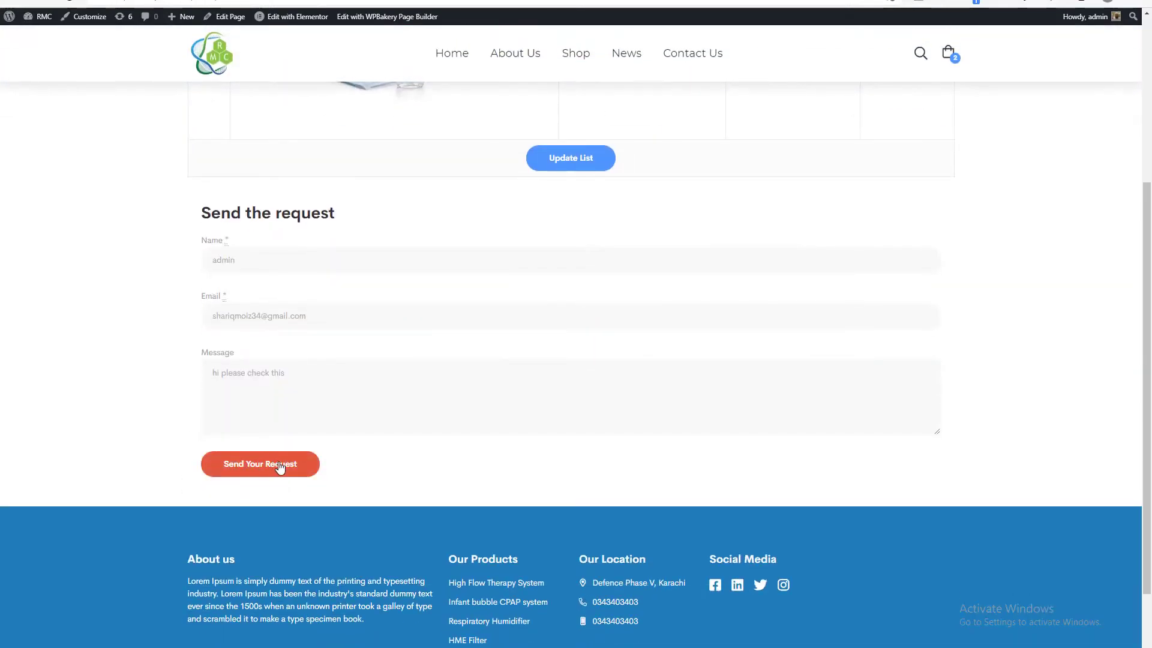
click(555, 157)
Fill in the message field with dummy text and submit the quote request.
scroll(435, 275, down, 5)
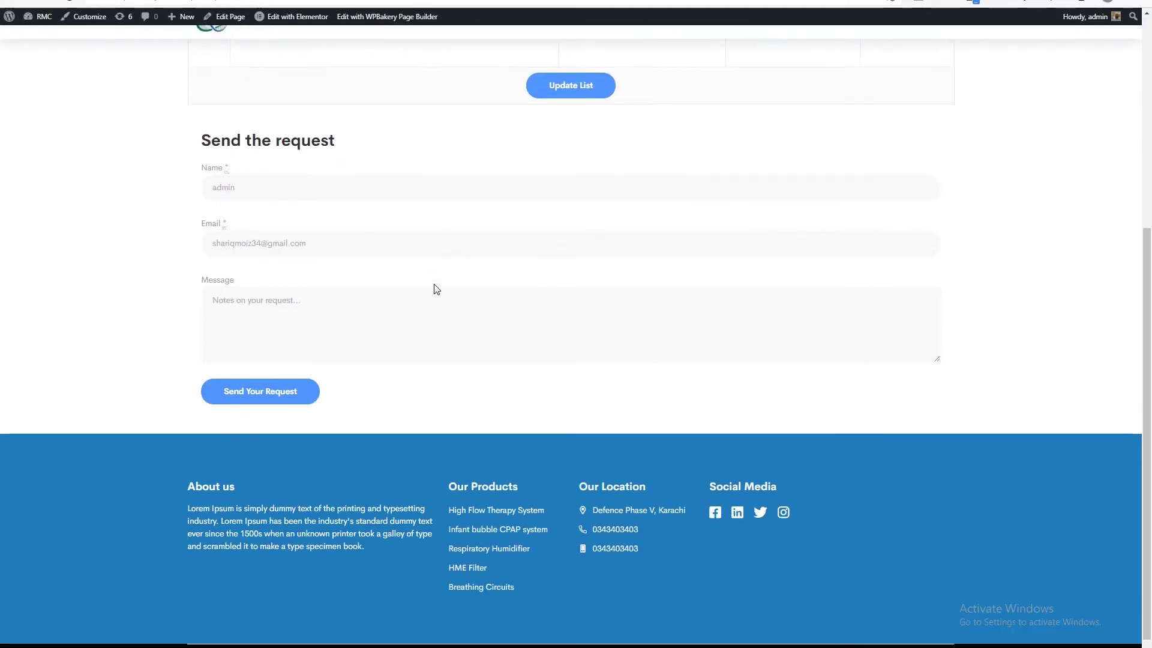
click(270, 168)
click(252, 288)
text(sdfsdfdsfdsfds)
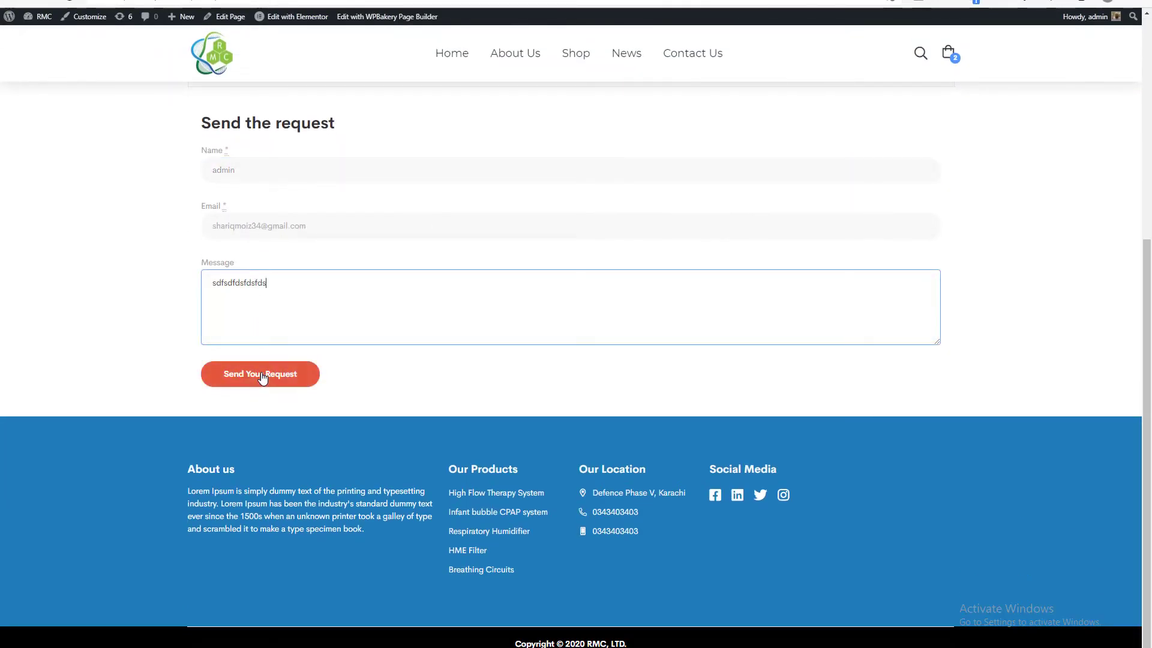
click(262, 375)
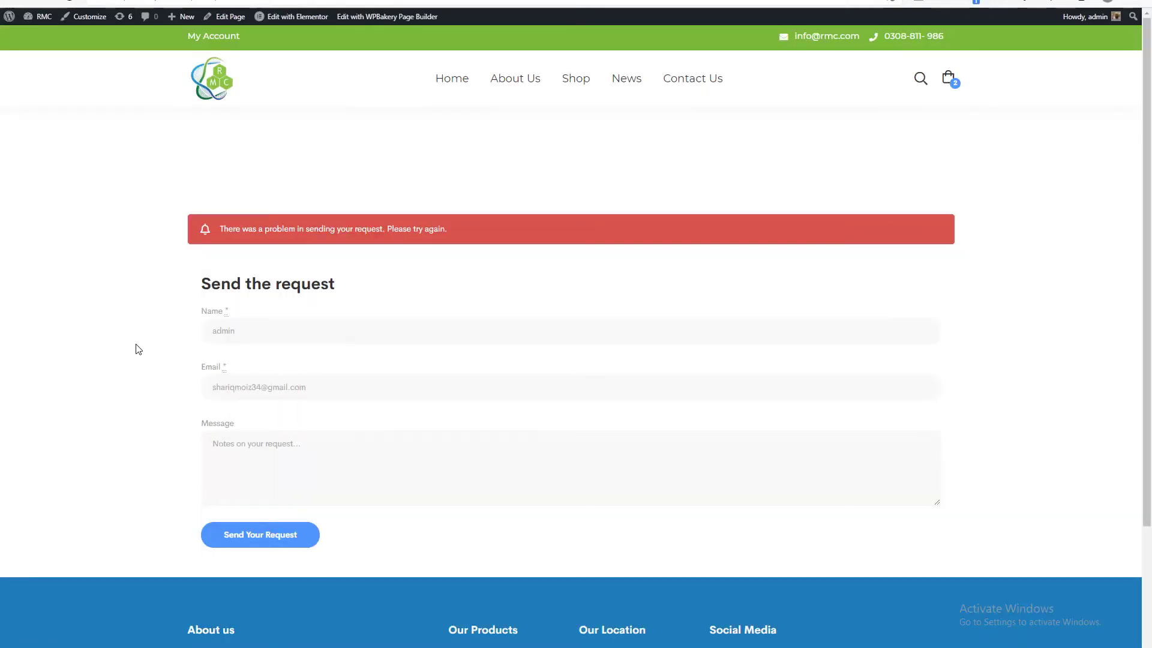
scroll(138, 349, down, 2)
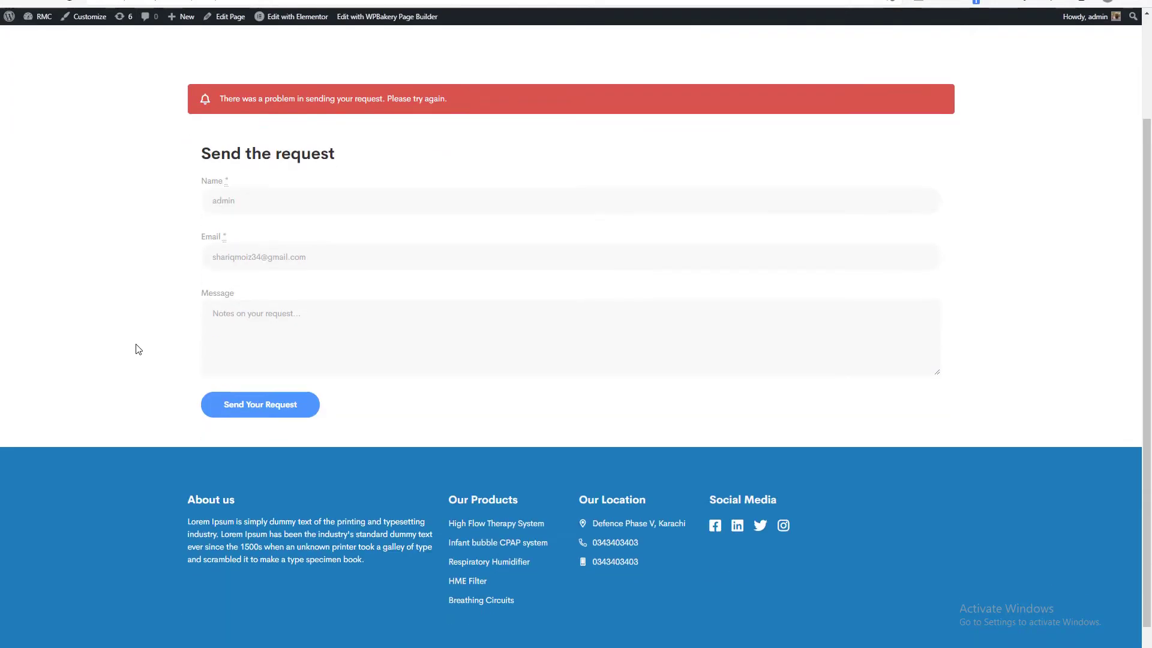
double_click(245, 199)
click(269, 333)
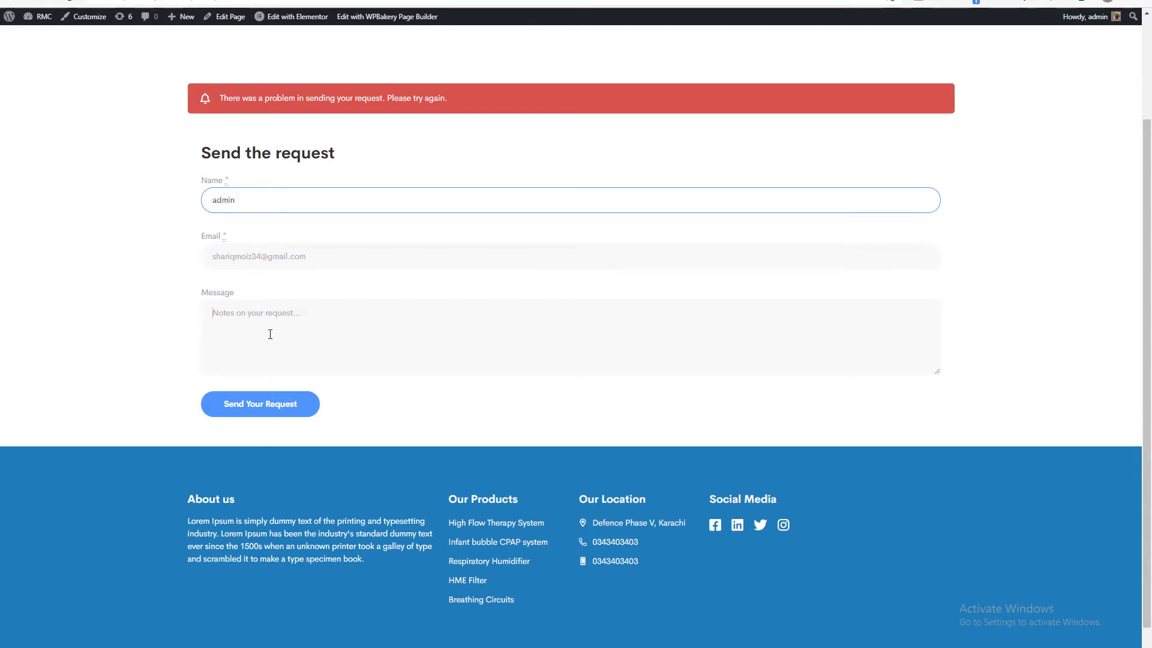
text(dsfsdfdsf)
scroll(292, 318, up, 2)
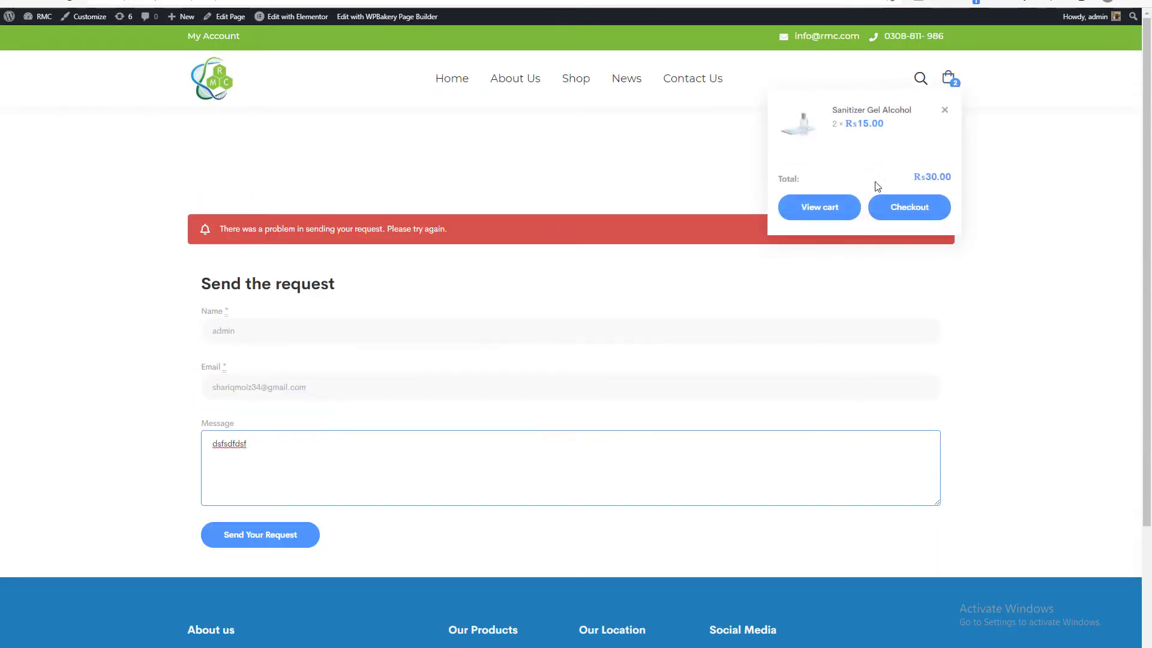
Open Sanitizer Gel Alcohol from the shop page and check its quote options.
click(576, 79)
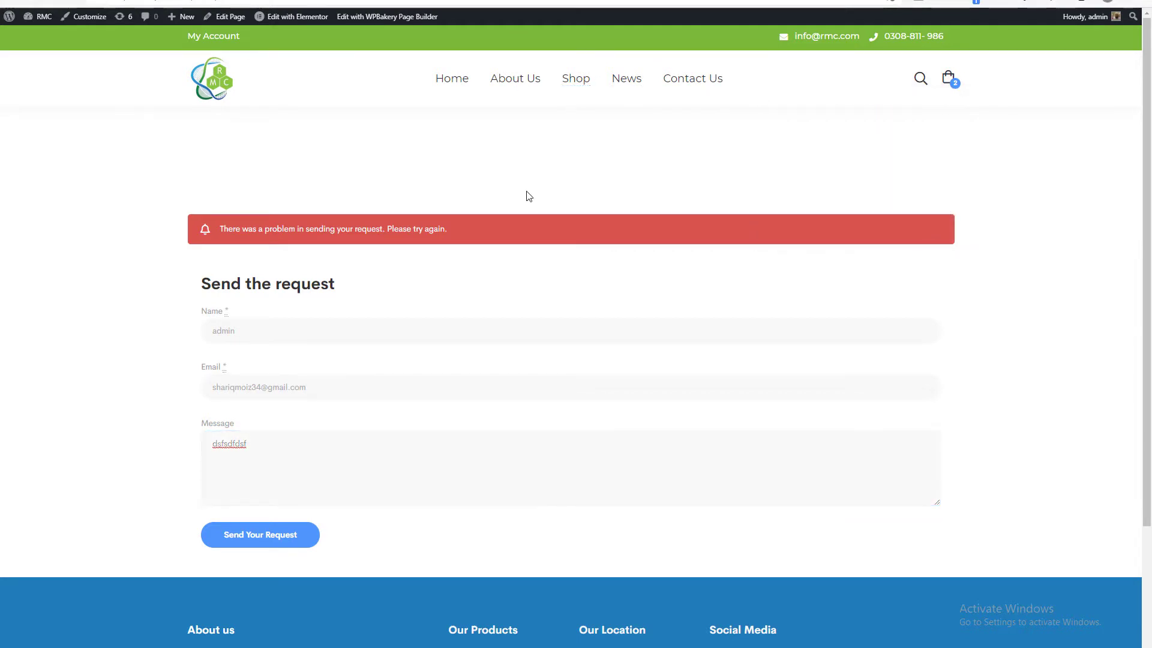
scroll(471, 222, down, 5)
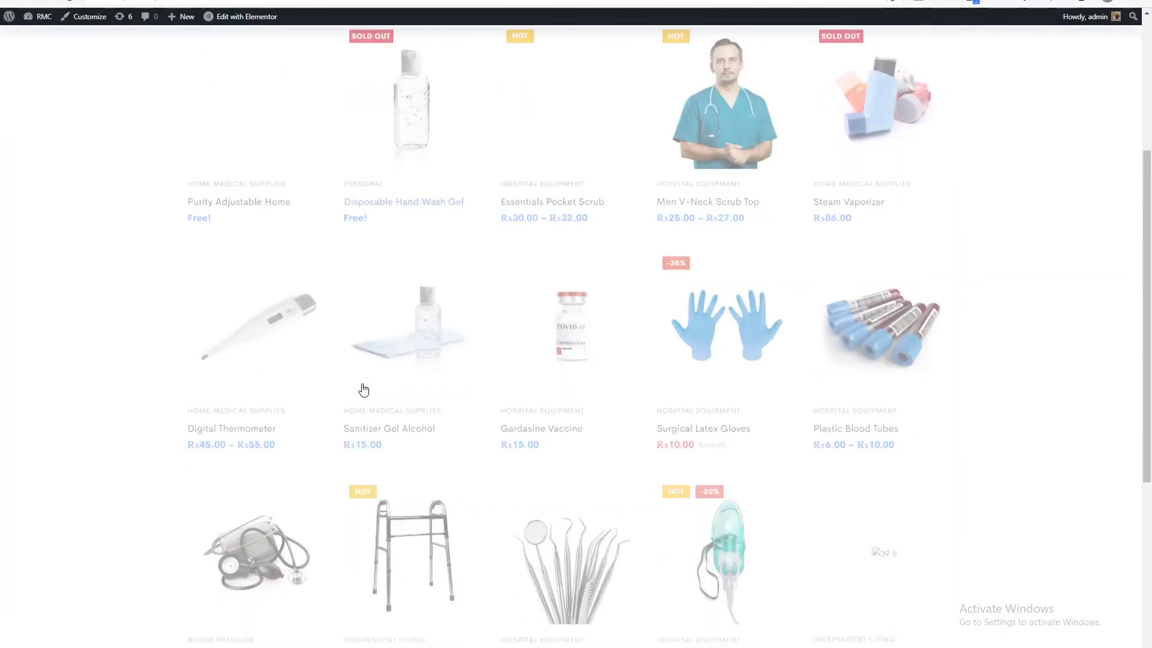
click(394, 358)
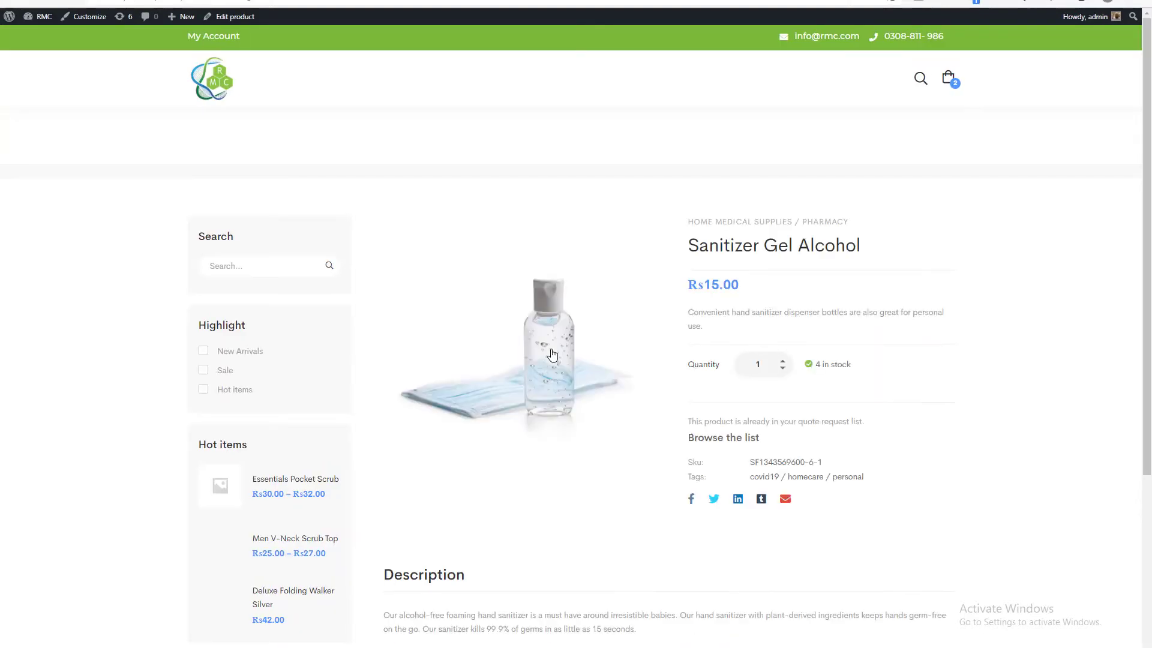
scroll(653, 391, down, 2)
scroll(732, 294, up, 3)
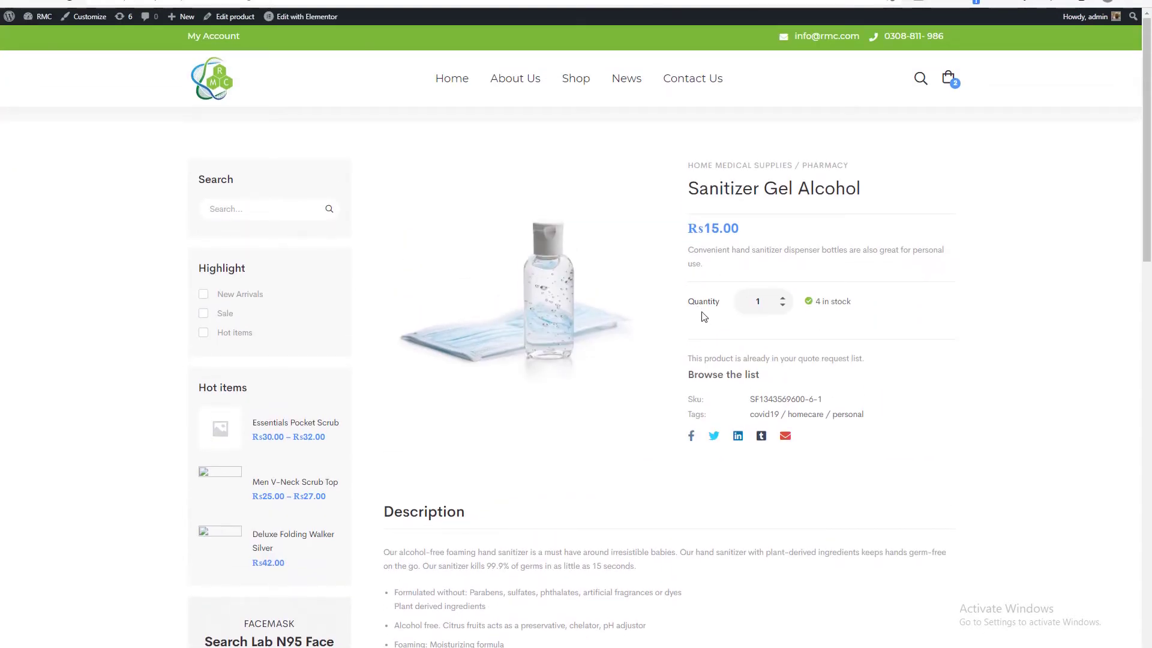
scroll(729, 303, down, 10)
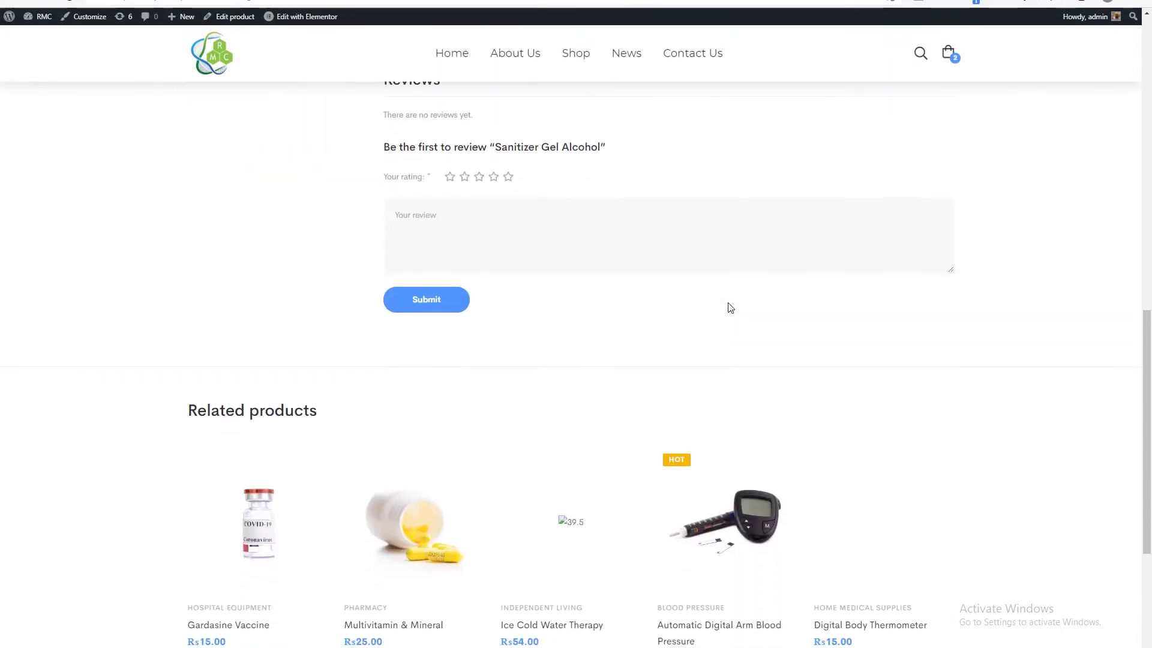
scroll(731, 305, up, 8)
scroll(732, 308, up, 3)
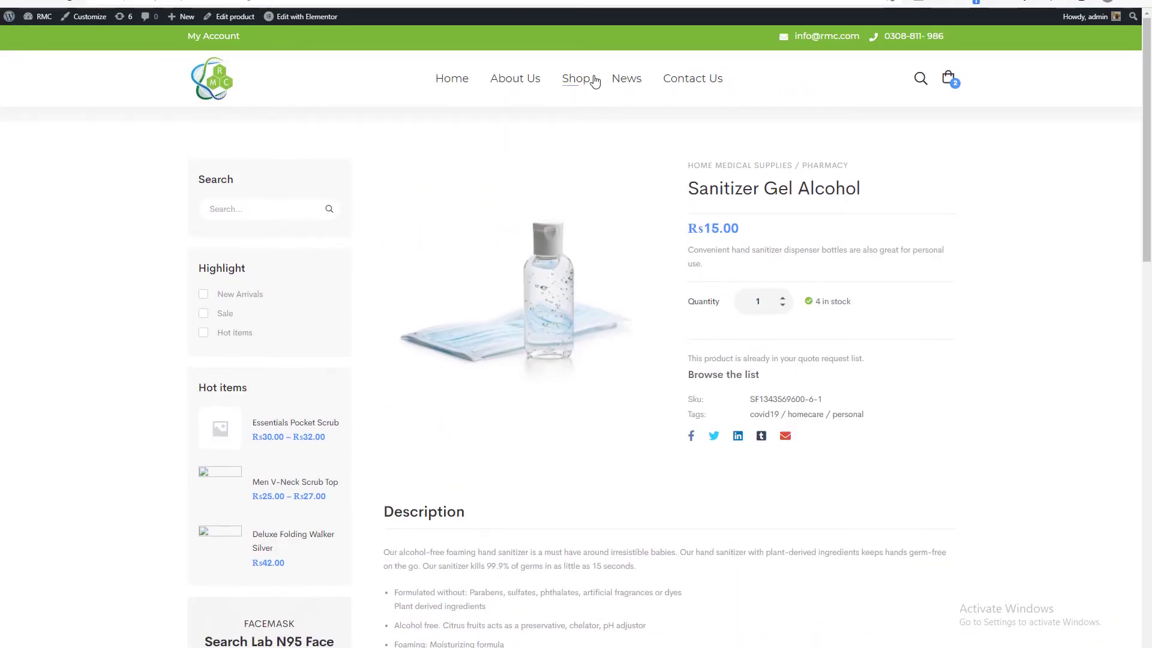
Open Blood Pressure Monitor from the shop page, add it to the quote and go to the quote list.
click(585, 80)
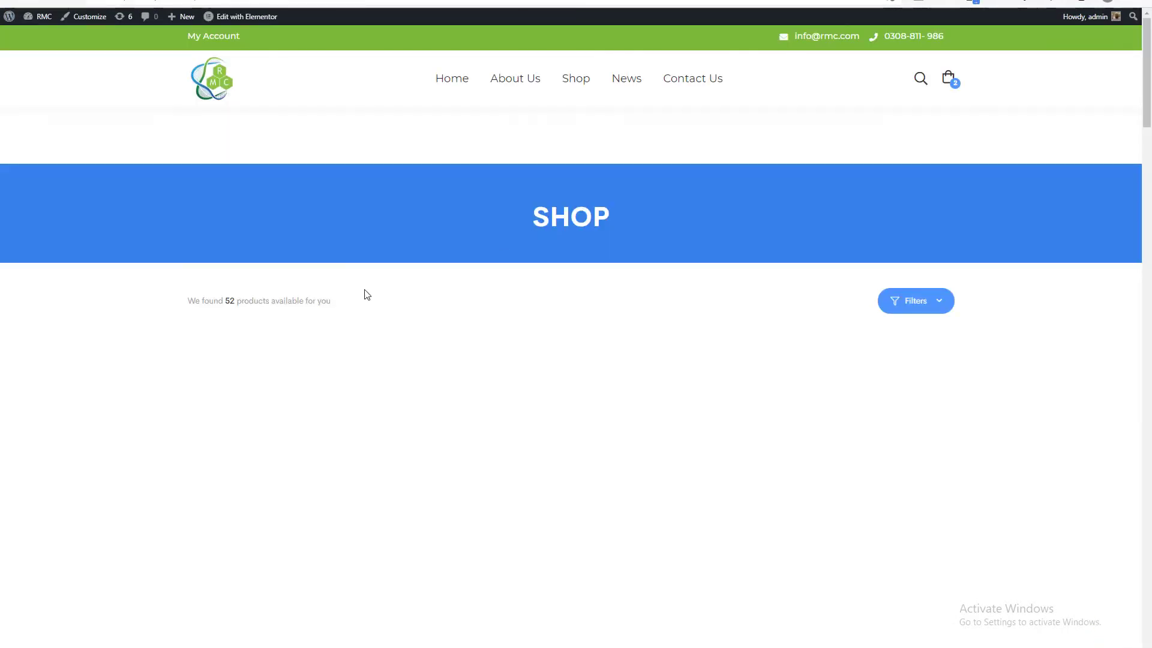
scroll(366, 289, down, 2)
scroll(366, 289, down, 8)
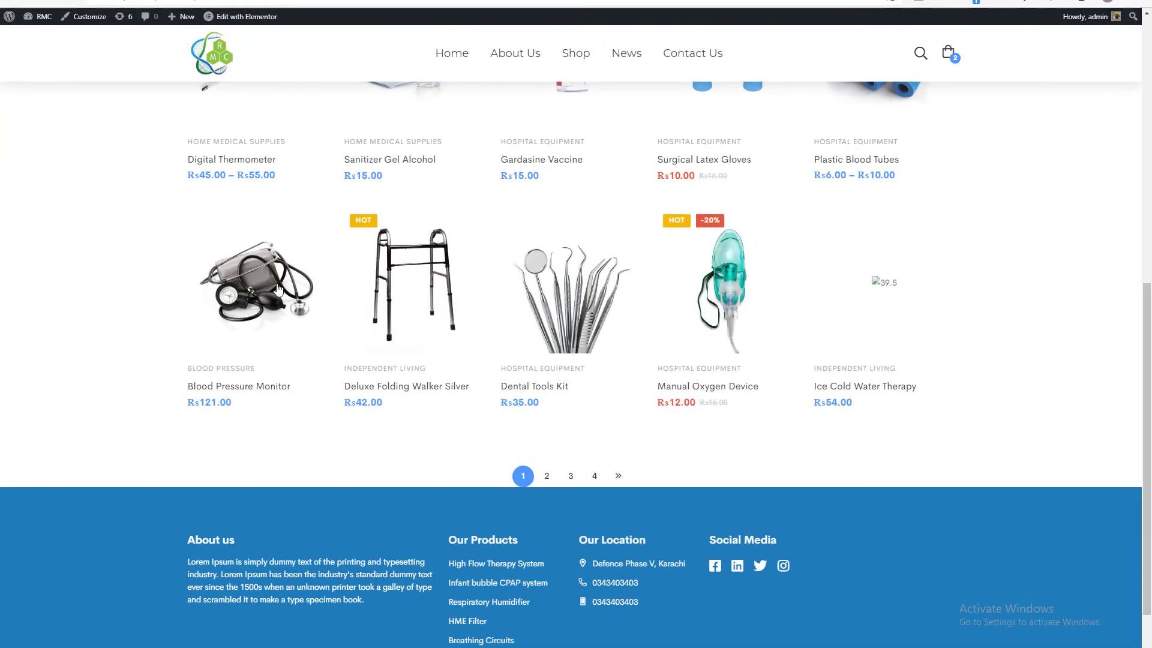
click(277, 290)
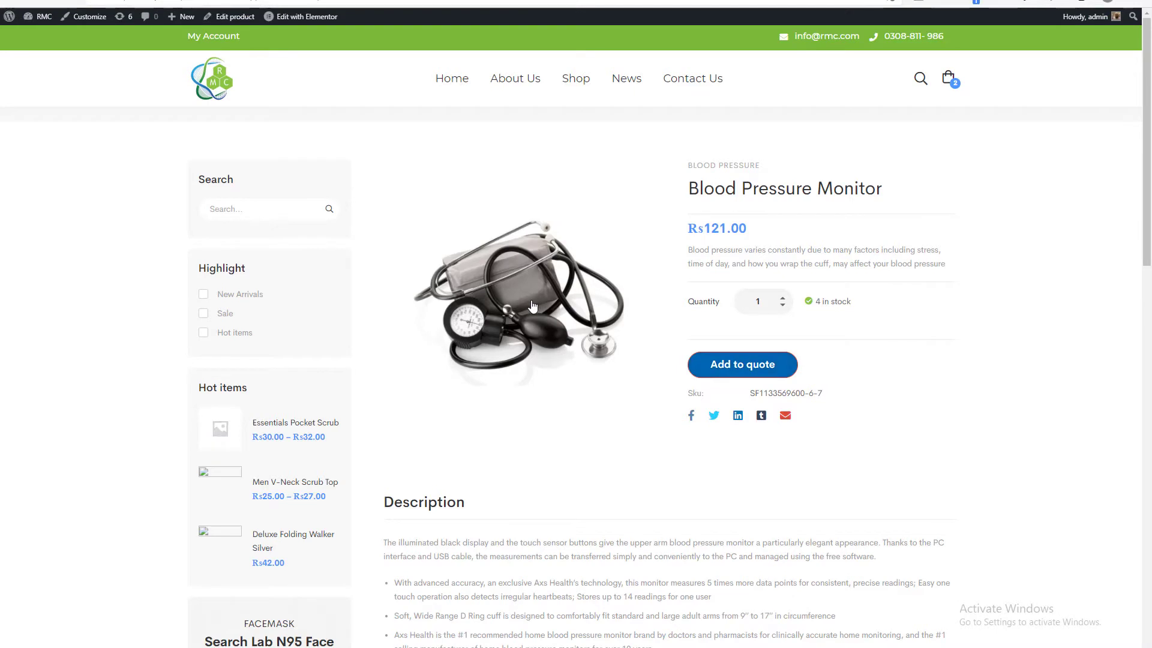
Enter the message "hi" and a new customer name in the request form, submit it and check the response.
scroll(535, 305, down, 4)
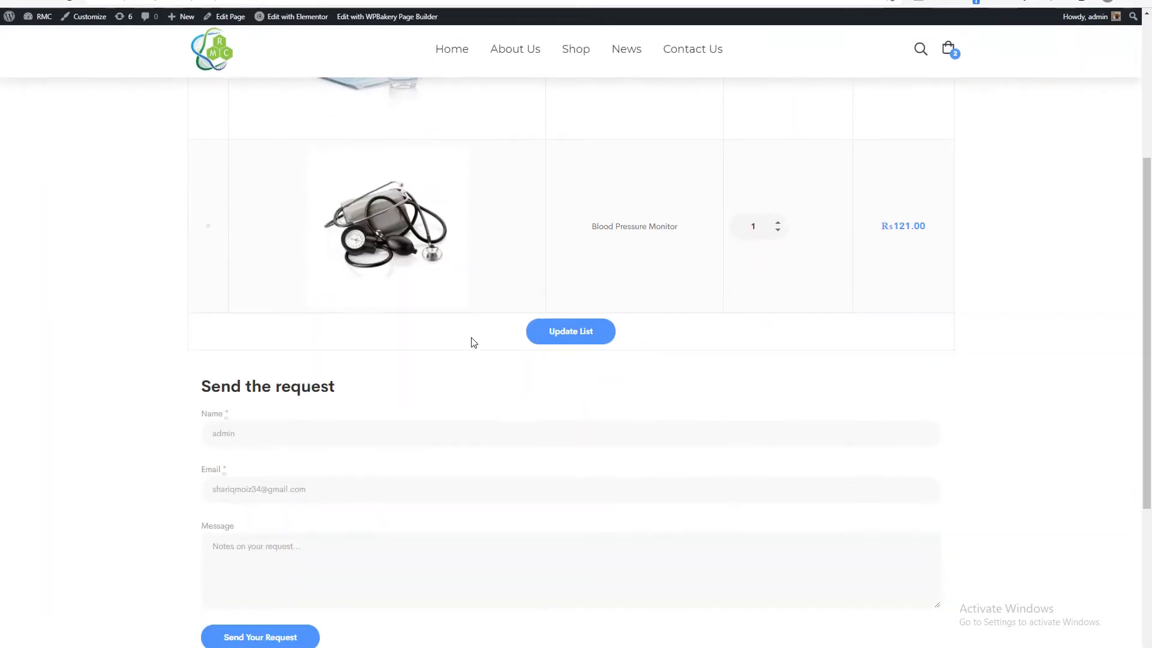
click(273, 551)
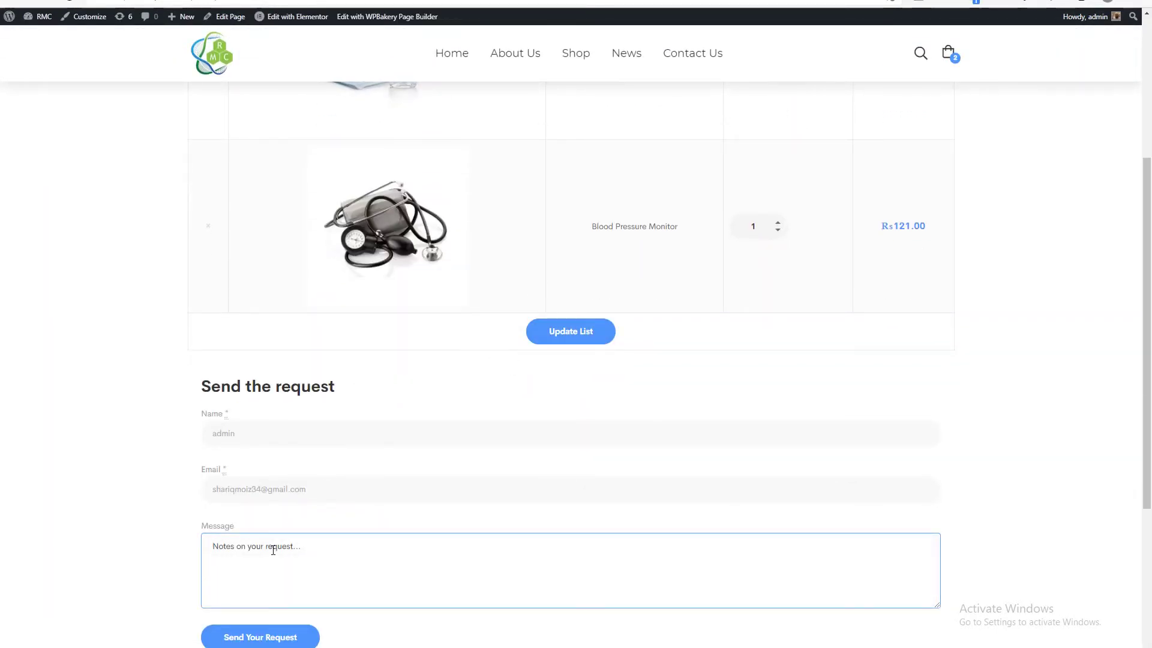
click(166, 521)
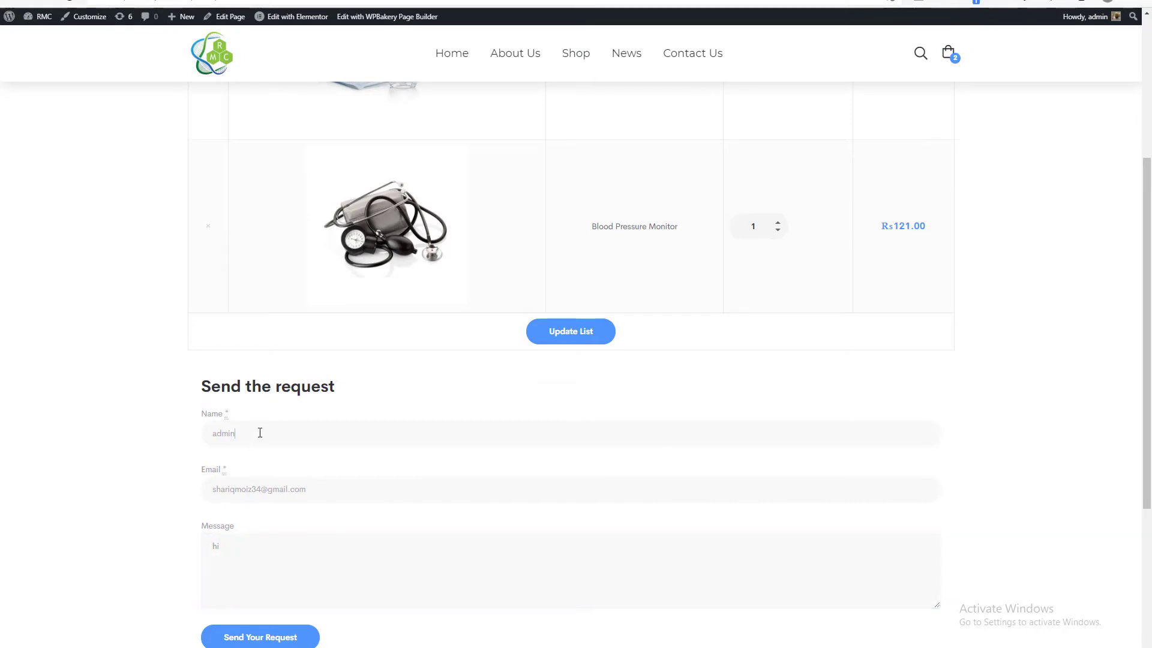
drag(260, 433, 178, 436)
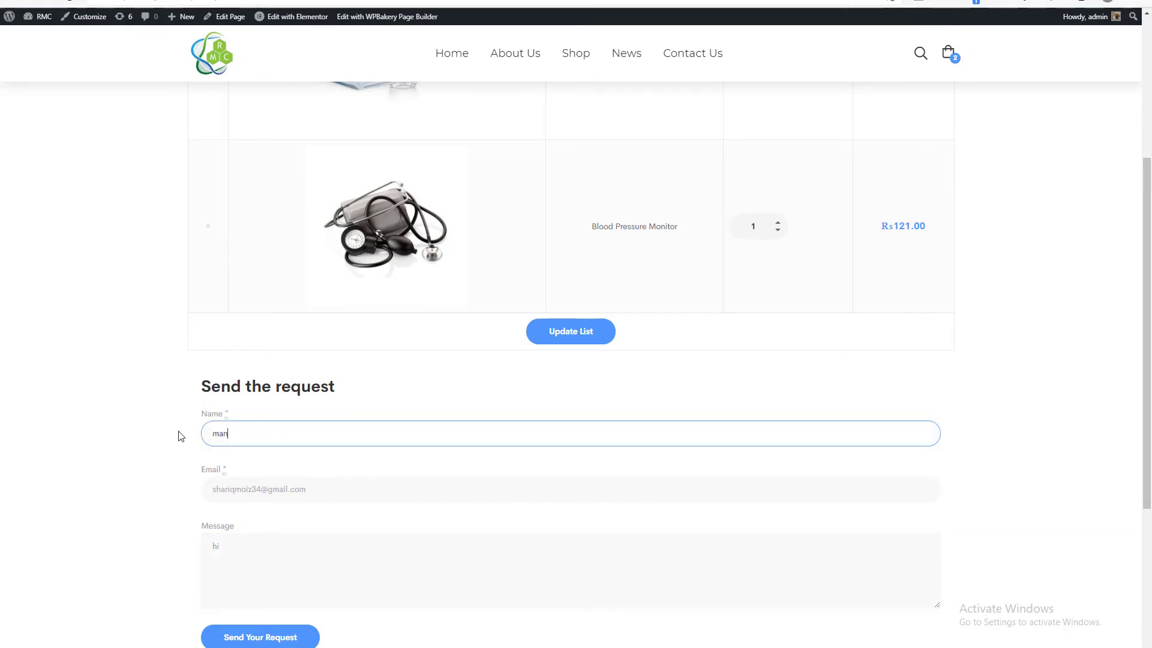
click(61, 438)
scroll(152, 440, down, 4)
click(257, 385)
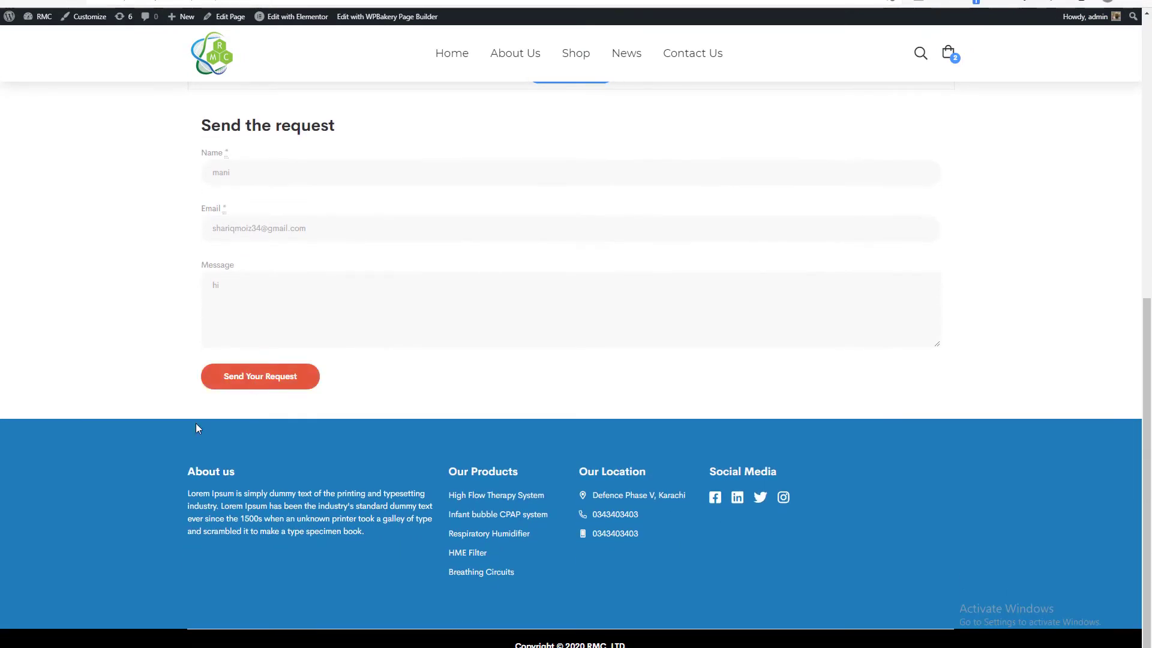
scroll(196, 423, up, 4)
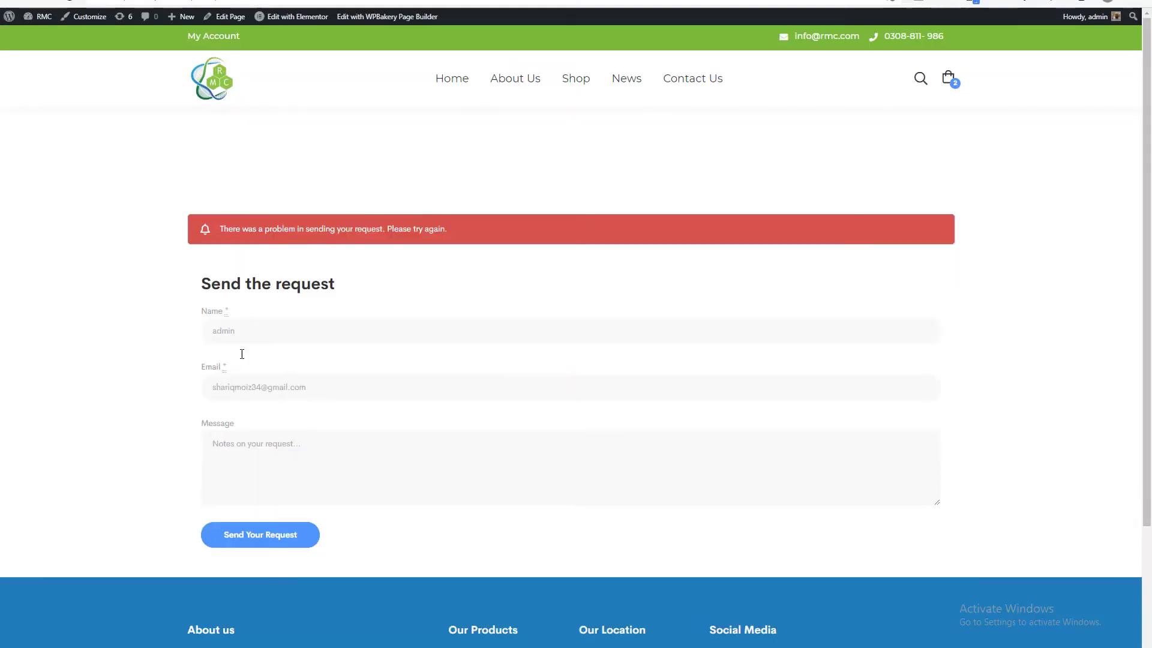
triple_click(335, 231)
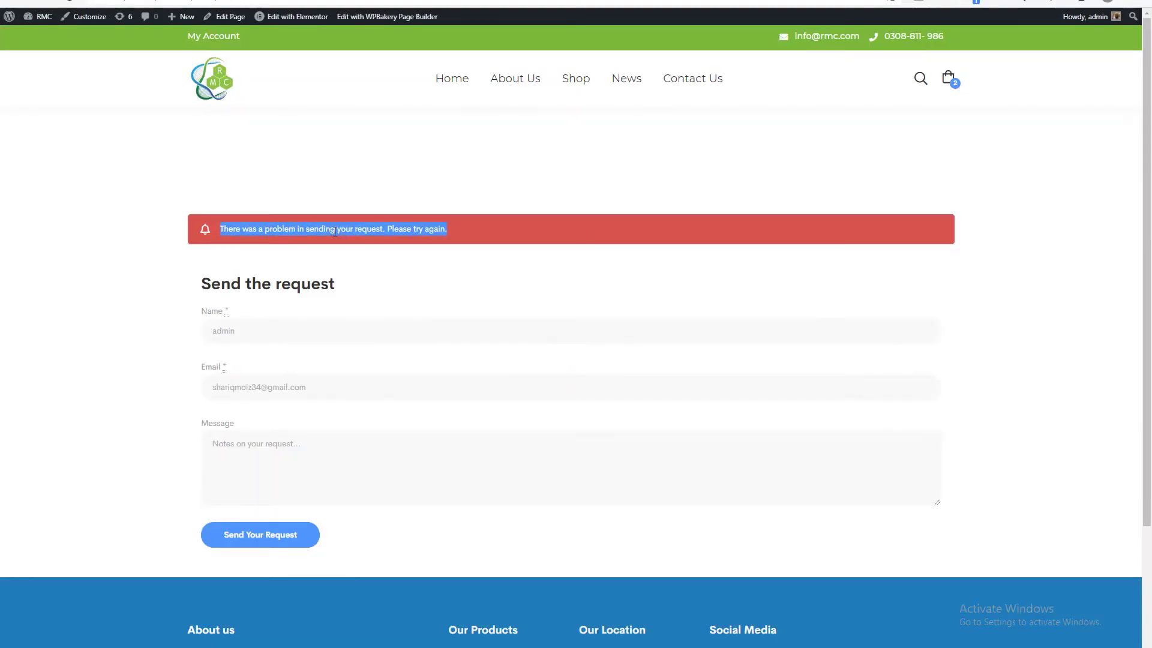
click(647, 0)
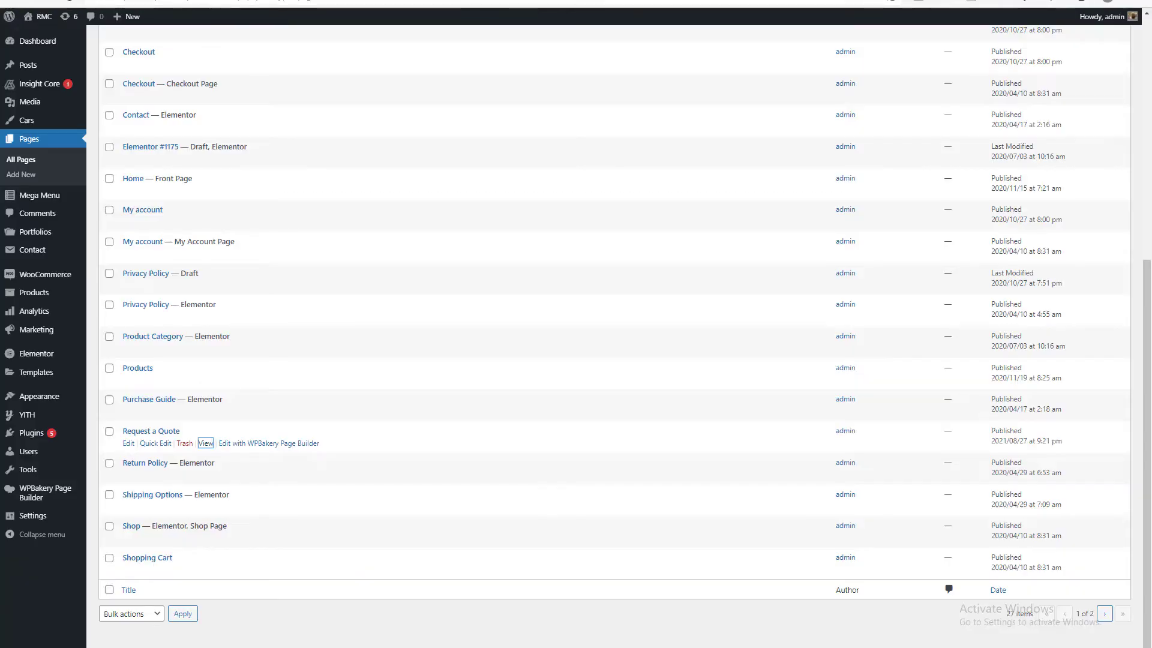
click(648, 0)
click(648, 0)
click(540, 0)
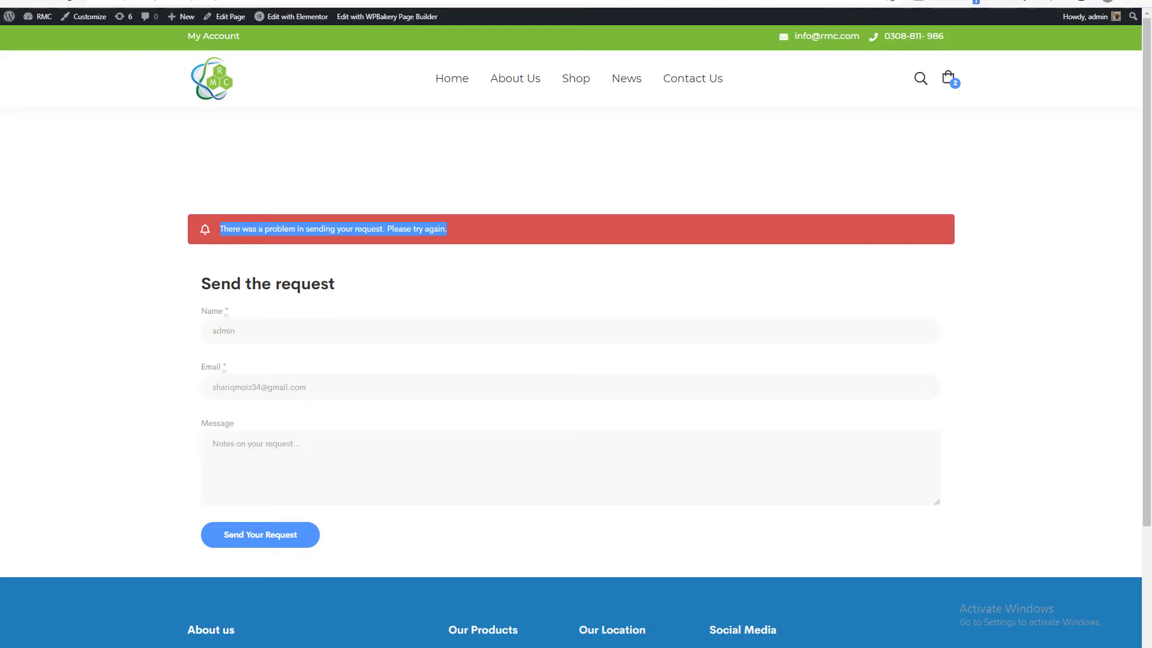
click(432, 0)
Go to the installed plugins in the site dashboard and deactivate the YITH Request a Quote plugin.
scroll(387, 249, up, 5)
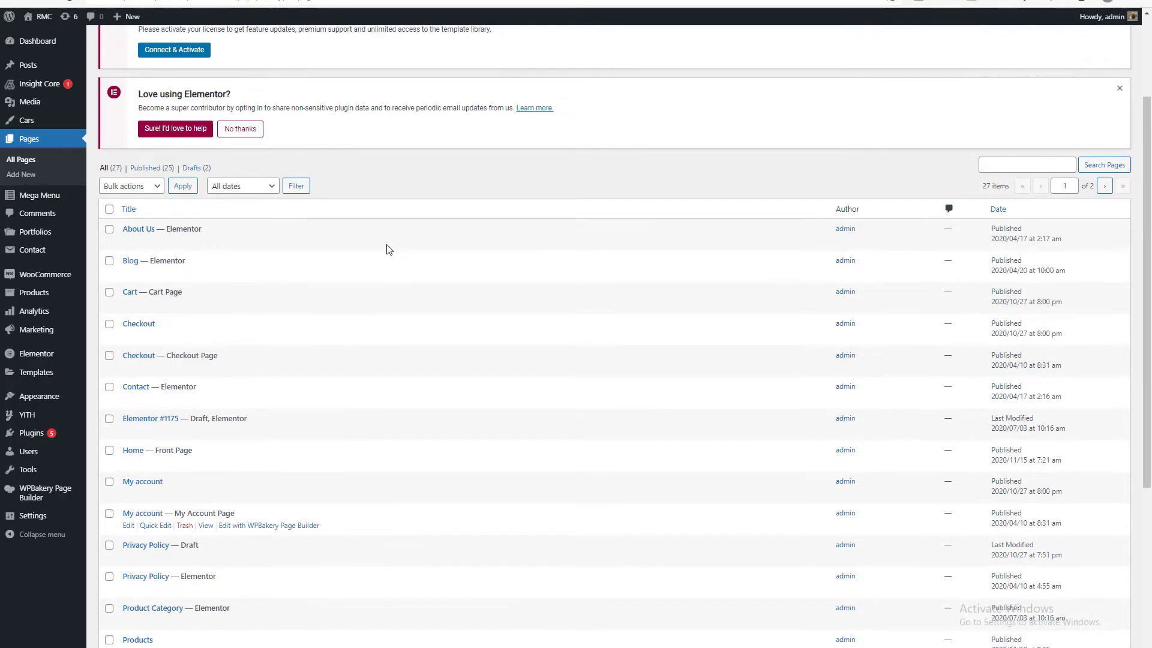
mouse_move(83, 437)
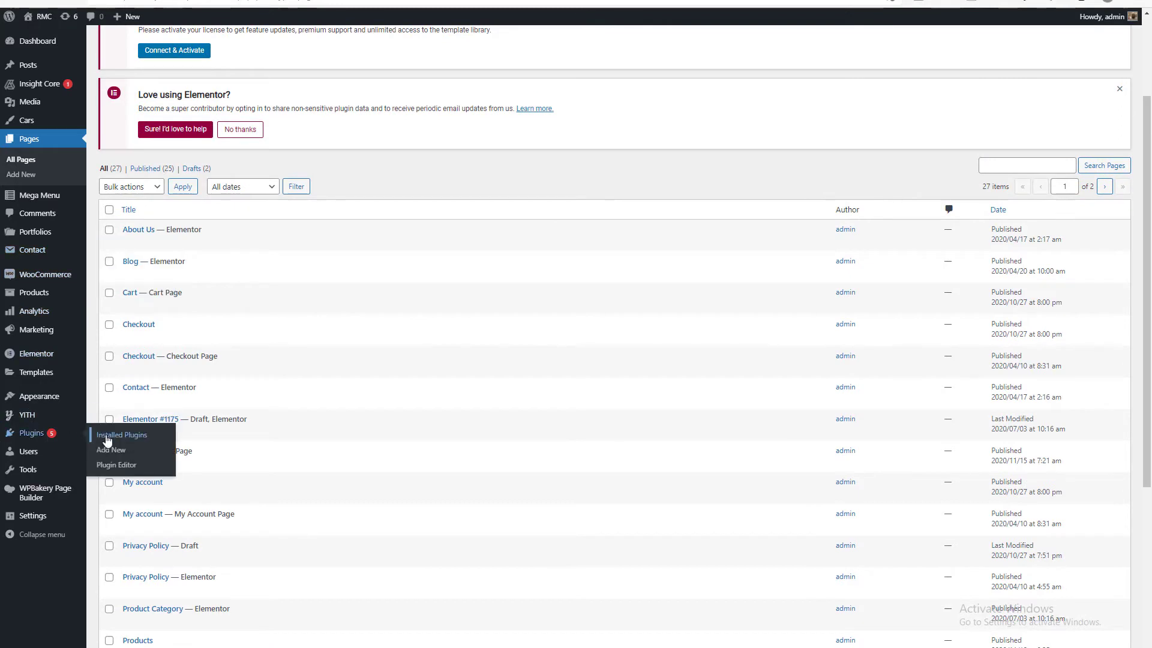
click(540, 0)
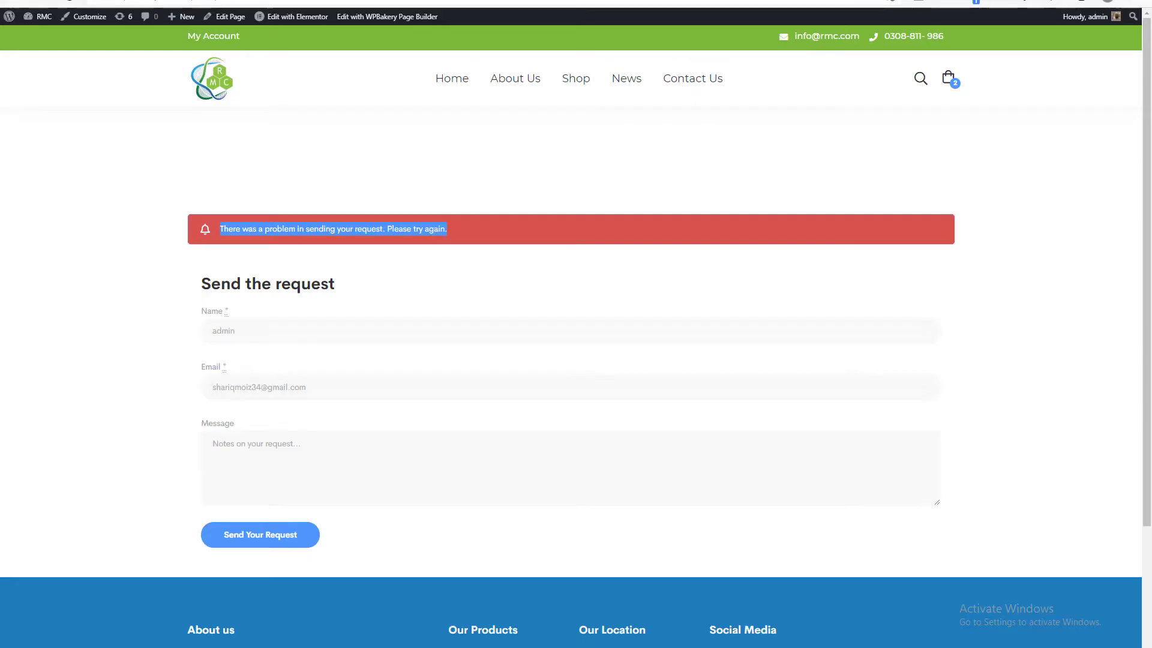
click(530, 188)
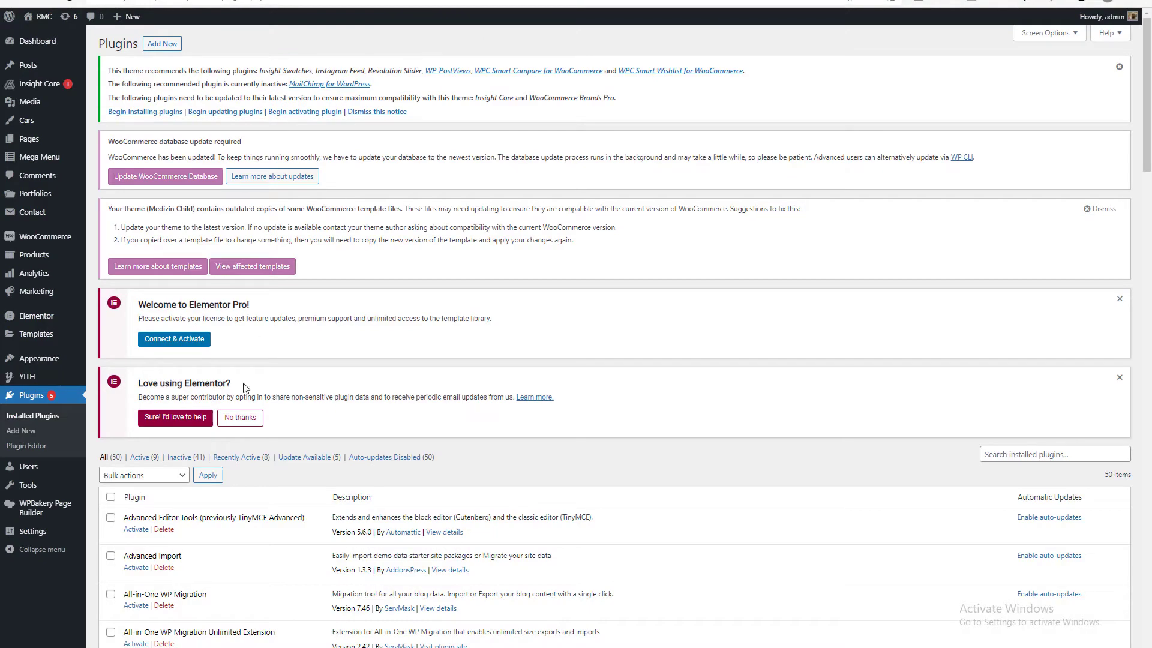
scroll(244, 389, down, 20)
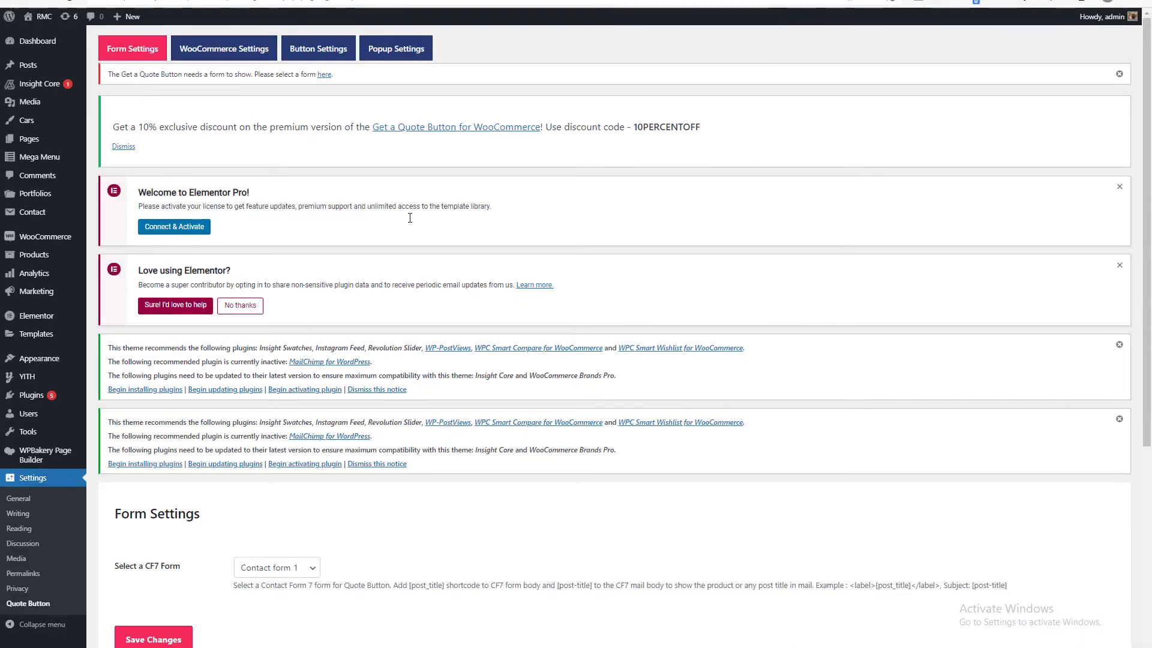
In the Quote Button form settings, keep Contact form 1 as the CF7 form and save the changes.
scroll(396, 221, down, 5)
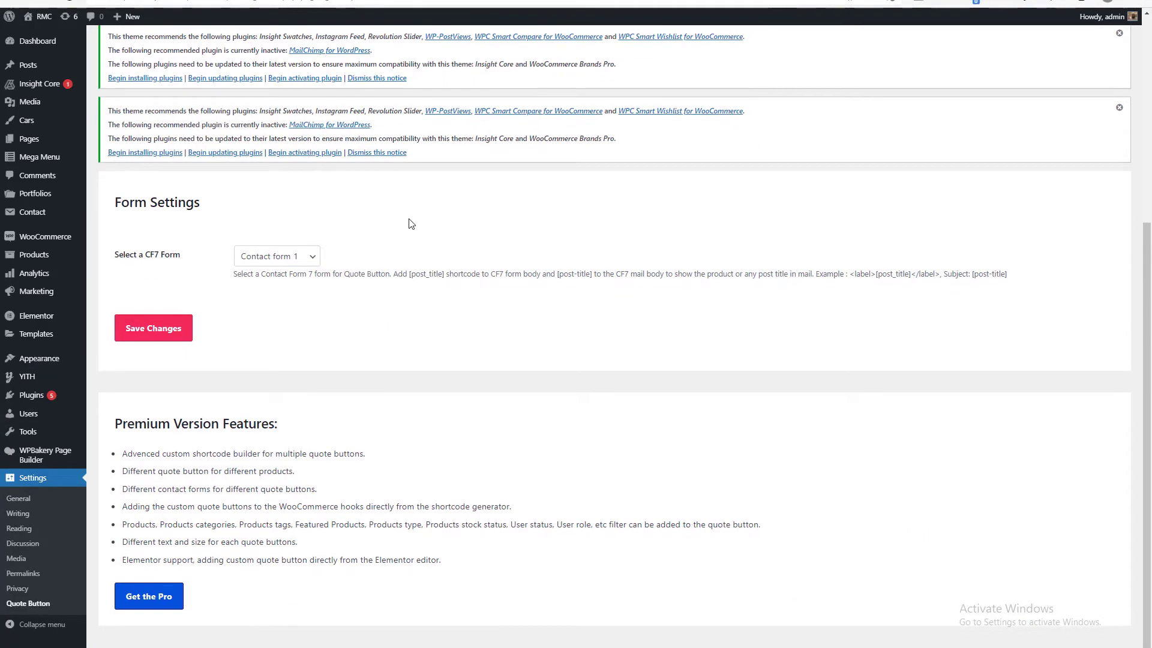
scroll(386, 224, up, 5)
scroll(322, 243, down, 5)
click(281, 262)
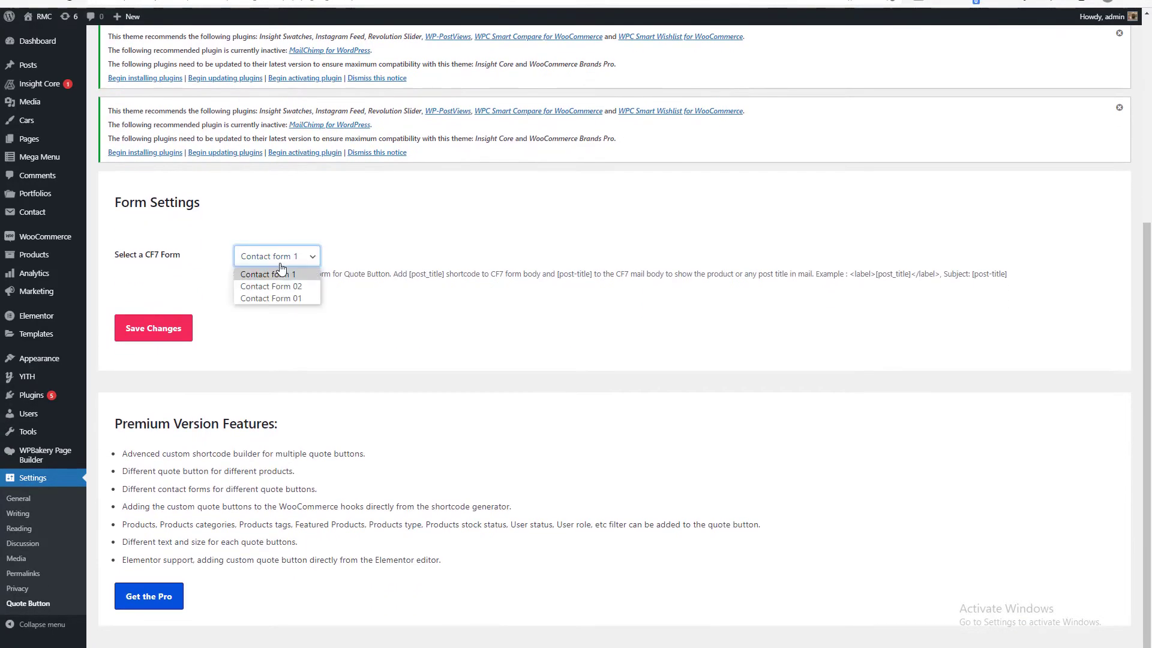
click(366, 245)
click(276, 258)
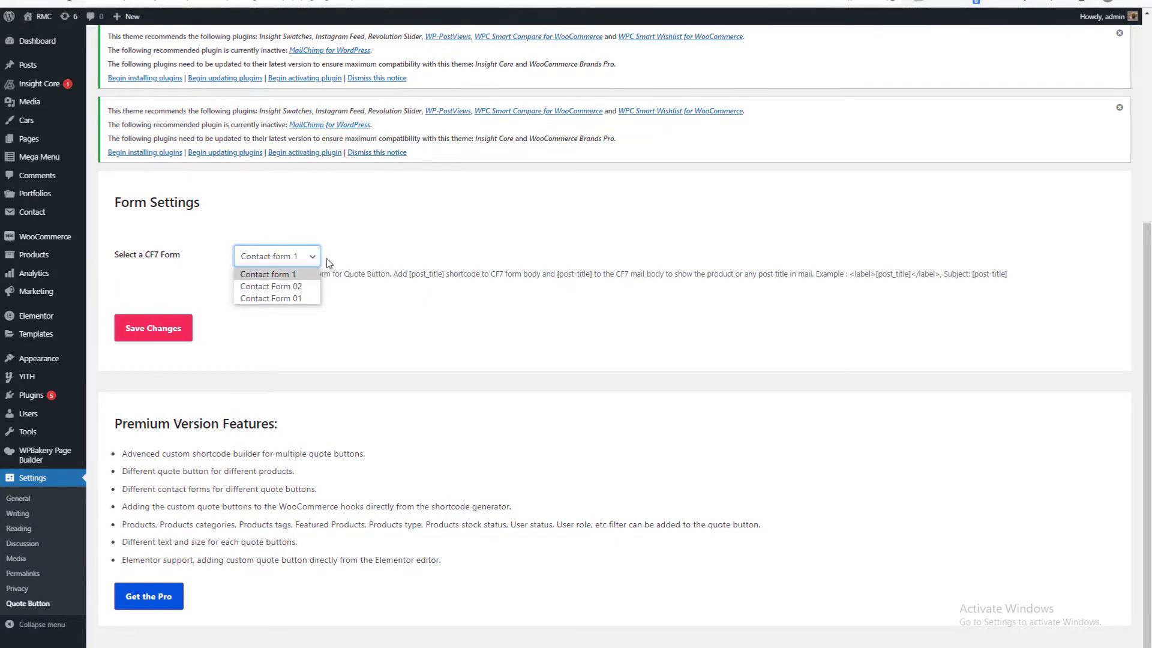
click(346, 246)
click(173, 327)
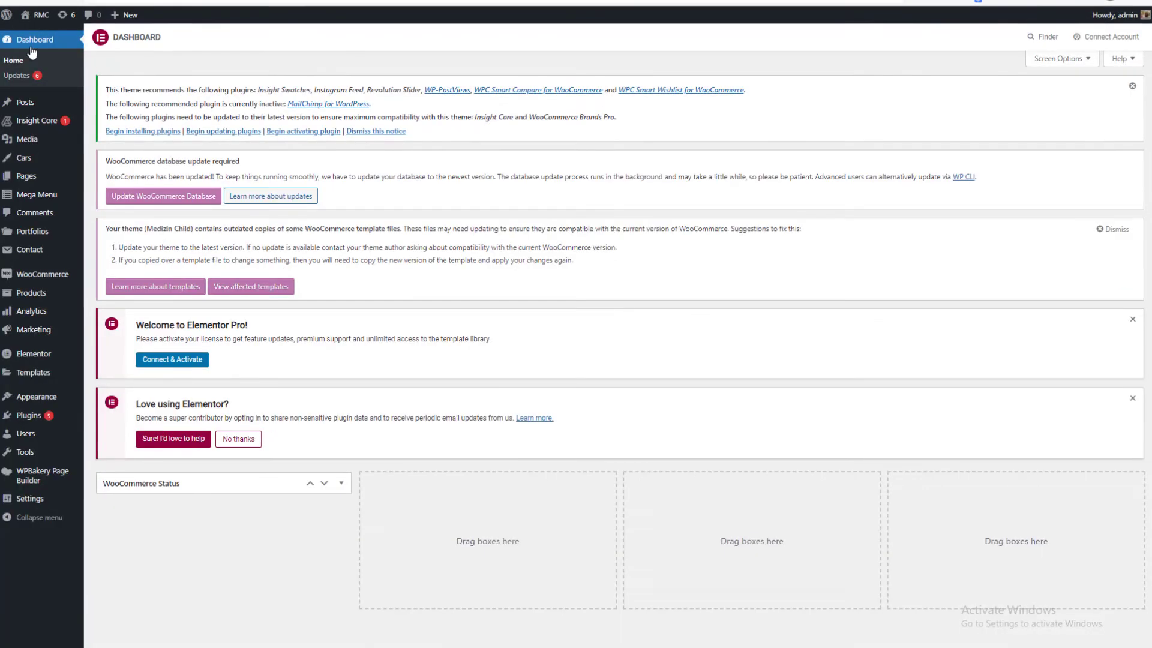
Find Get a Quote Button for WooCommerce among the installed plugins and open its settings.
click(45, 35)
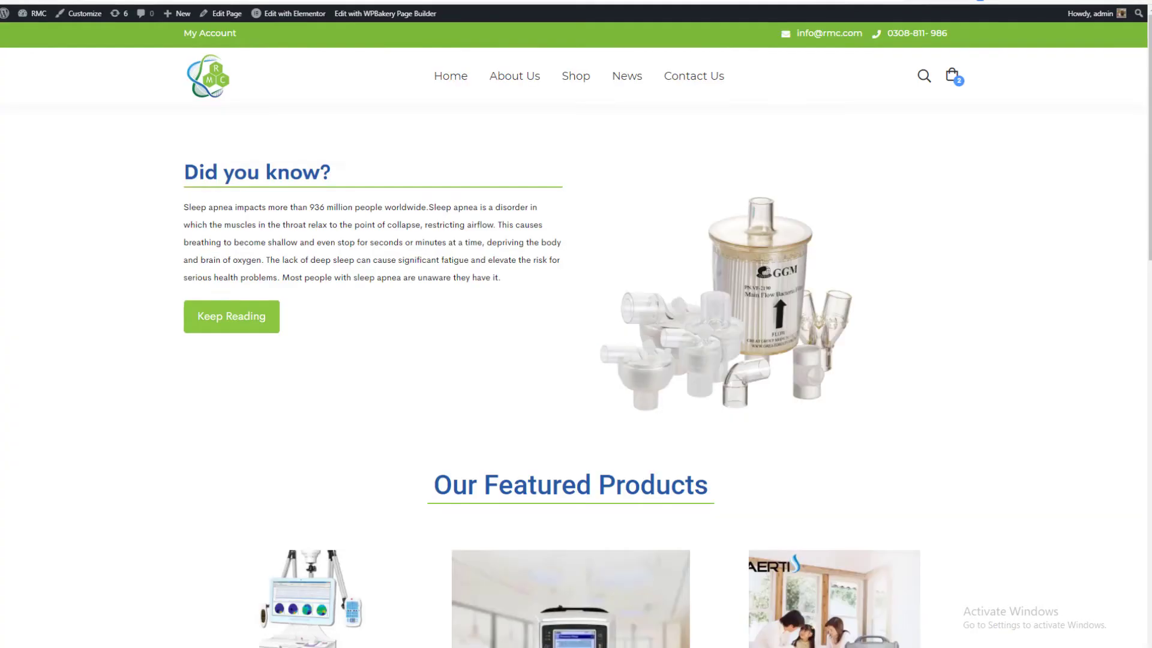
scroll(532, 74, down, 1)
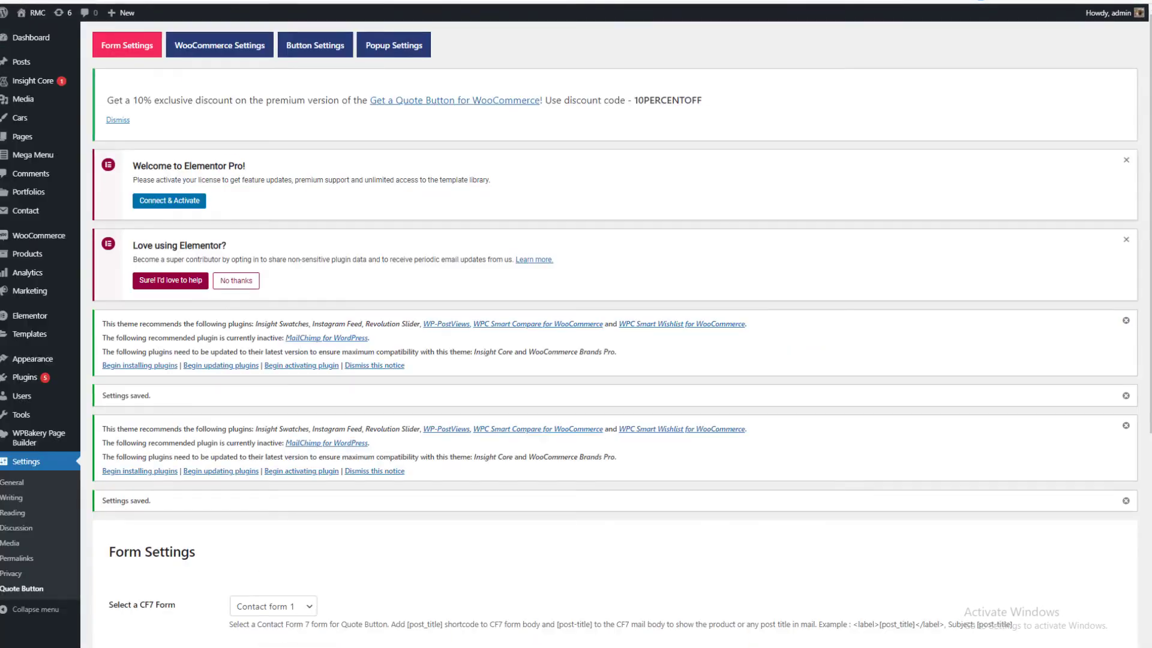
scroll(354, 308, down, 5)
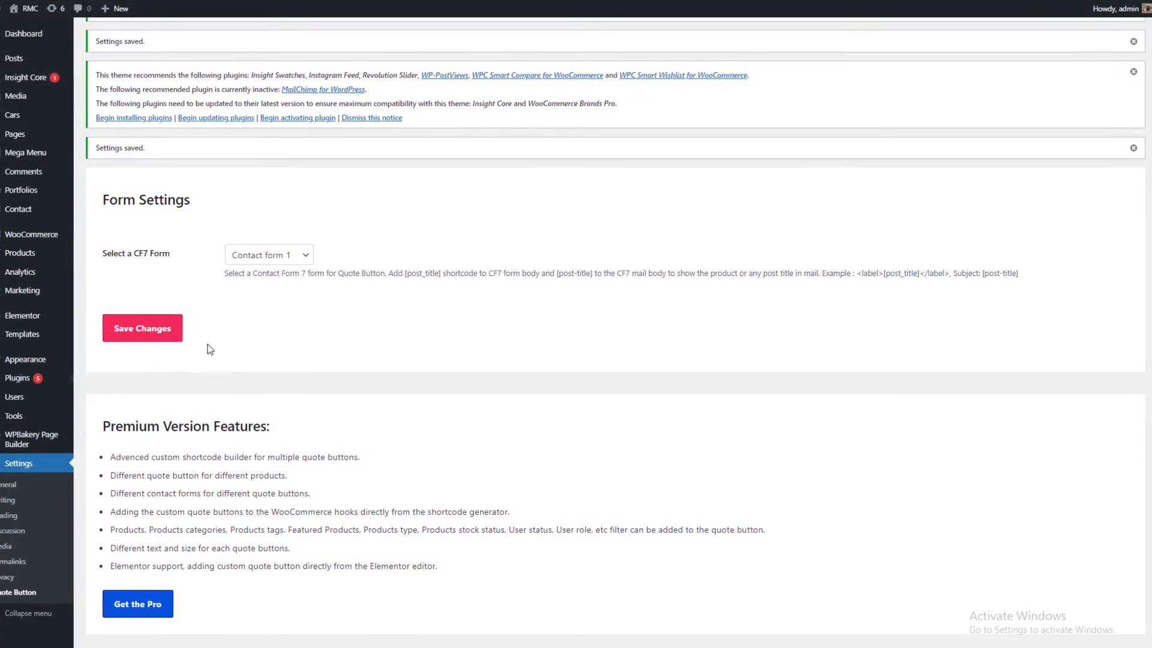
scroll(207, 344, down, 14)
scroll(206, 344, down, 10)
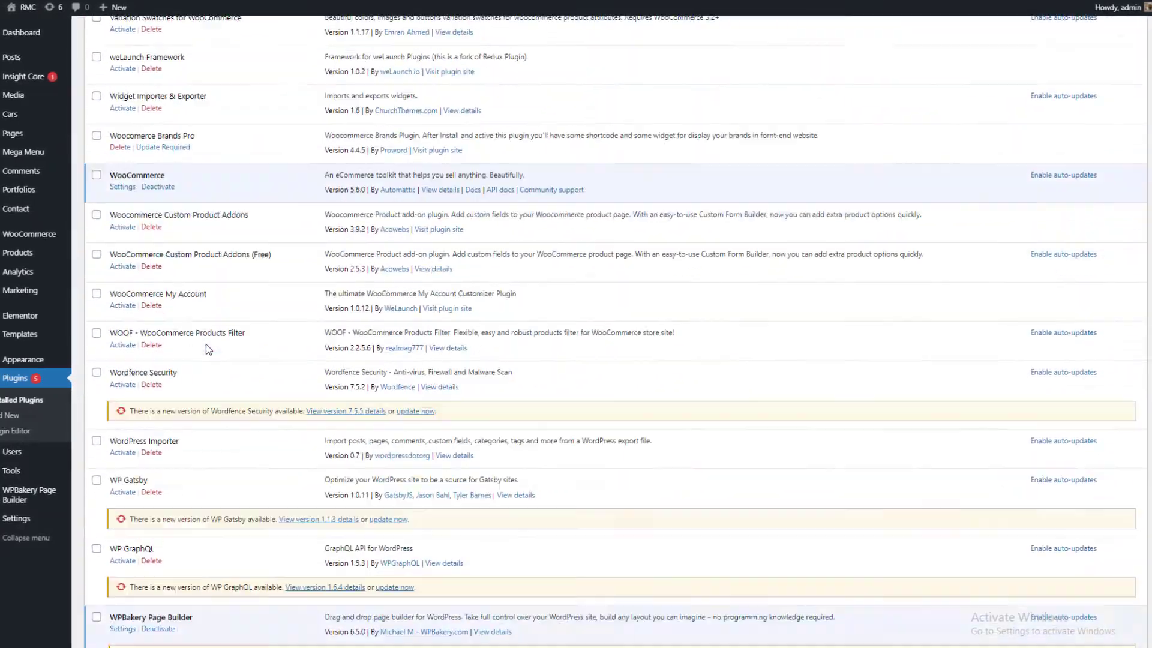
scroll(210, 464, up, 3)
scroll(210, 464, up, 20)
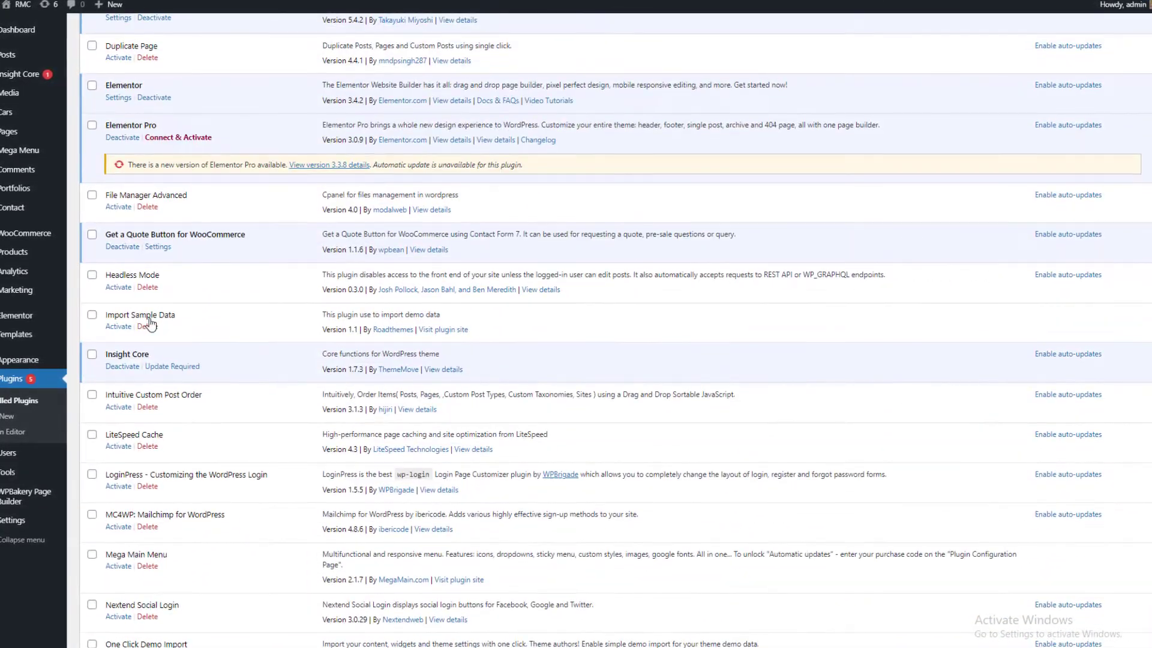
click(157, 241)
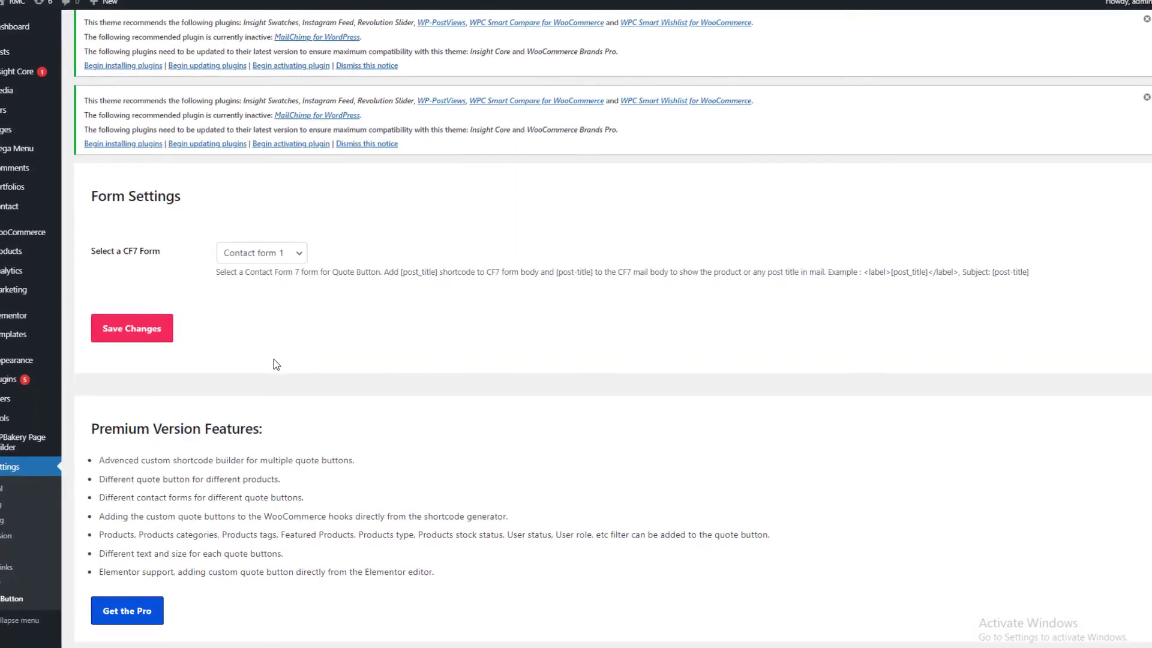
Open Blood Pressure Monitor from the shop page and bring up its Get a Quote form.
click(482, 1)
scroll(422, 277, down, 9)
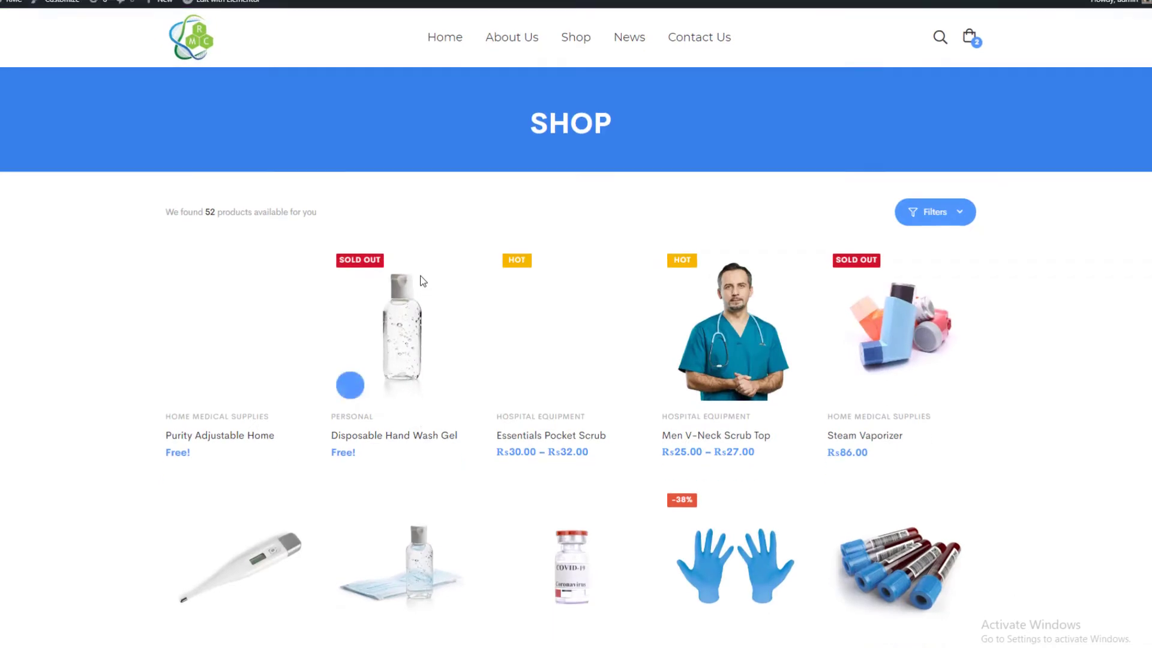
click(310, 294)
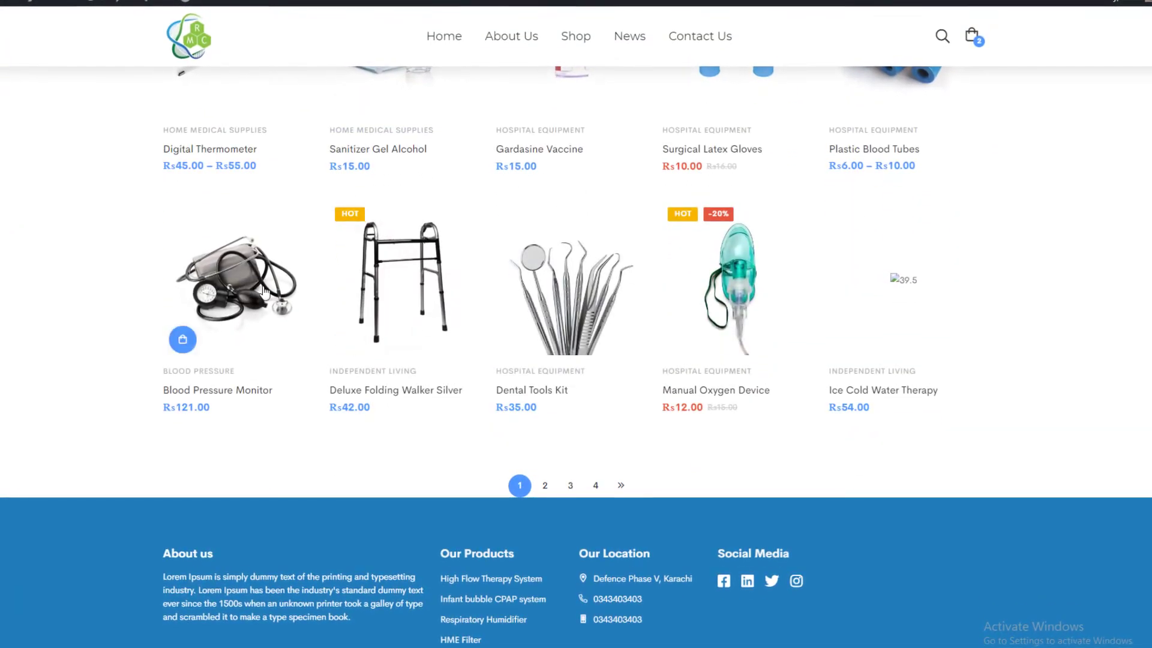
scroll(475, 304, down, 3)
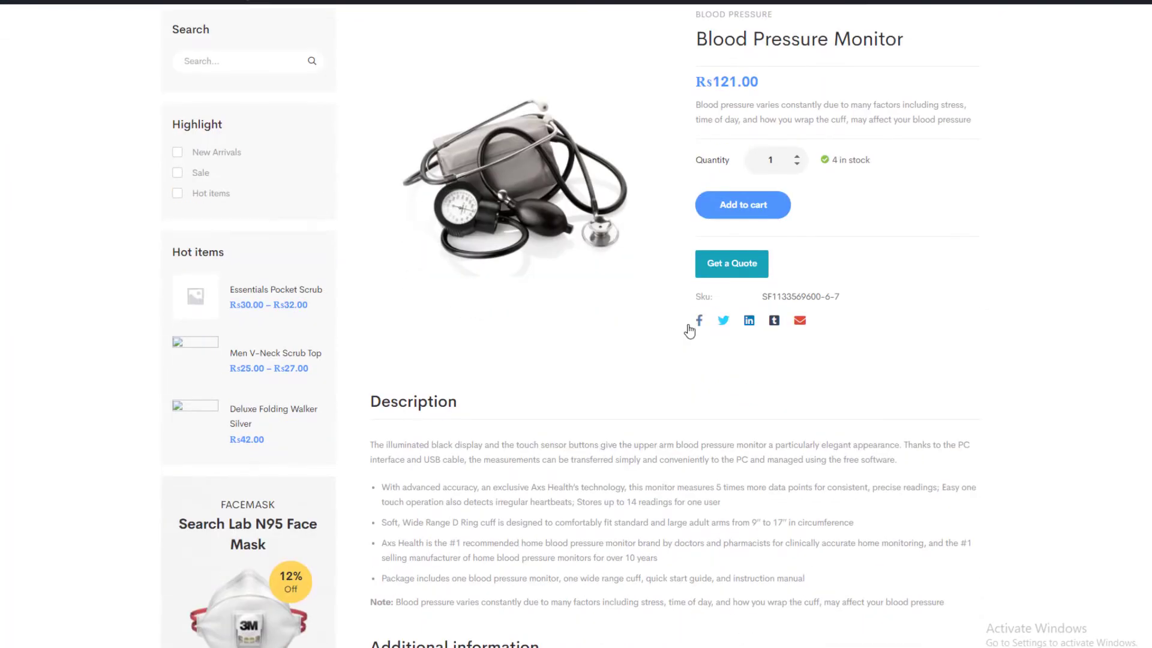
click(727, 267)
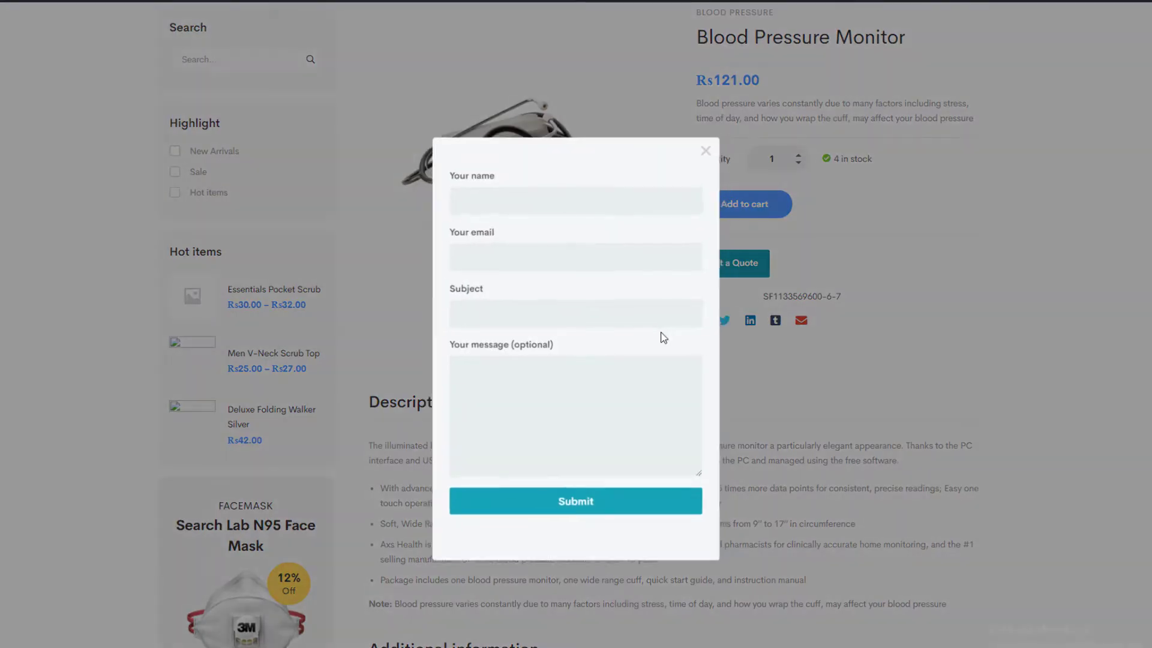
Enter placeholder text in the name, email and subject fields of the quote form, using "dsfdsfdsfds" as the subject.
click(538, 193)
text(dsfdsfdsf)
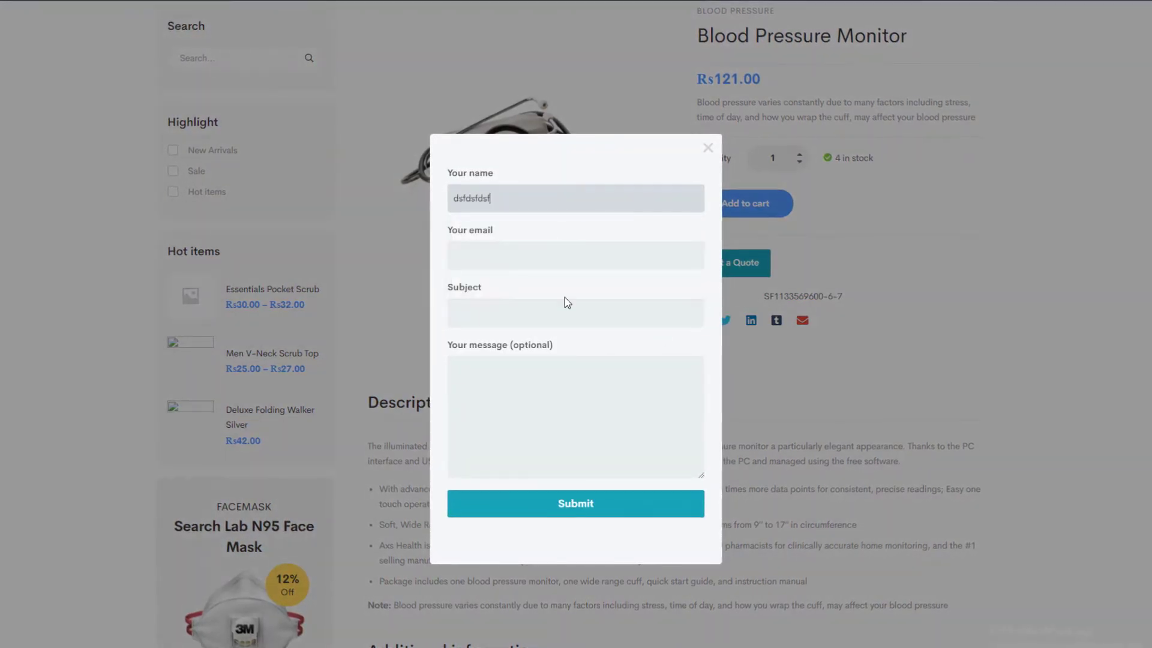
click(540, 259)
text(dsfdsfdsf)
click(596, 321)
text(dsfdsfdsfds)
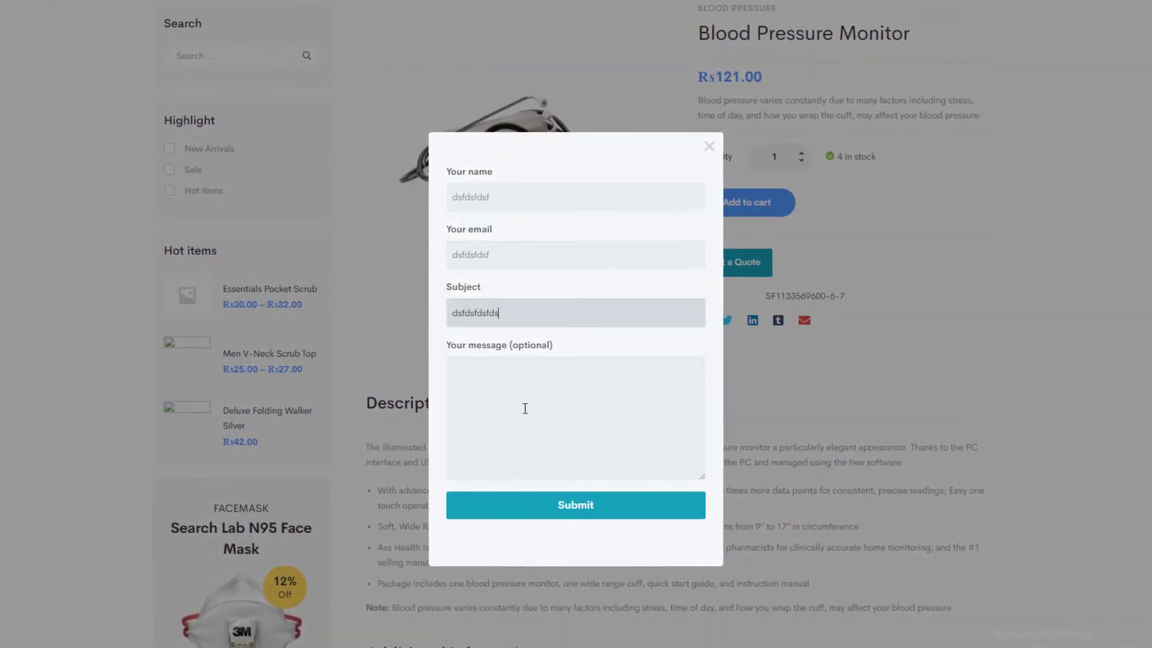
Replace the placeholder email in the quote form with the customer's saved email address.
key(Tab)
key(shift+Tab)
key(shift+Tab)
text(shari)
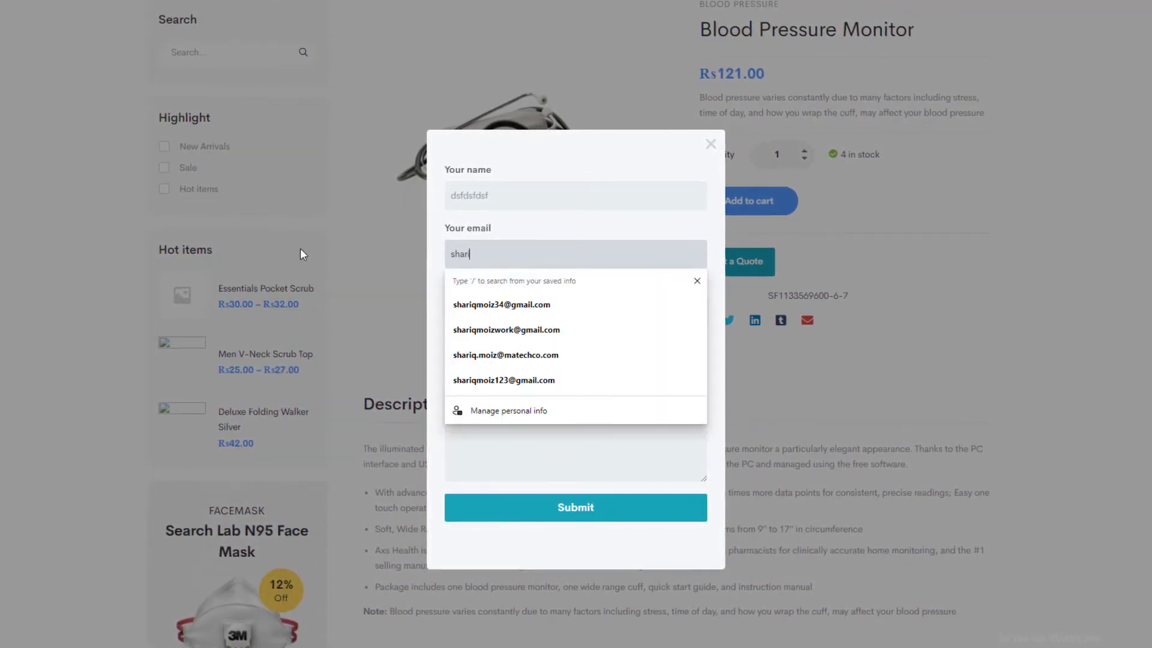
key(Down)
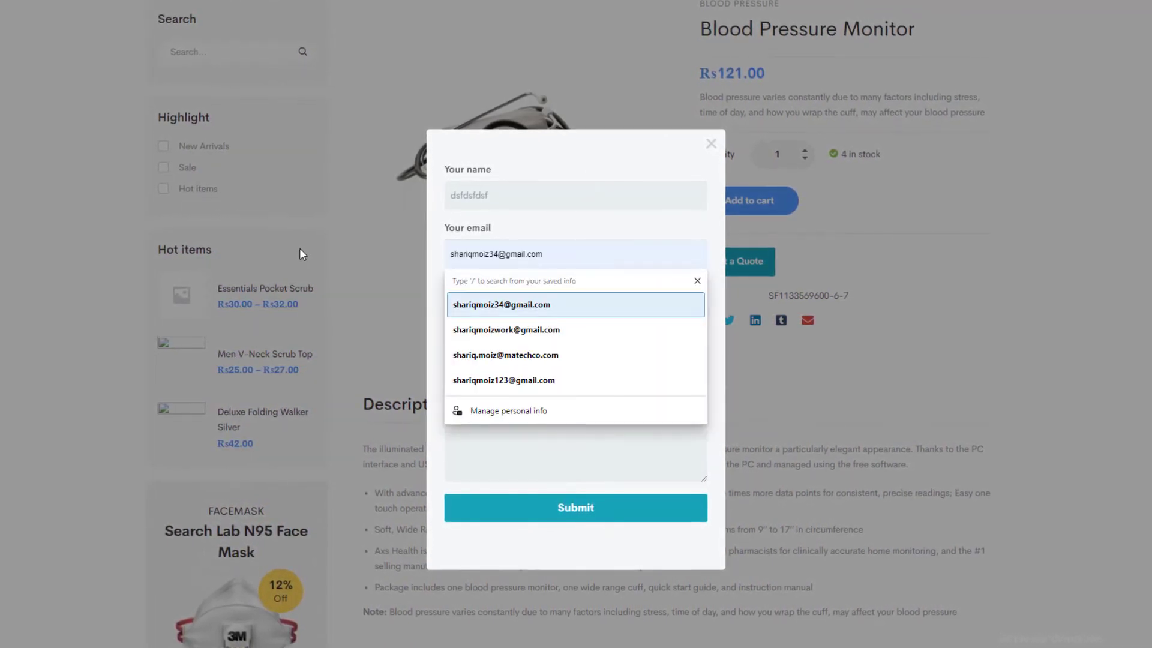
key(Return)
key(Tab)
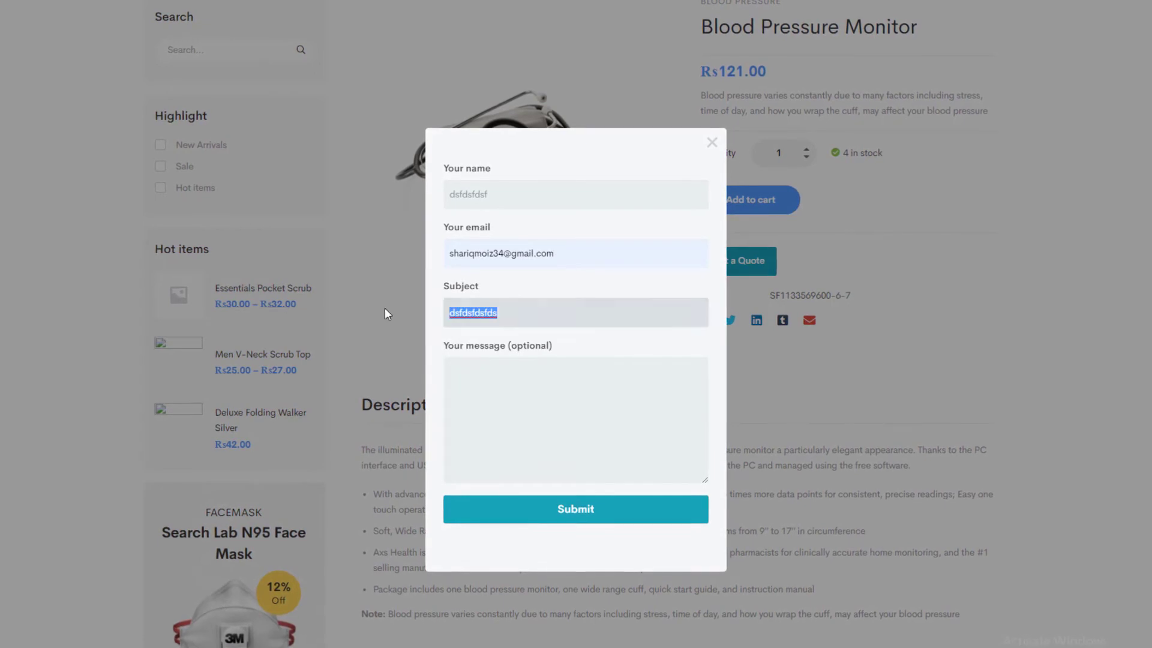
Set the subject to "question", enter the message "dfgdfgdfgdf" and submit the quote form.
text(question)
key(Tab)
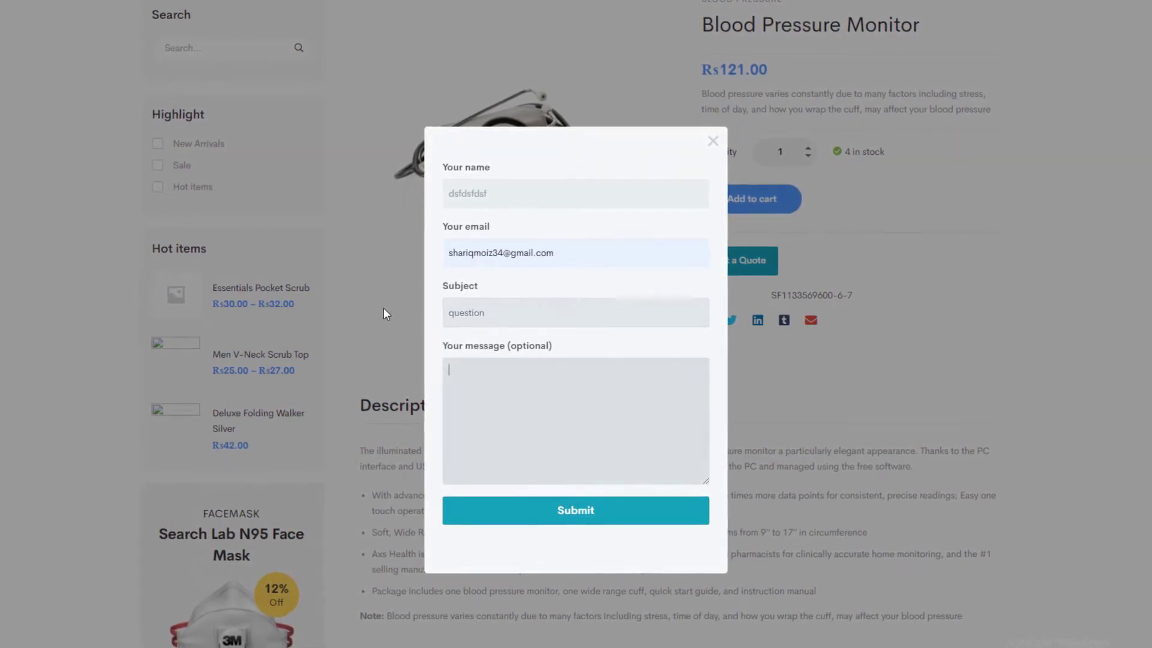
text(dfgdfgdfgdf)
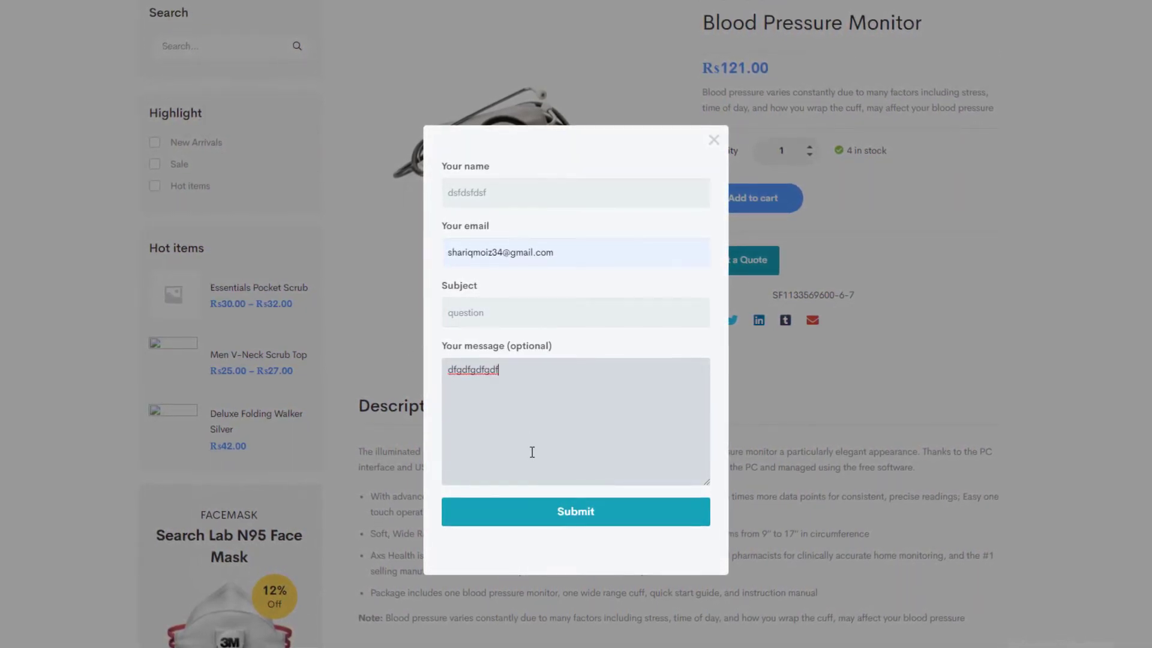
click(542, 517)
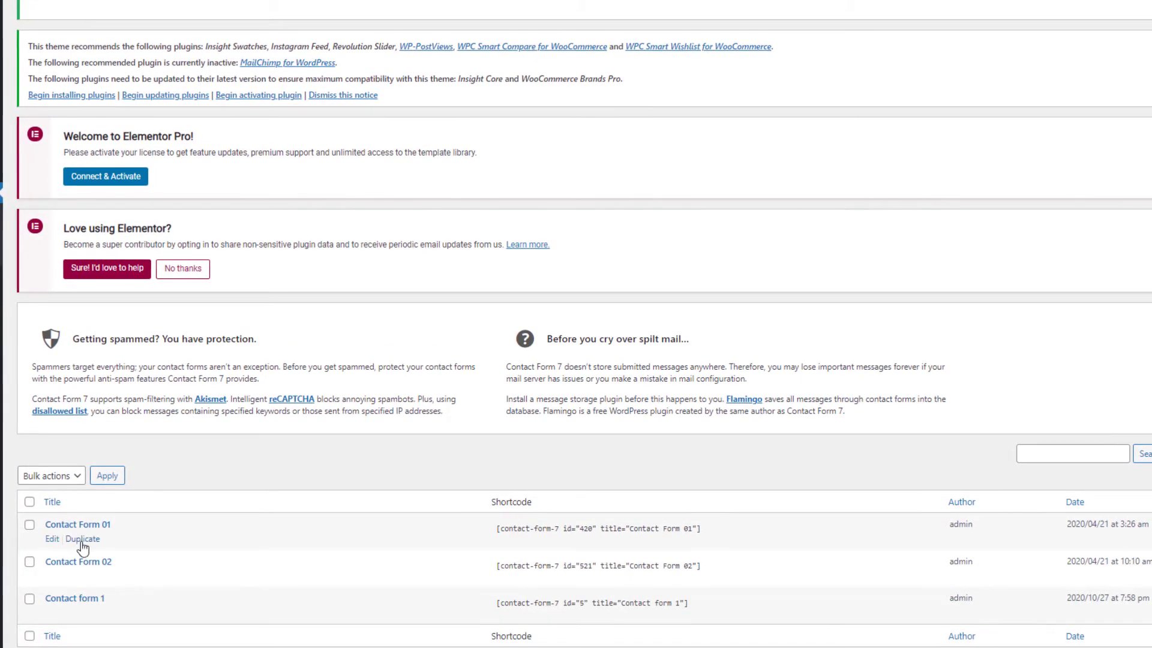
Open Contact Form 01 for editing from the Contact Forms list and show its mail template.
click(53, 539)
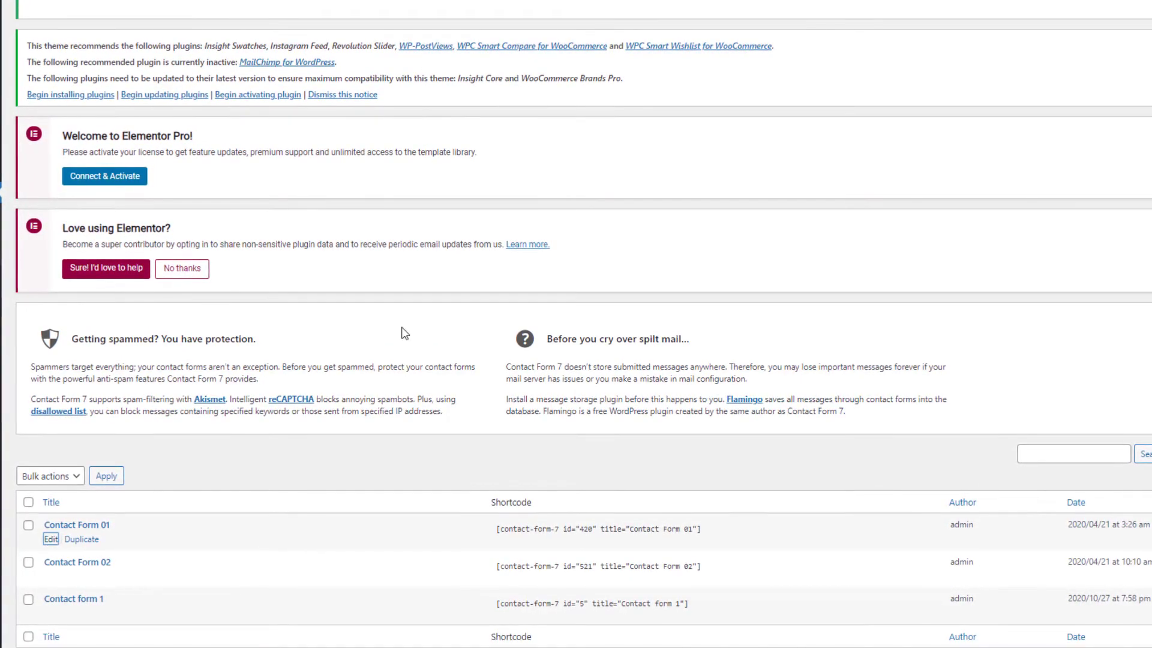
scroll(401, 334, down, 4)
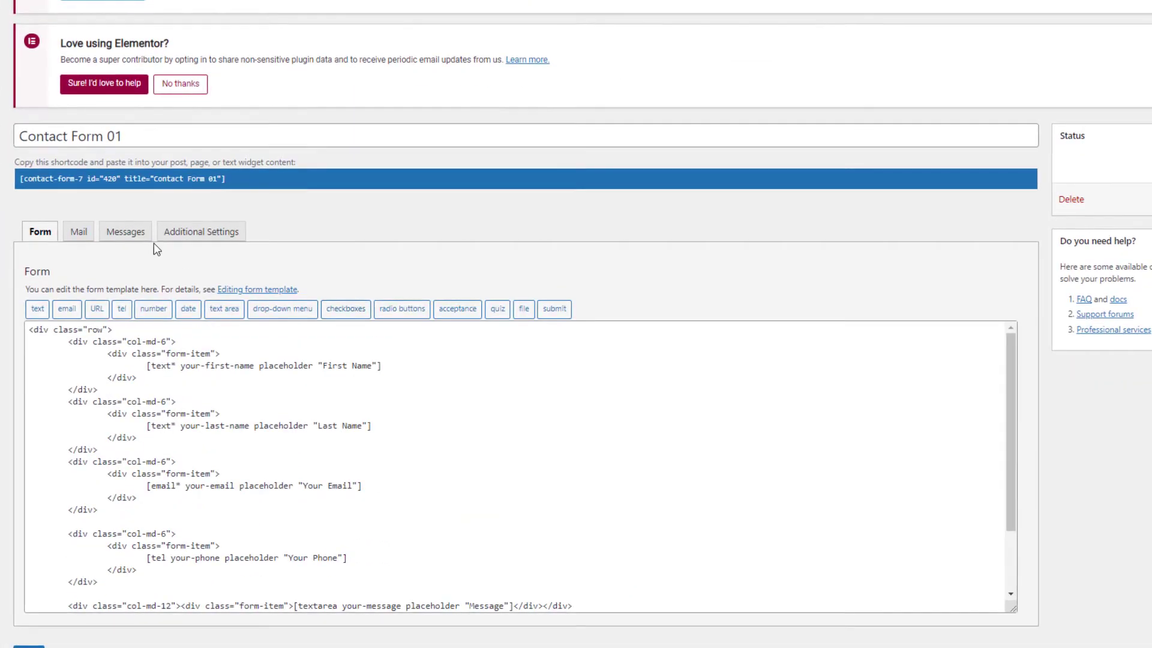
click(77, 232)
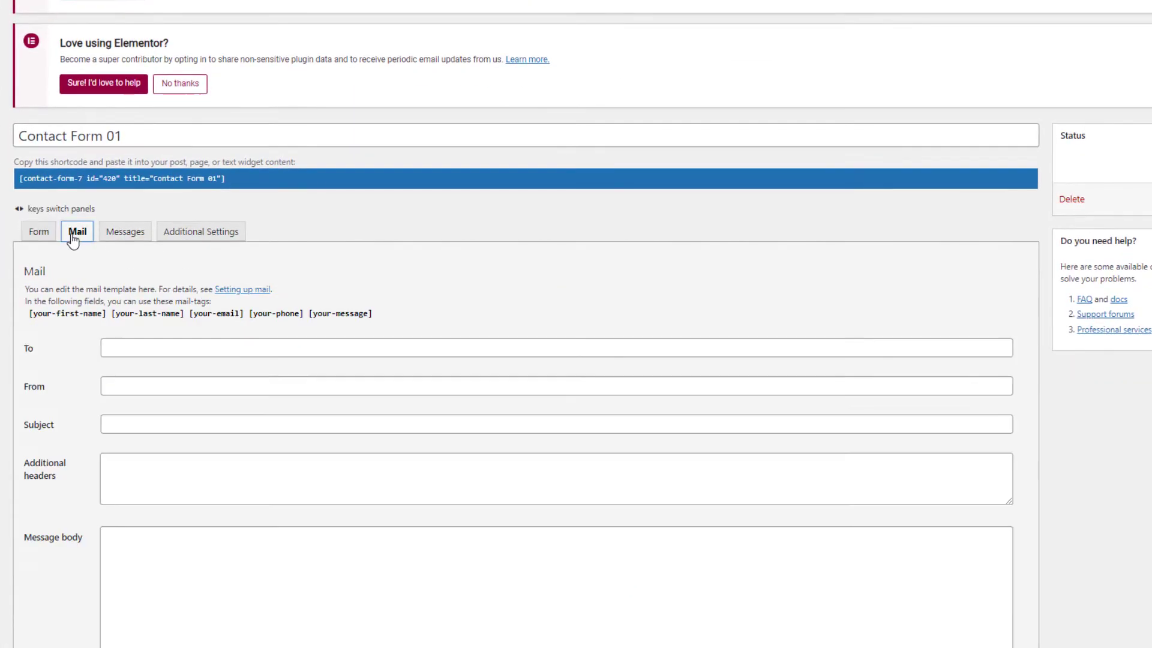
Copy the first name, last name, email, phone and message mail-tags into the message body of Contact Form 01.
click(142, 353)
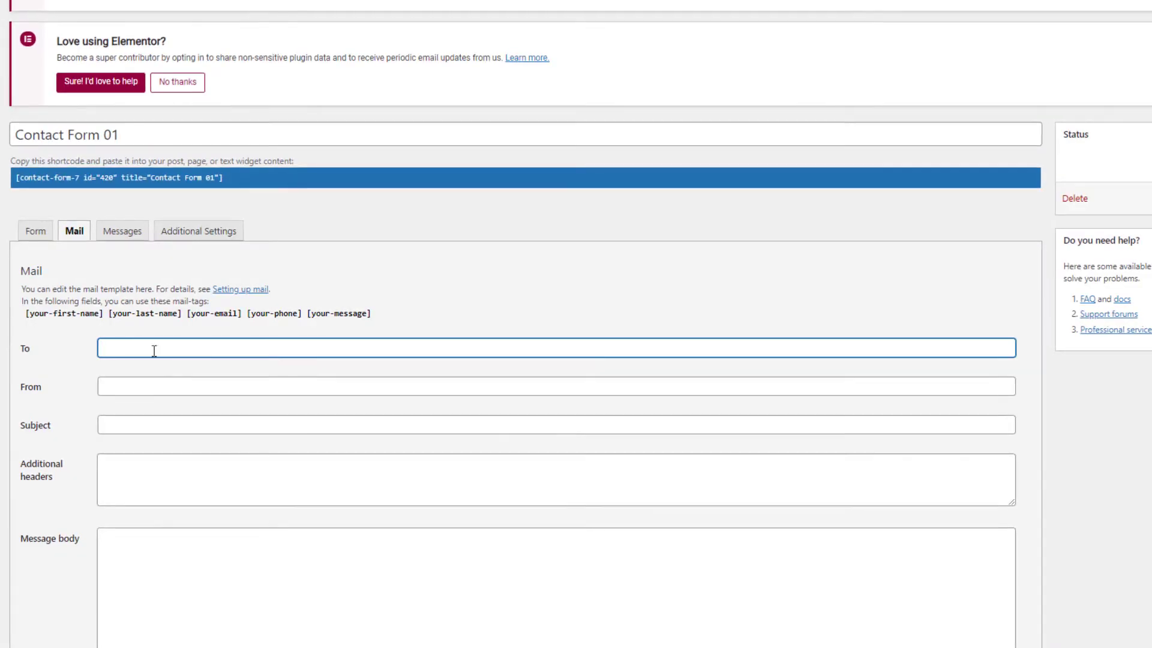
drag(24, 318, 407, 313)
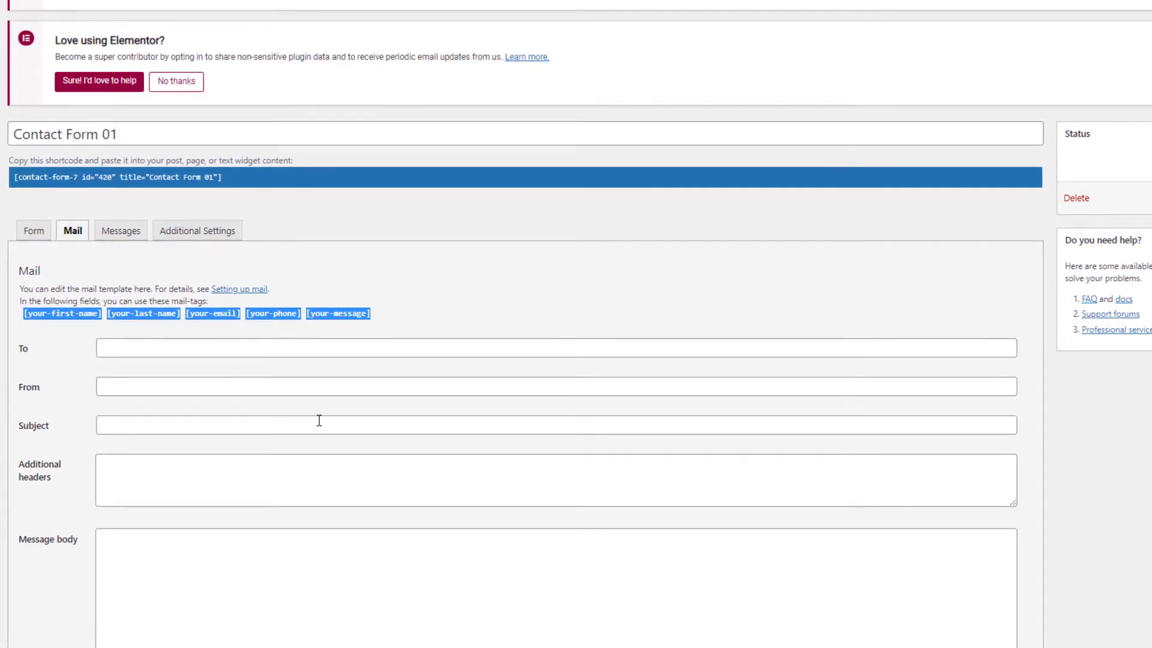
scroll(212, 336, down, 5)
click(212, 336)
text([your-first-name][your-last-name][your-email][your-phone][your-message])
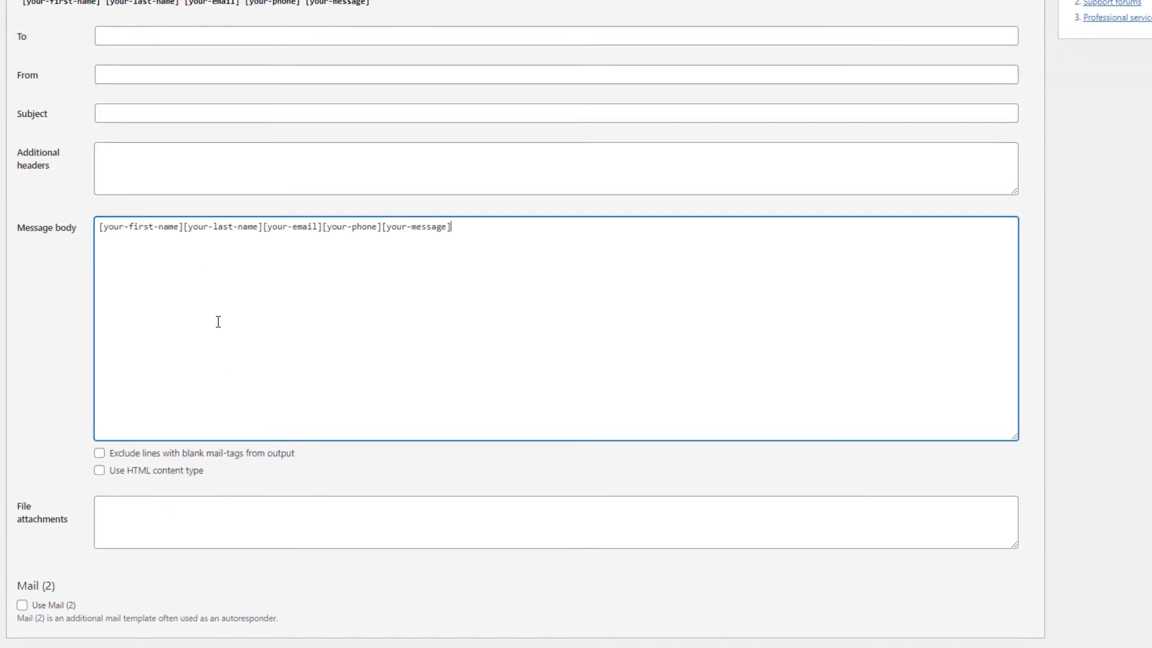
Examine the To, From and Subject fields in the mail template of Contact Form 01.
scroll(142, 216, up, 3)
click(146, 234)
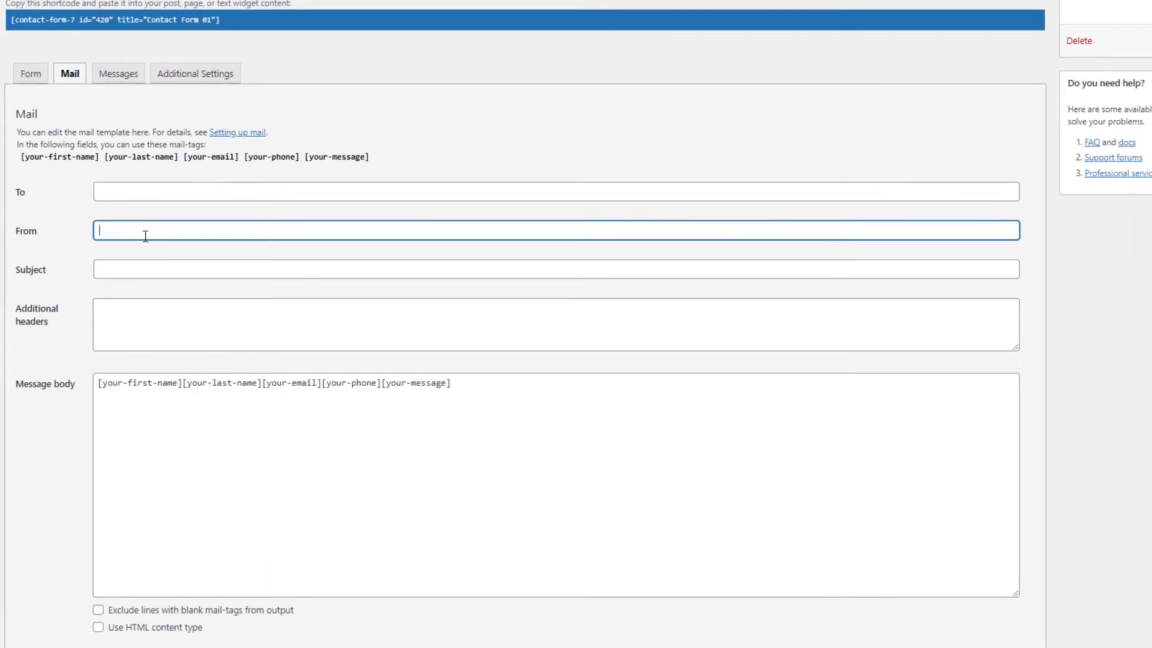
scroll(277, 298, down, 3)
scroll(277, 304, up, 10)
scroll(168, 278, down, 5)
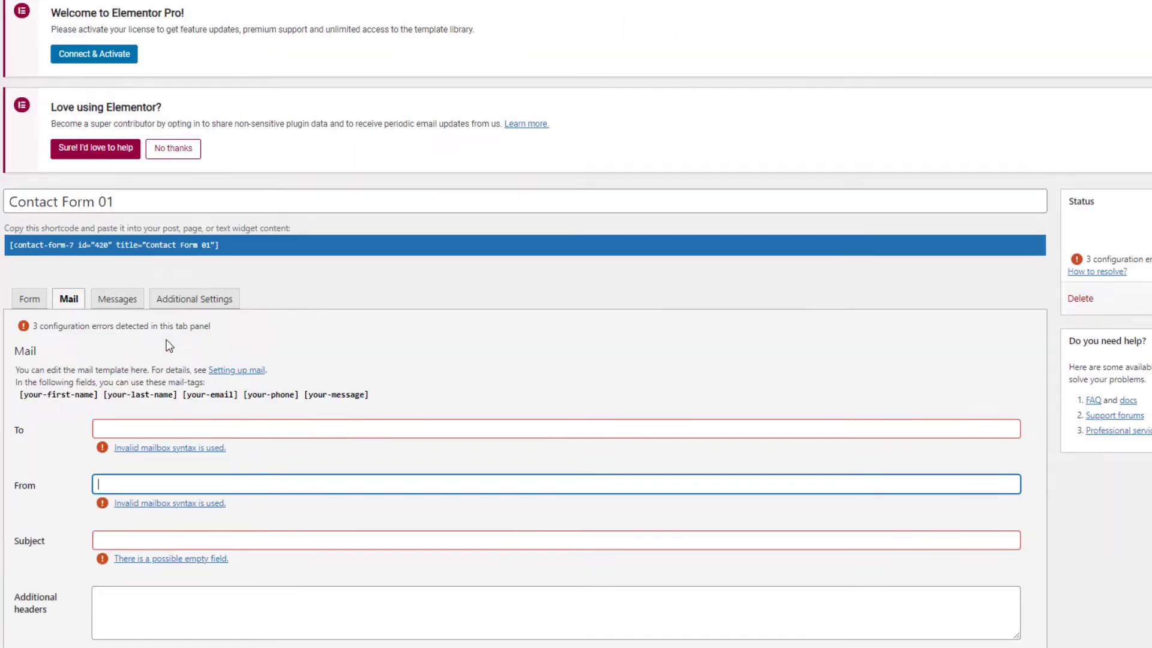
click(191, 320)
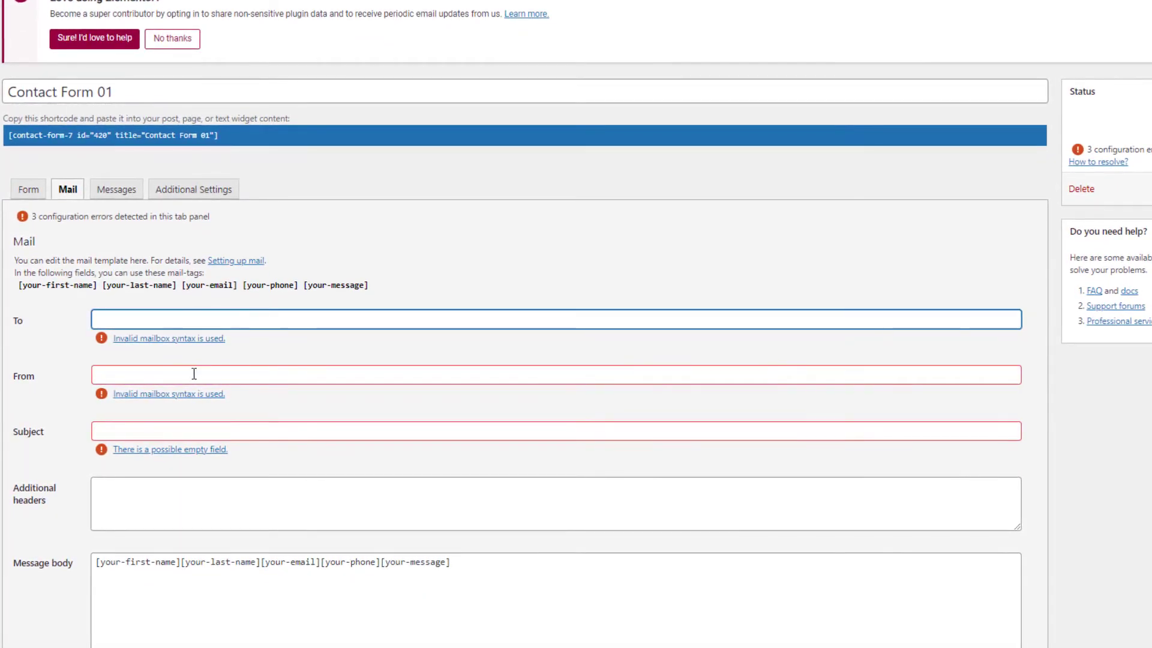
click(120, 373)
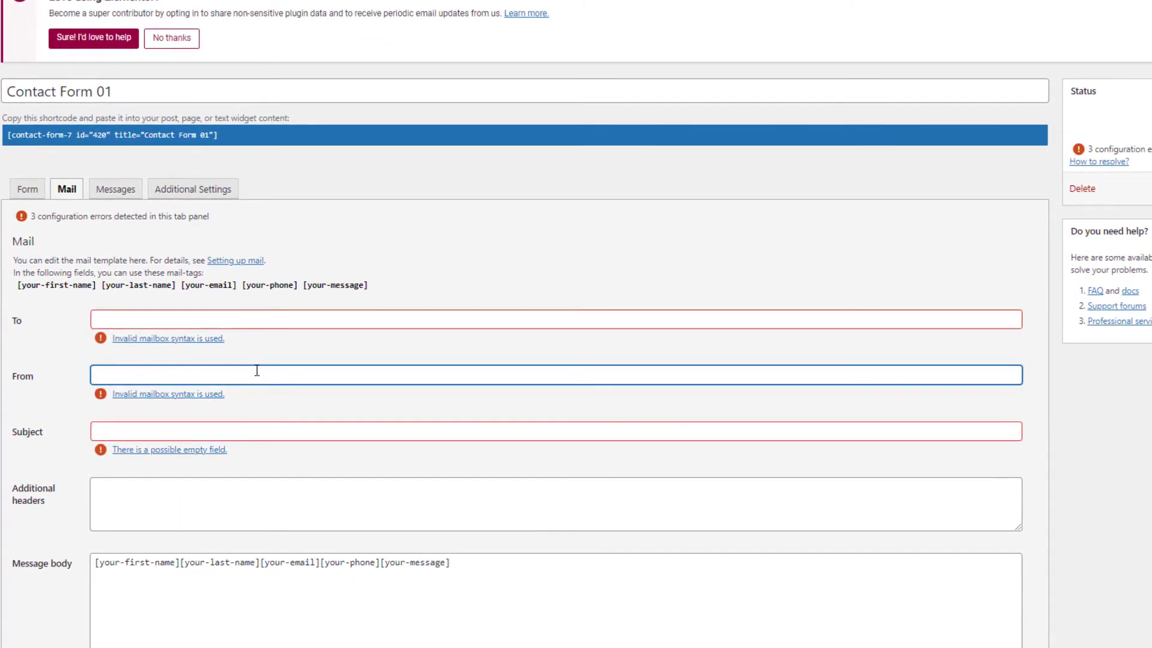
scroll(288, 424, down, 5)
scroll(290, 424, up, 10)
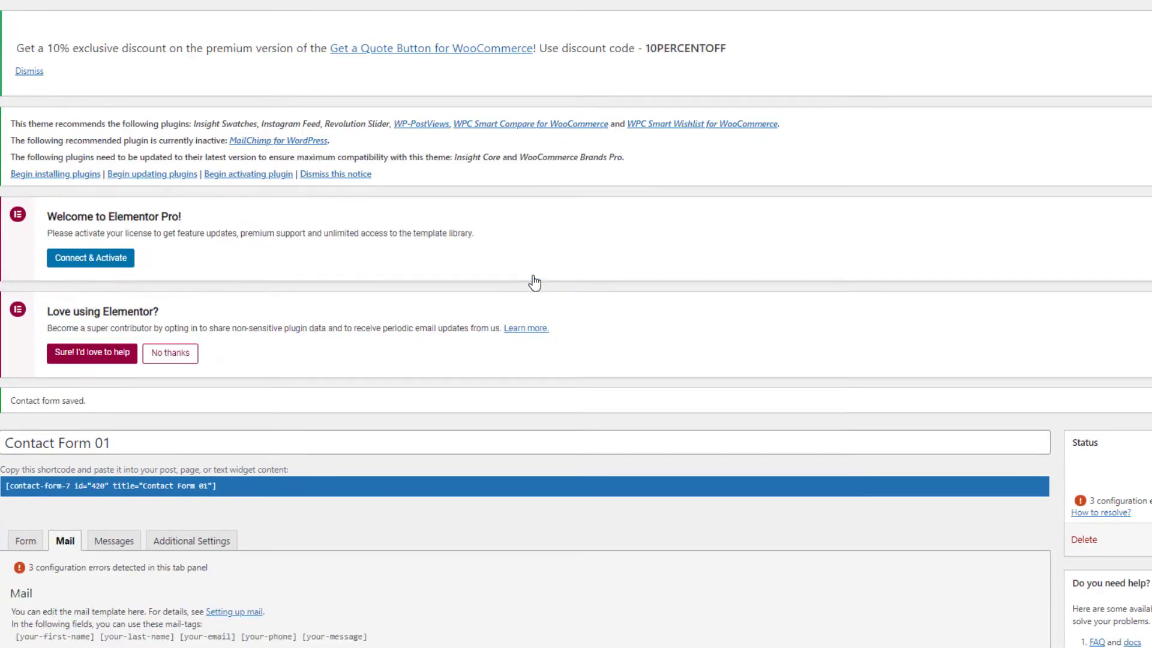
Go to the active plugins list and locate YITH WooCommerce Request A Quote Premium.
scroll(533, 283, down, 8)
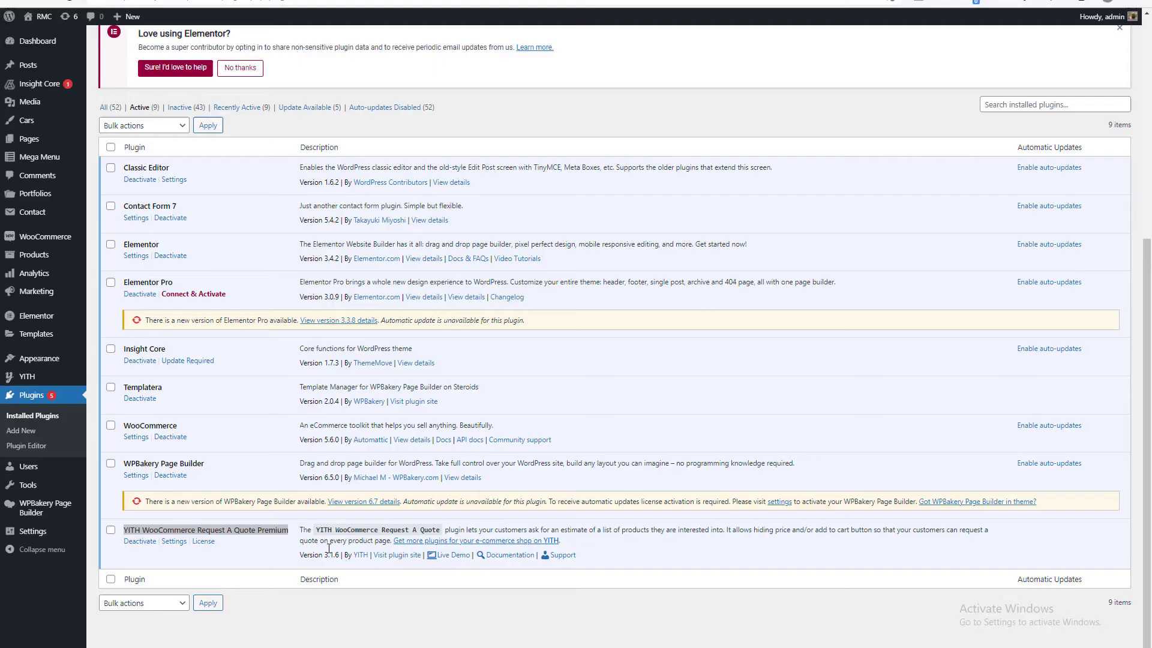
double_click(335, 613)
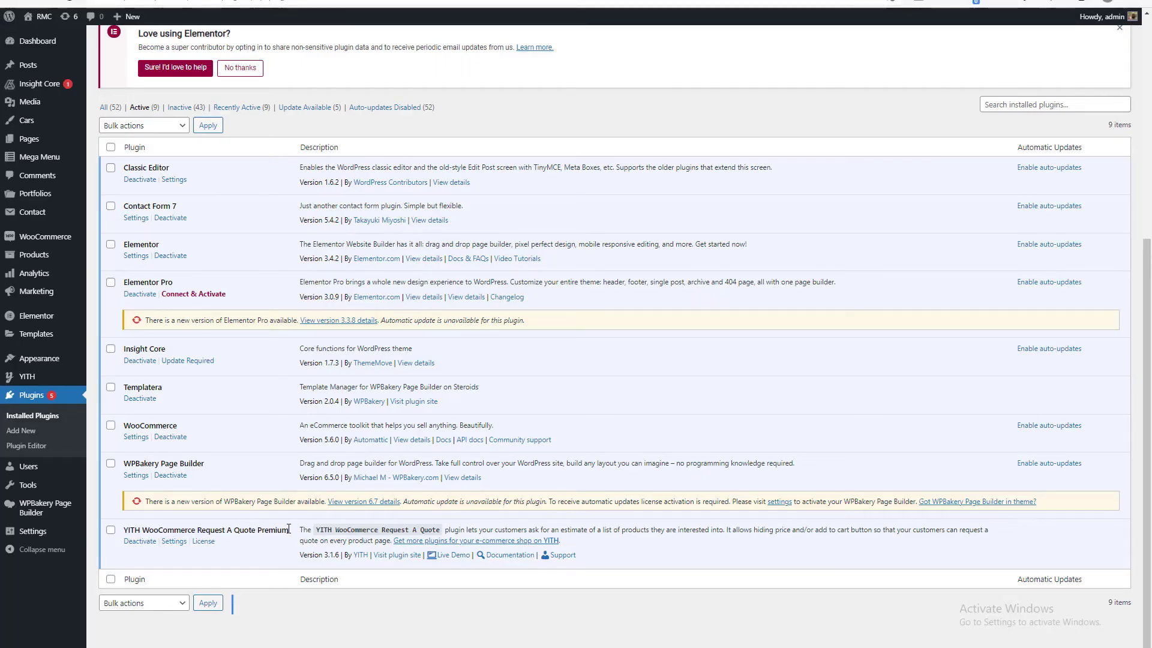
Open the settings of YITH WooCommerce Request A Quote Premium to show its quote requests list.
drag(290, 529, 161, 530)
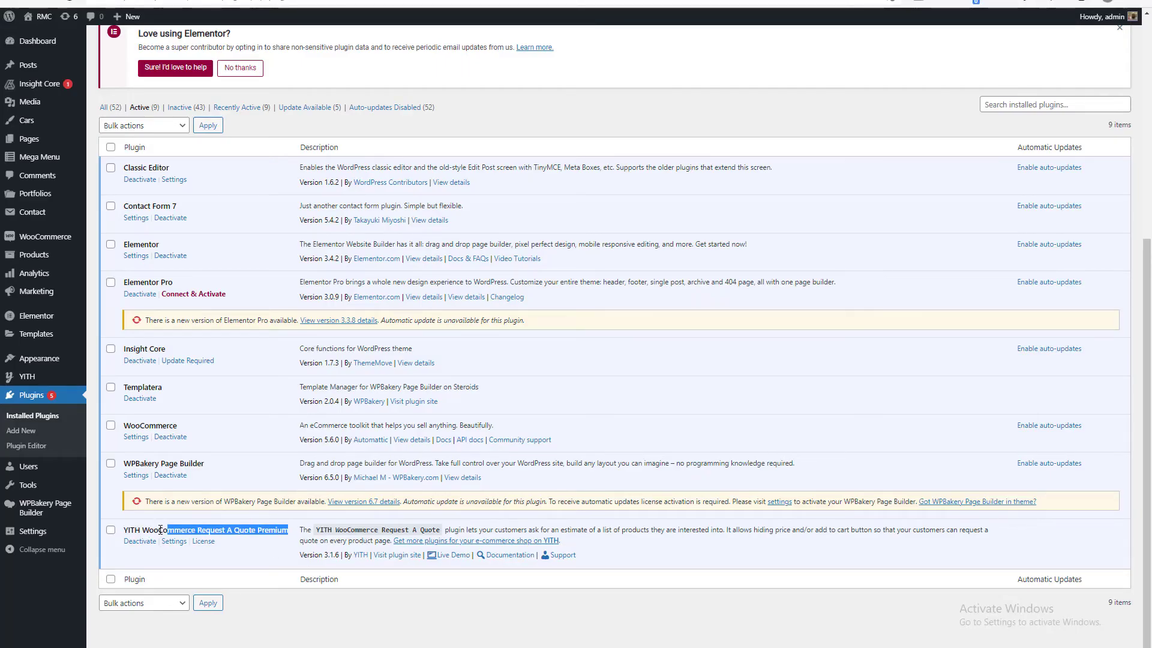
double_click(212, 530)
triple_click(213, 529)
click(173, 541)
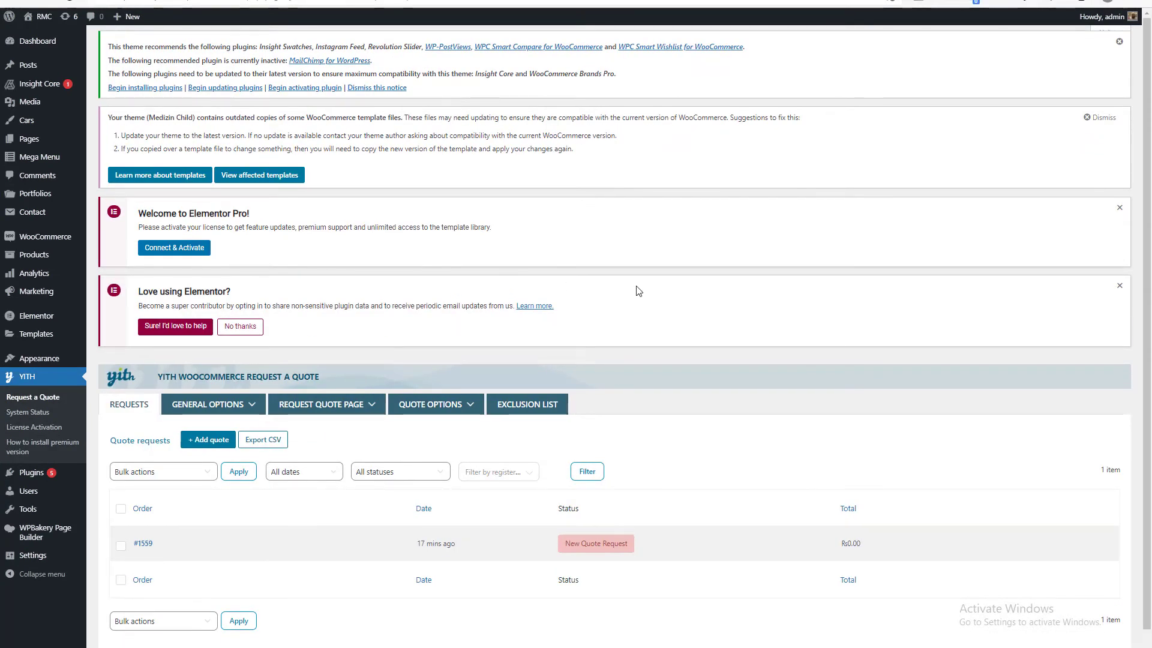
scroll(635, 332, down, 1)
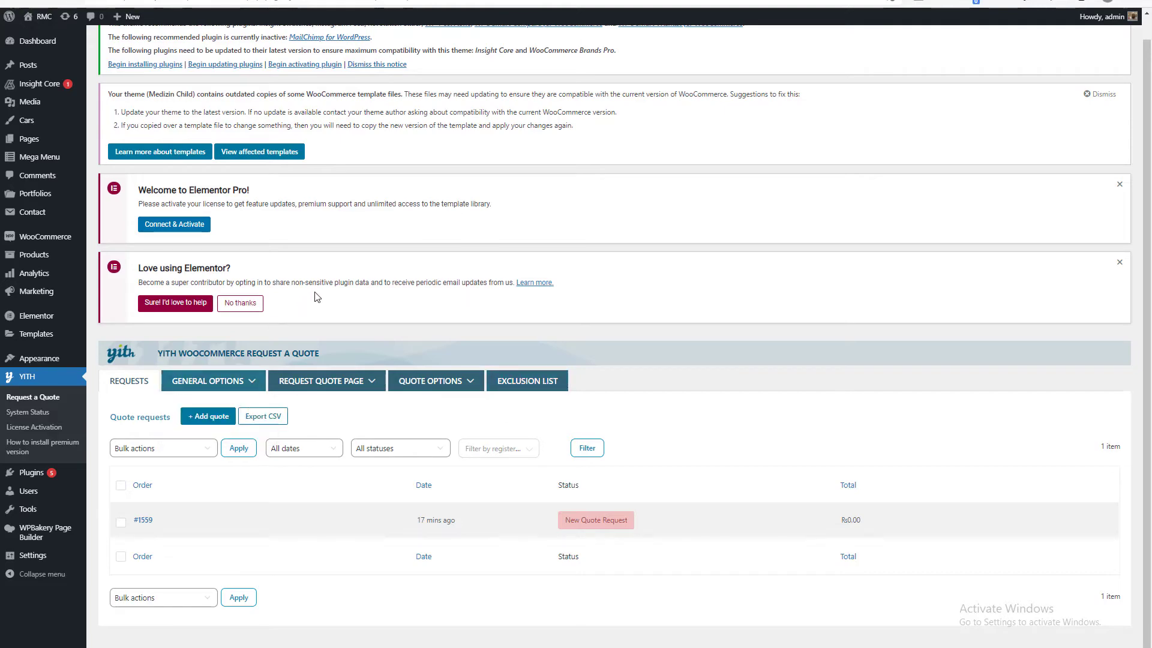
In the general options, set "Add to quote" in out of stock products to show in all products (also out of stock).
scroll(318, 293, down, 4)
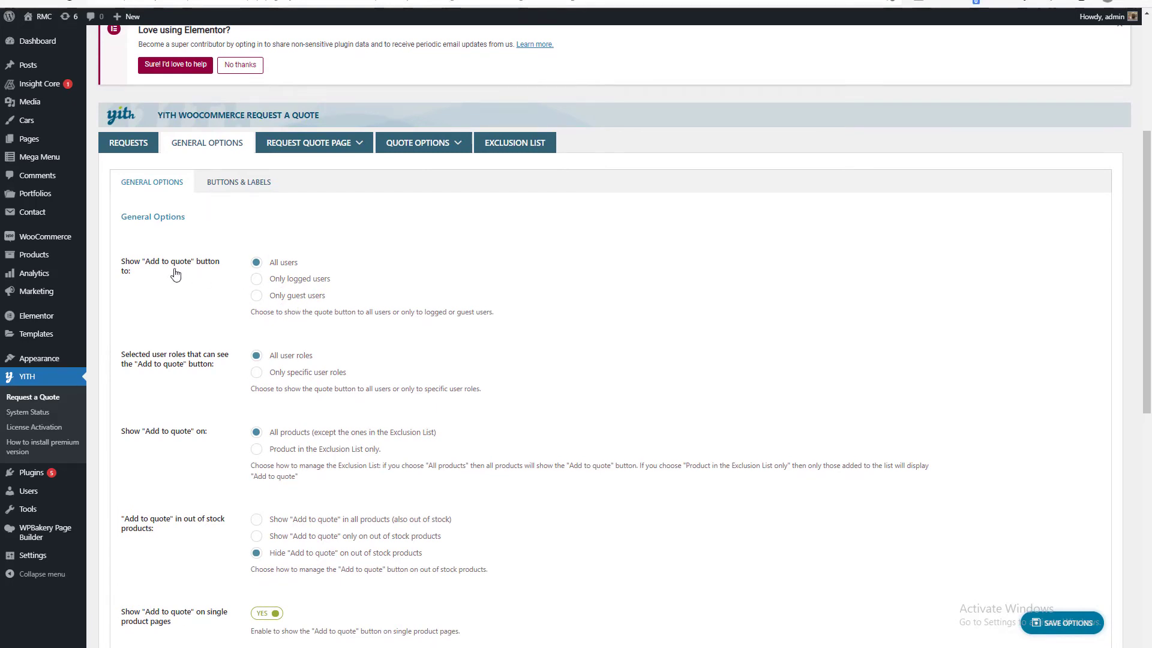
scroll(302, 311, down, 4)
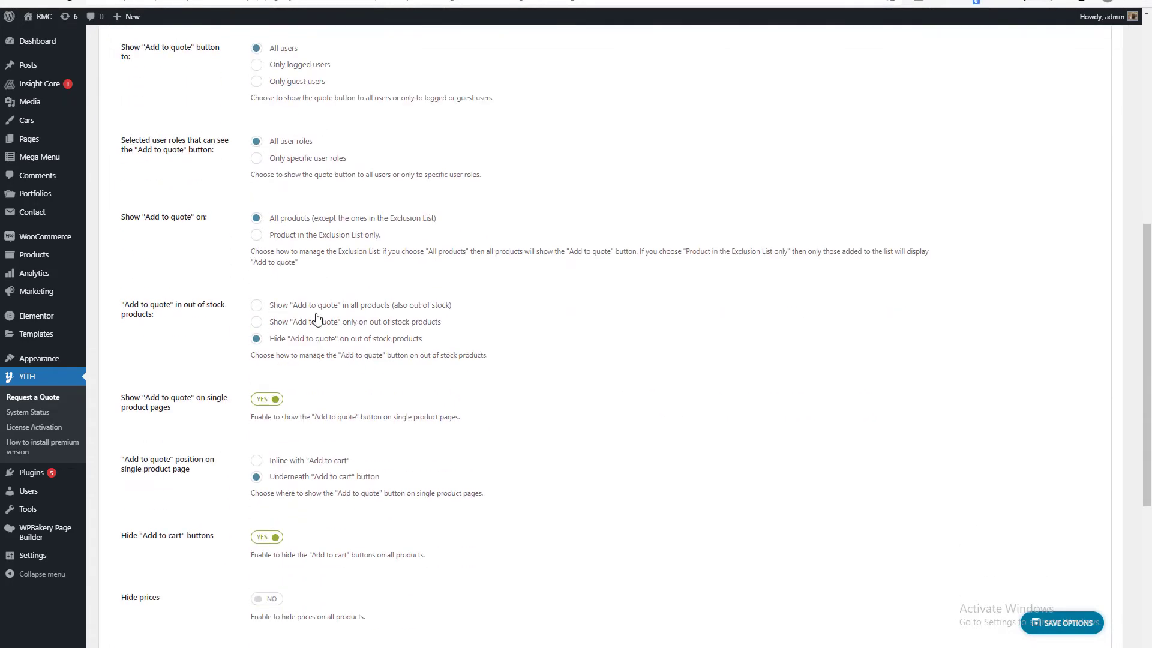
scroll(328, 197, up, 2)
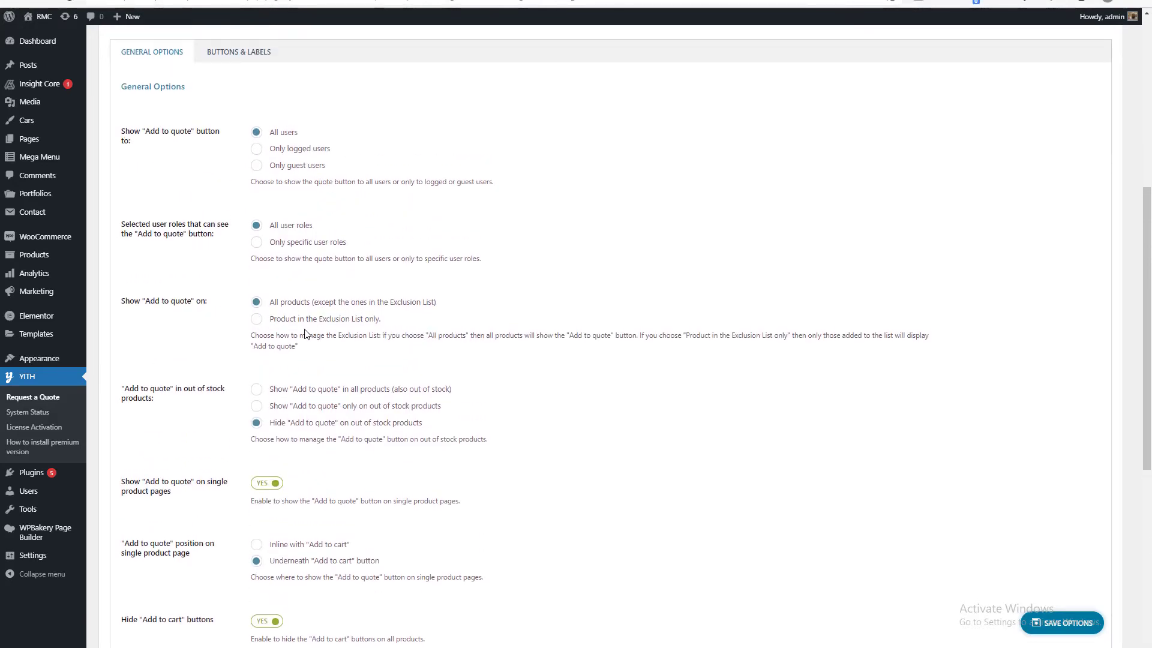
scroll(310, 220, down, 2)
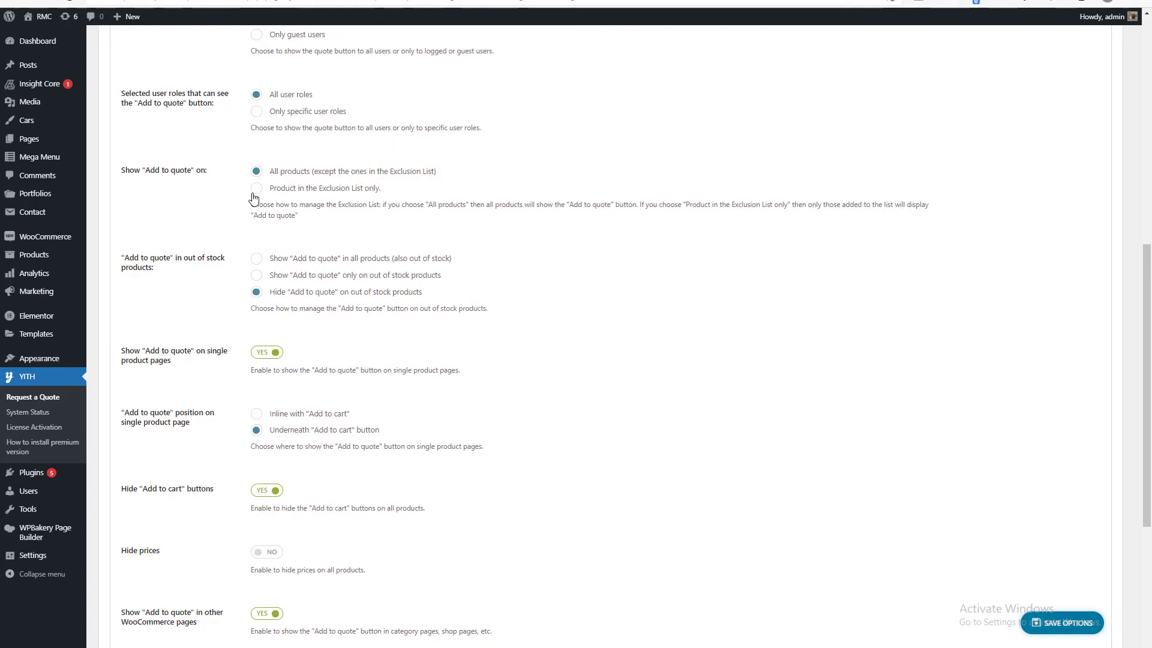
scroll(264, 240, up, 5)
scroll(275, 336, down, 4)
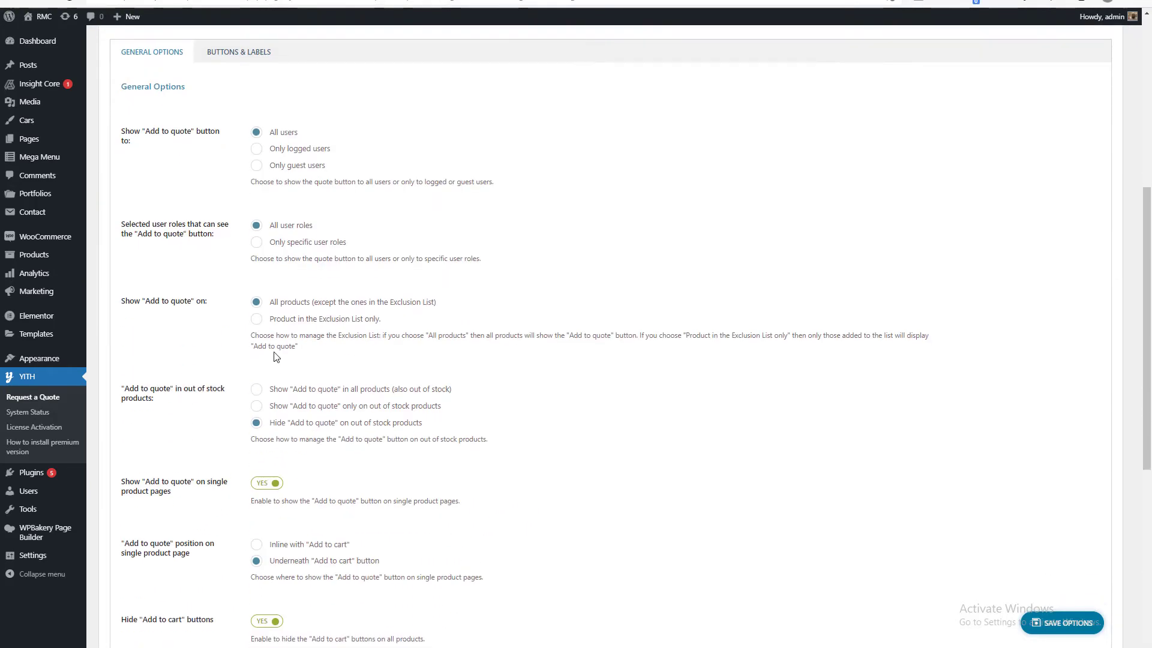
scroll(231, 357, down, 2)
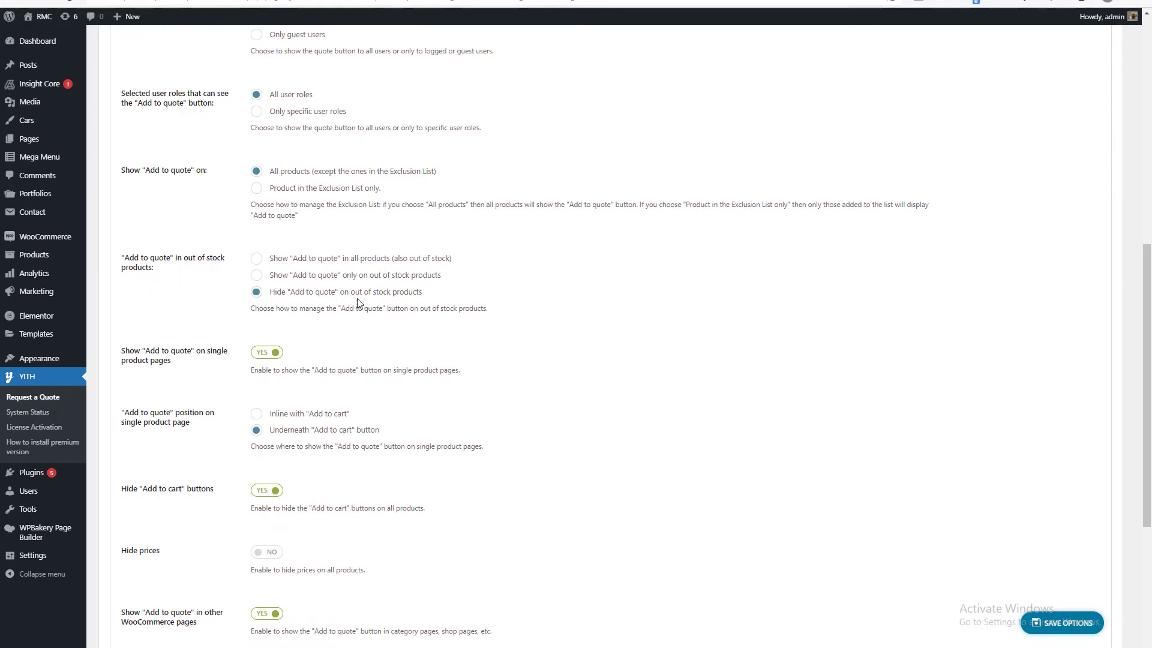
click(258, 260)
Review the remaining general options, including hidden cart buttons, hidden prices and checkout page display, and save the options.
scroll(208, 365, down, 2)
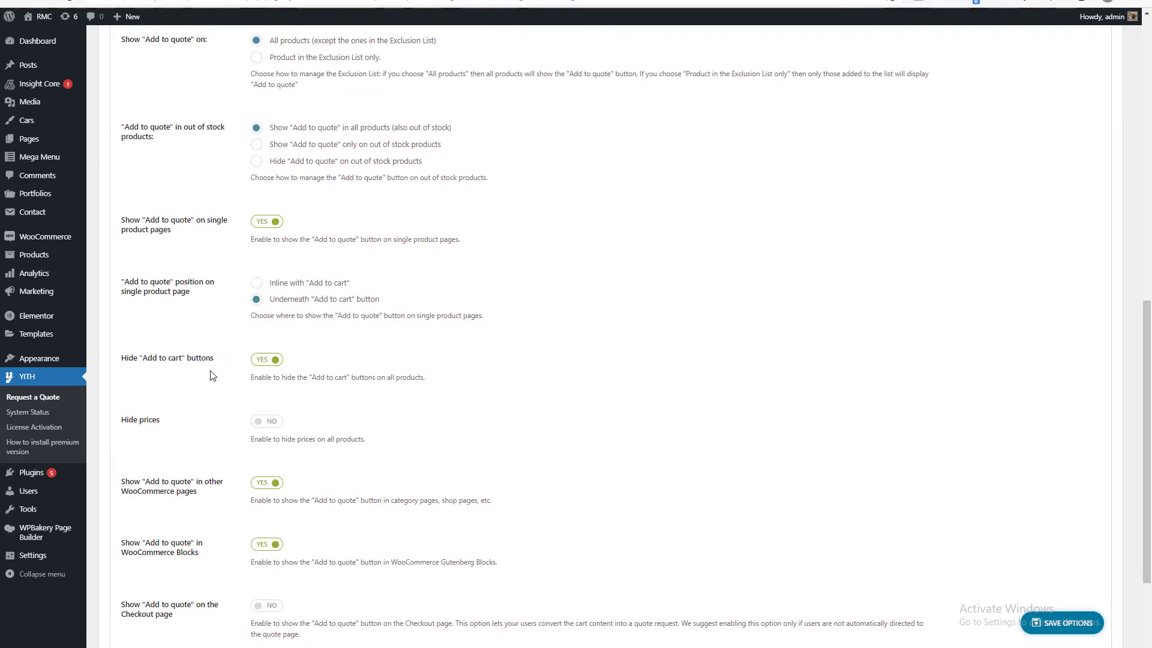
scroll(290, 370, down, 2)
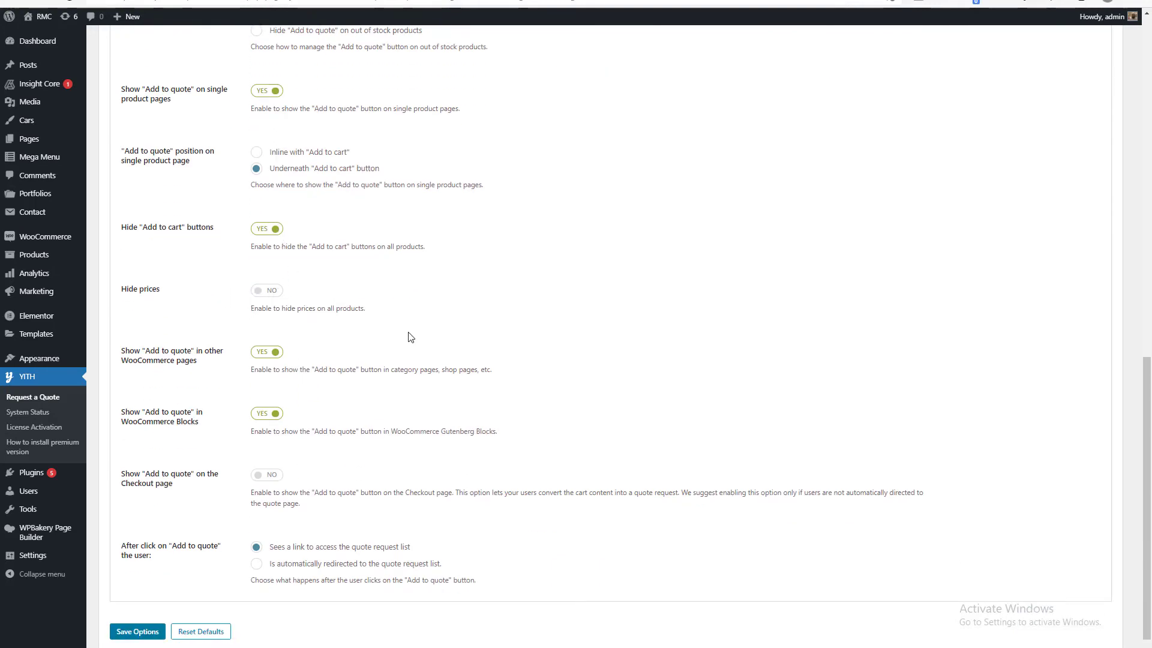
scroll(358, 338, down, 1)
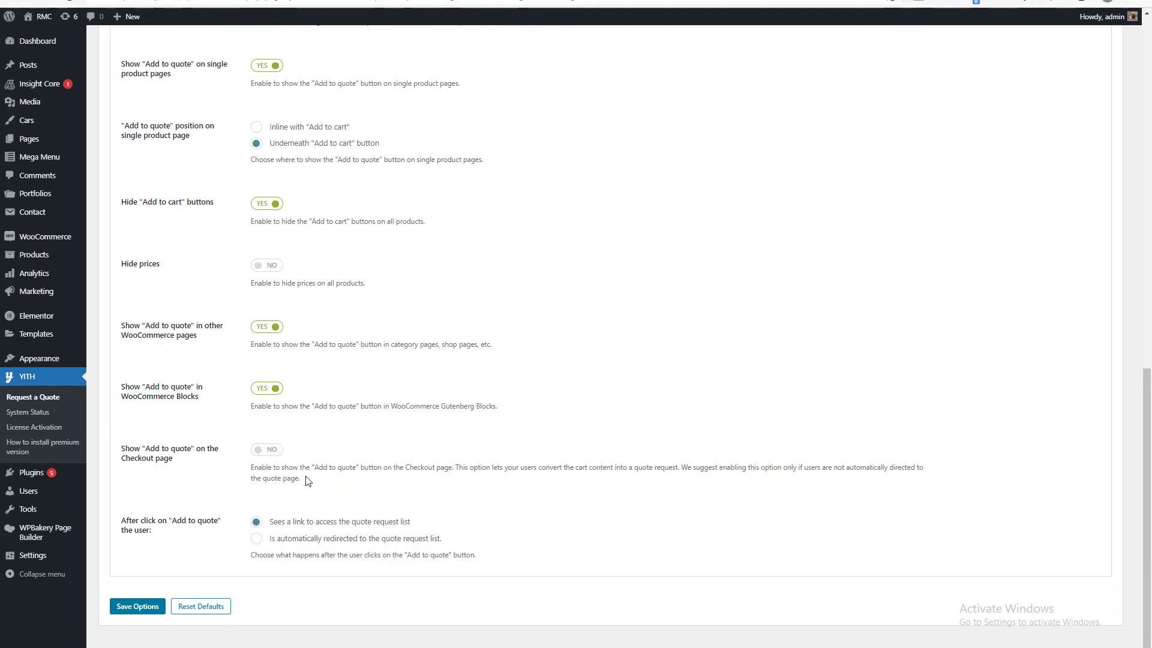
click(138, 607)
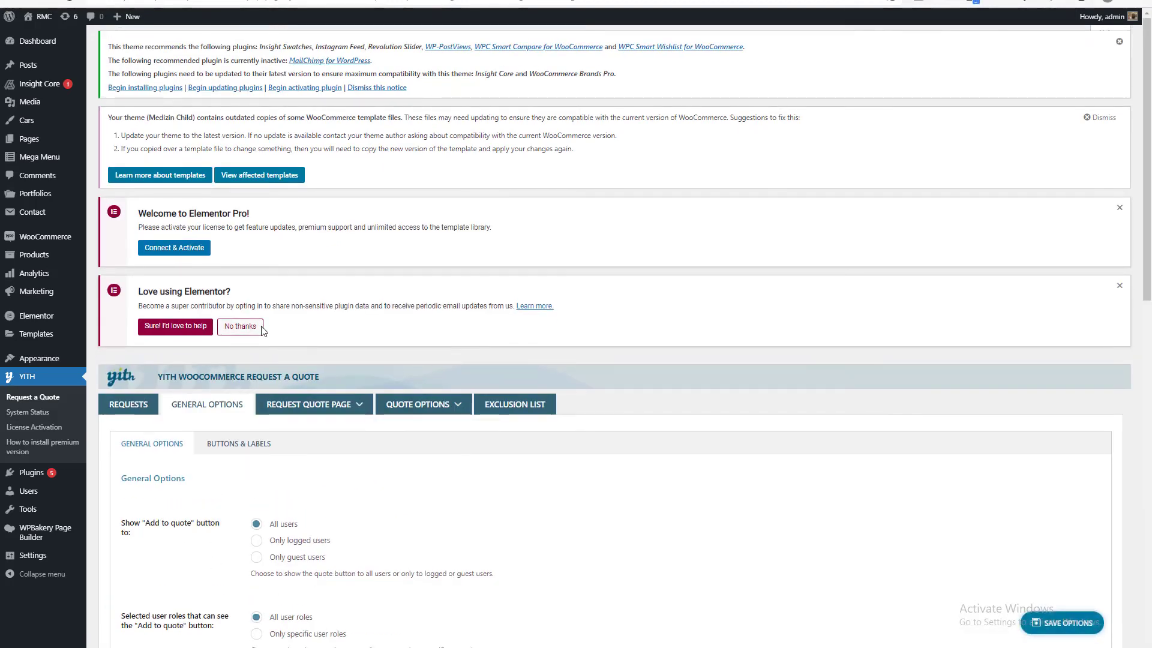
Examine the Buttons & Labels settings for the styles, colors and label texts of the quote buttons.
scroll(267, 325, down, 8)
scroll(240, 395, up, 8)
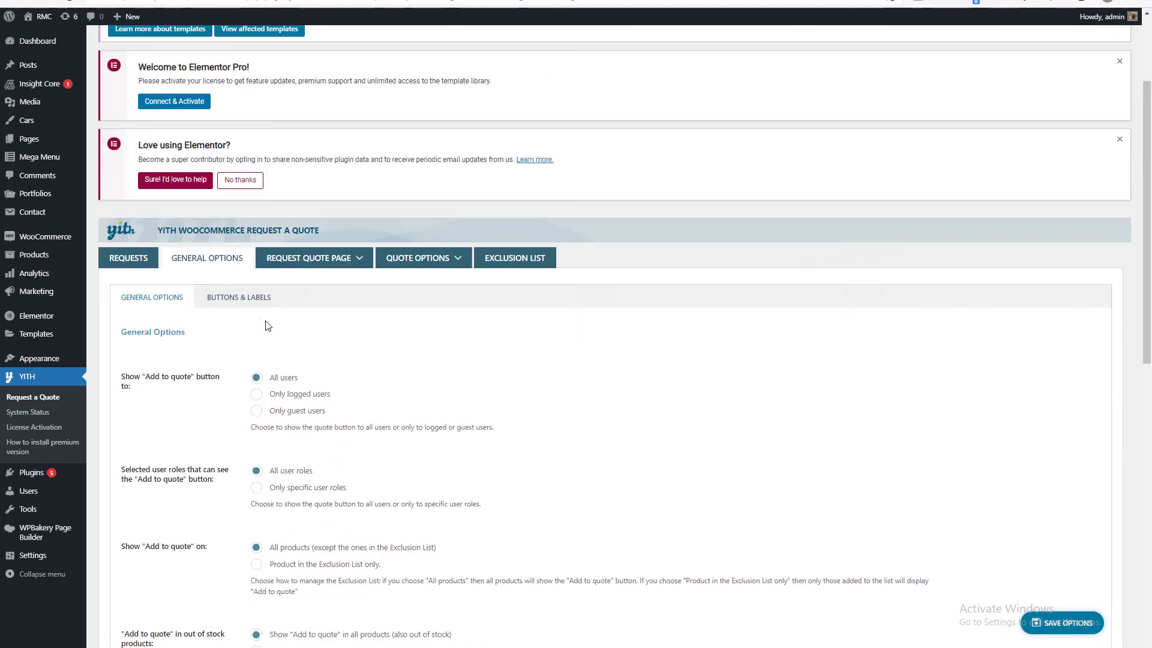
click(216, 443)
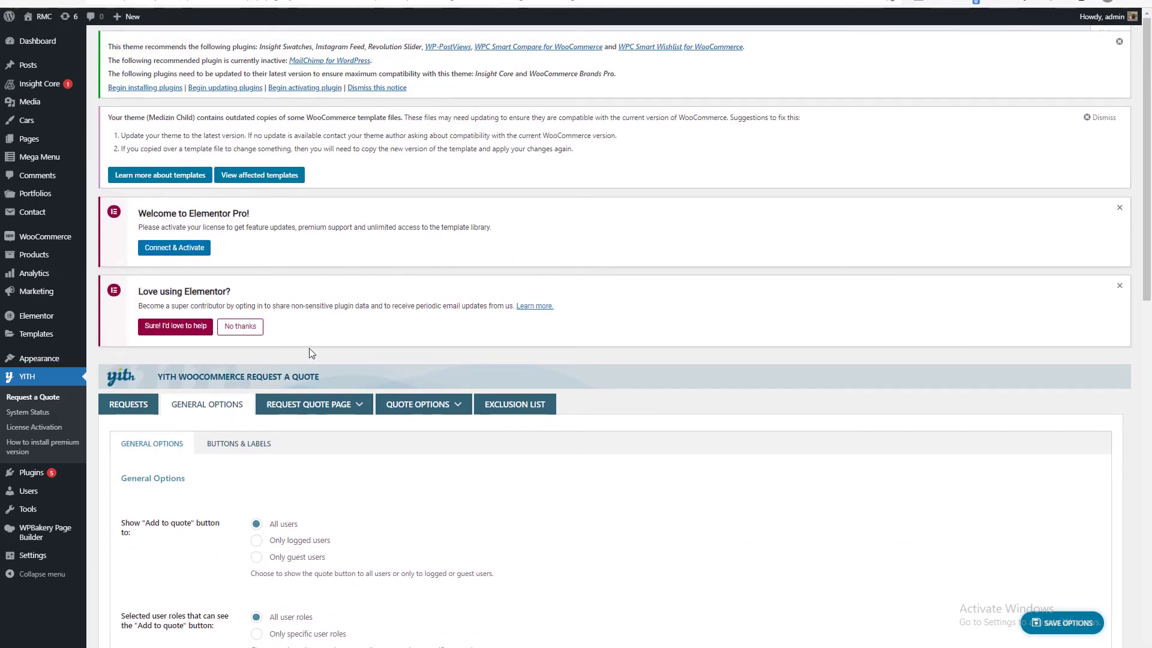
scroll(309, 350, down, 10)
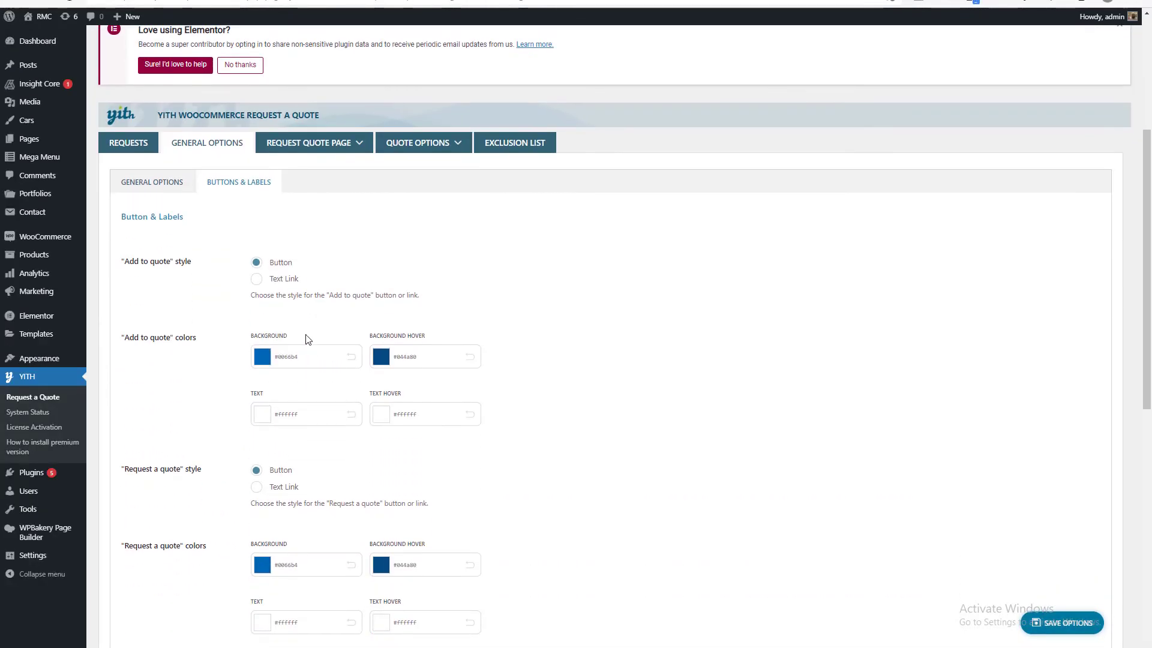
scroll(317, 395, down, 3)
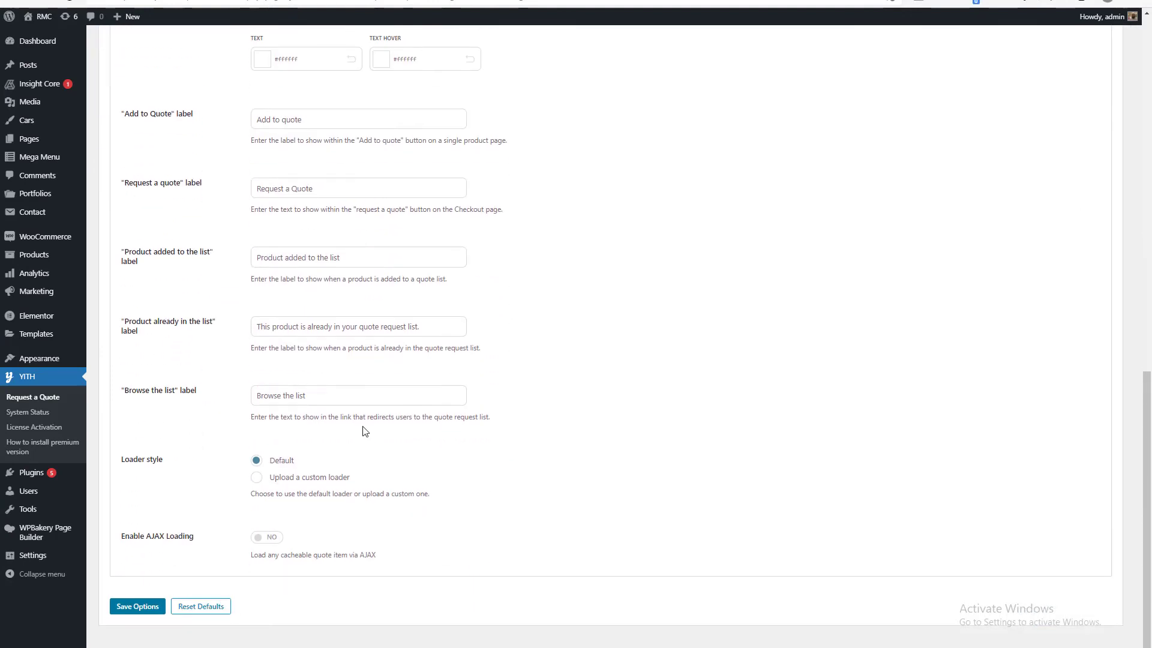
scroll(363, 431, up, 15)
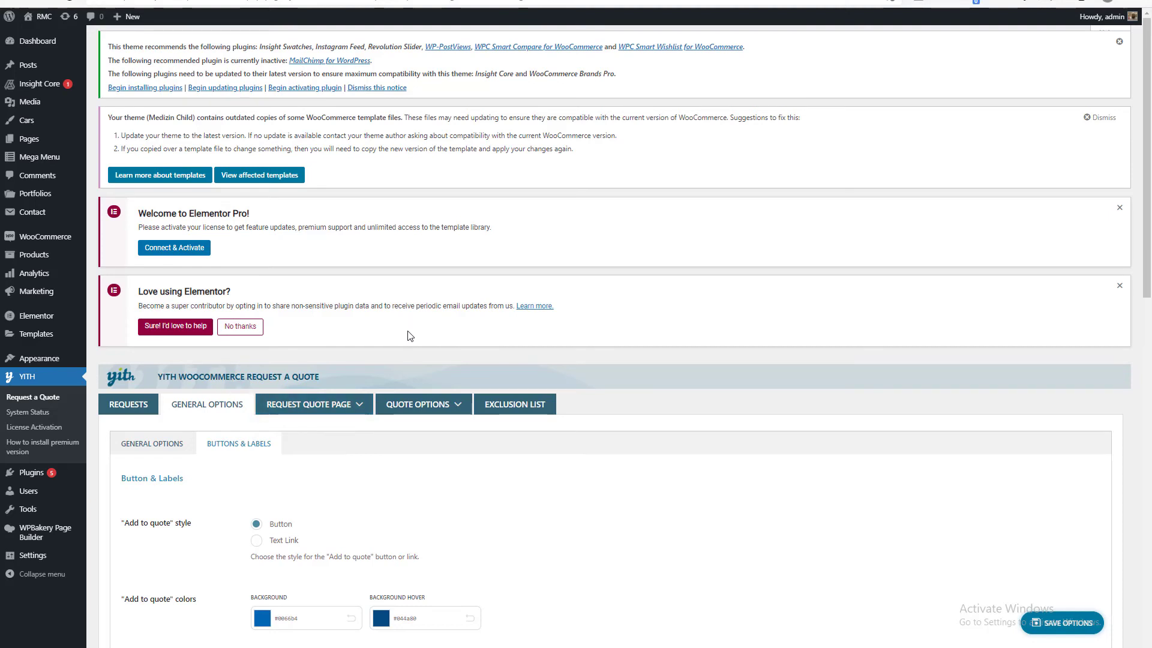
scroll(372, 395, down, 4)
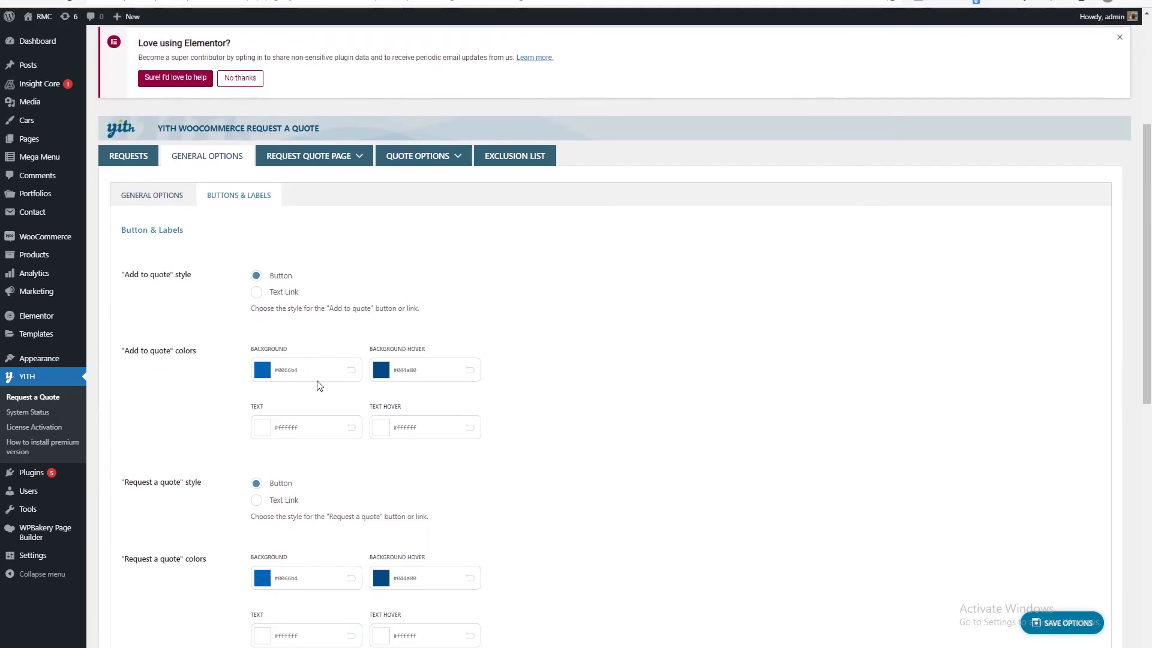
Examine the "Request quote" page options, including page layout, product table contents, button labels and what shows after sending a request.
mouse_move(314, 142)
click(302, 178)
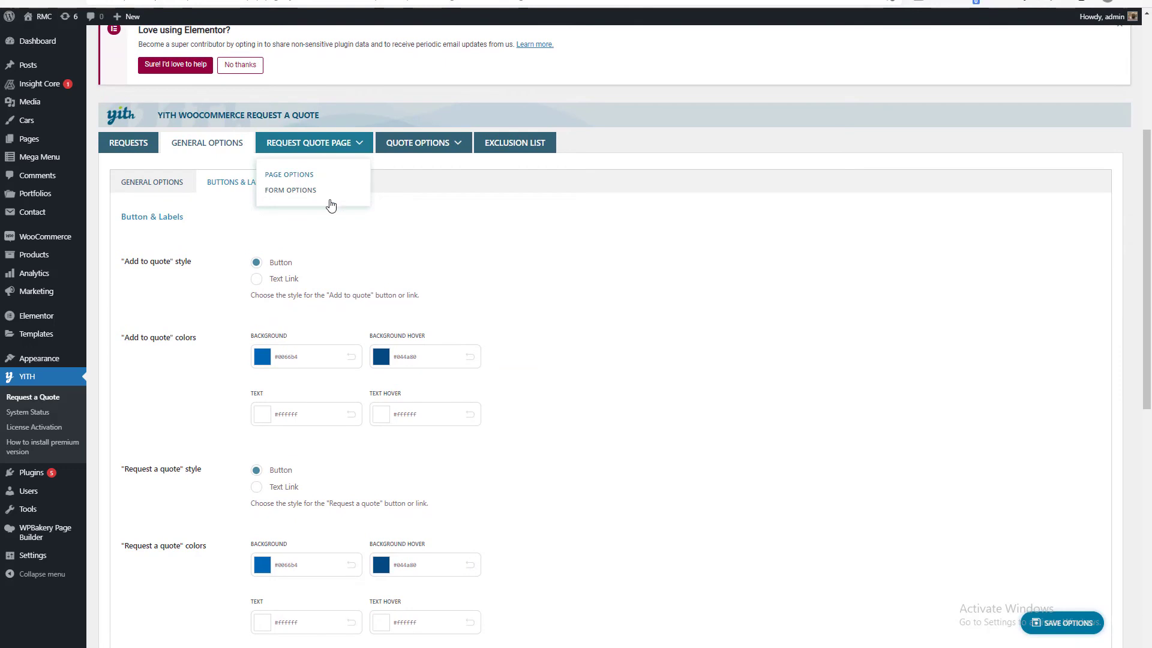
scroll(403, 278, down, 4)
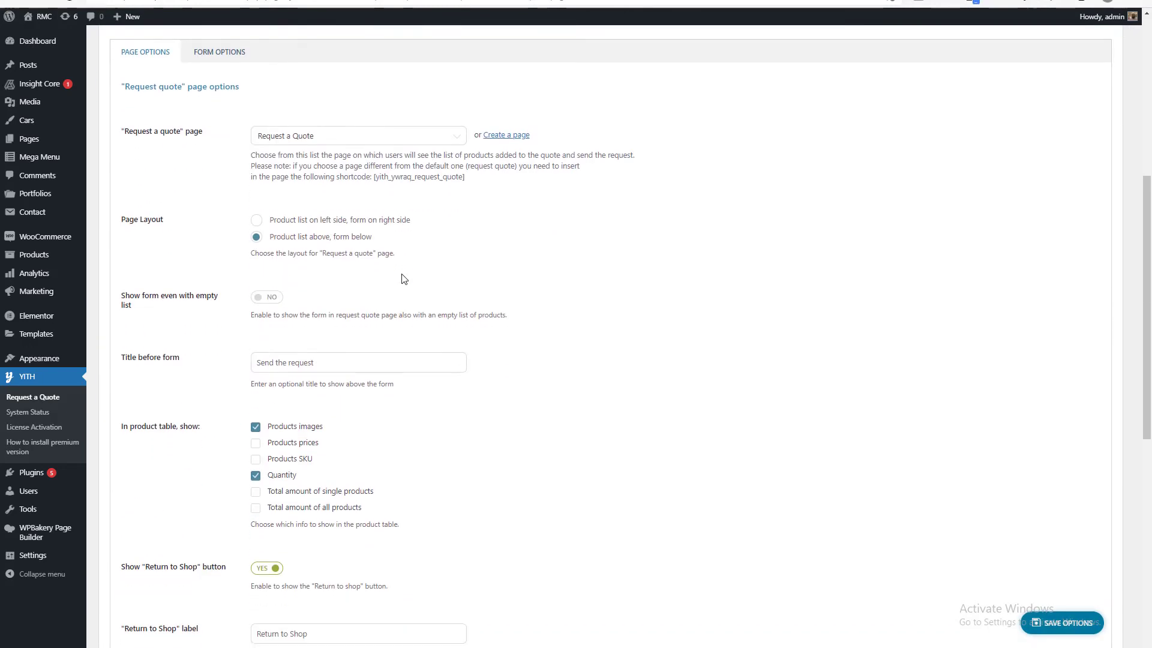
scroll(318, 339, down, 2)
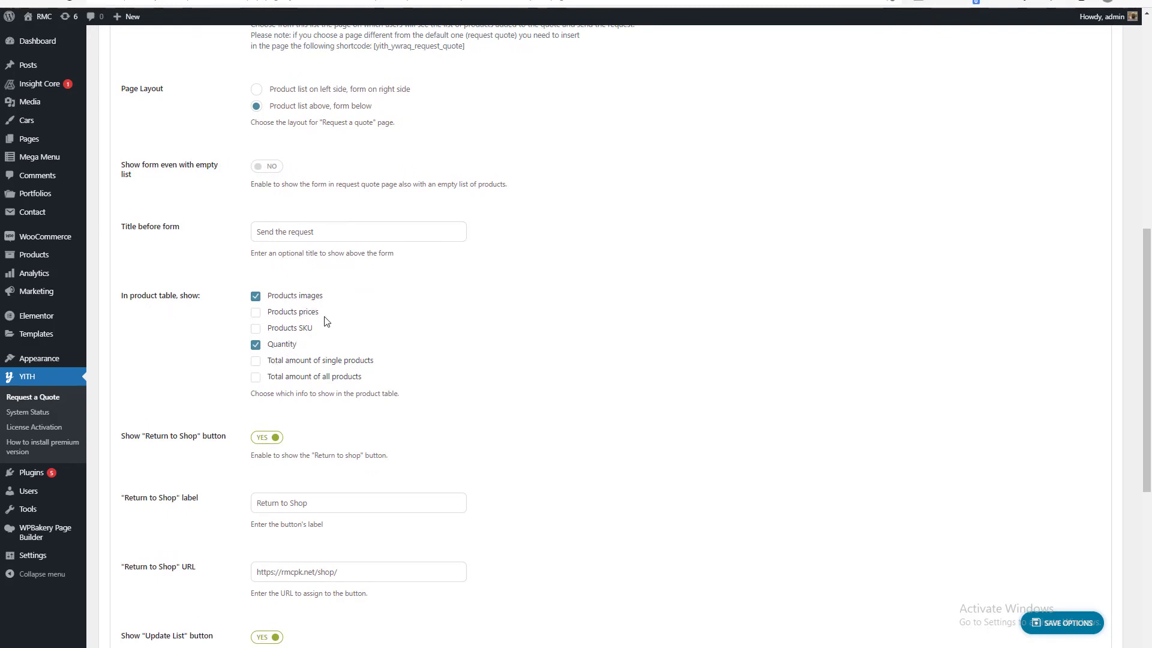
scroll(412, 354, down, 2)
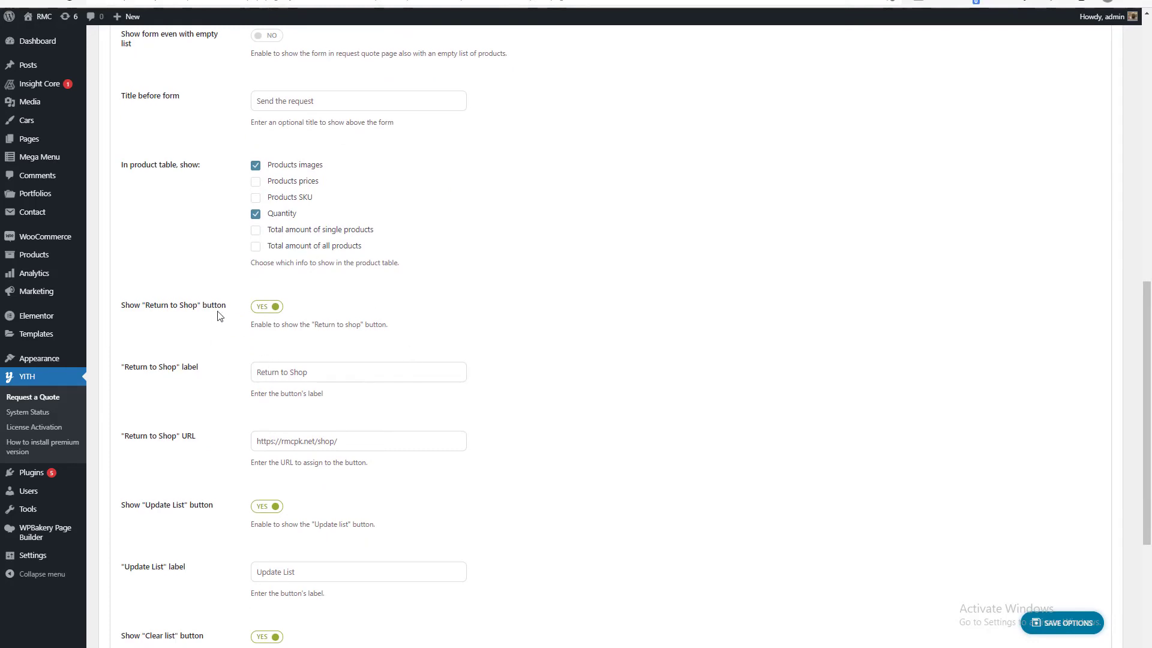
scroll(219, 316, down, 4)
scroll(342, 406, up, 8)
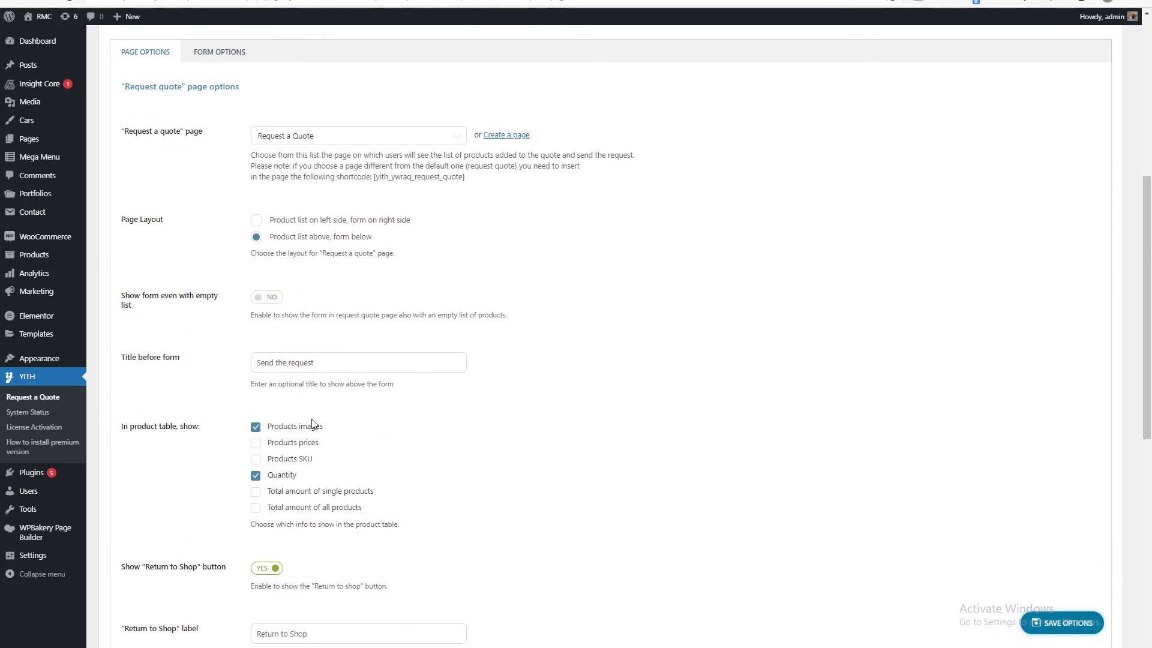
scroll(311, 424, down, 2)
scroll(336, 384, down, 2)
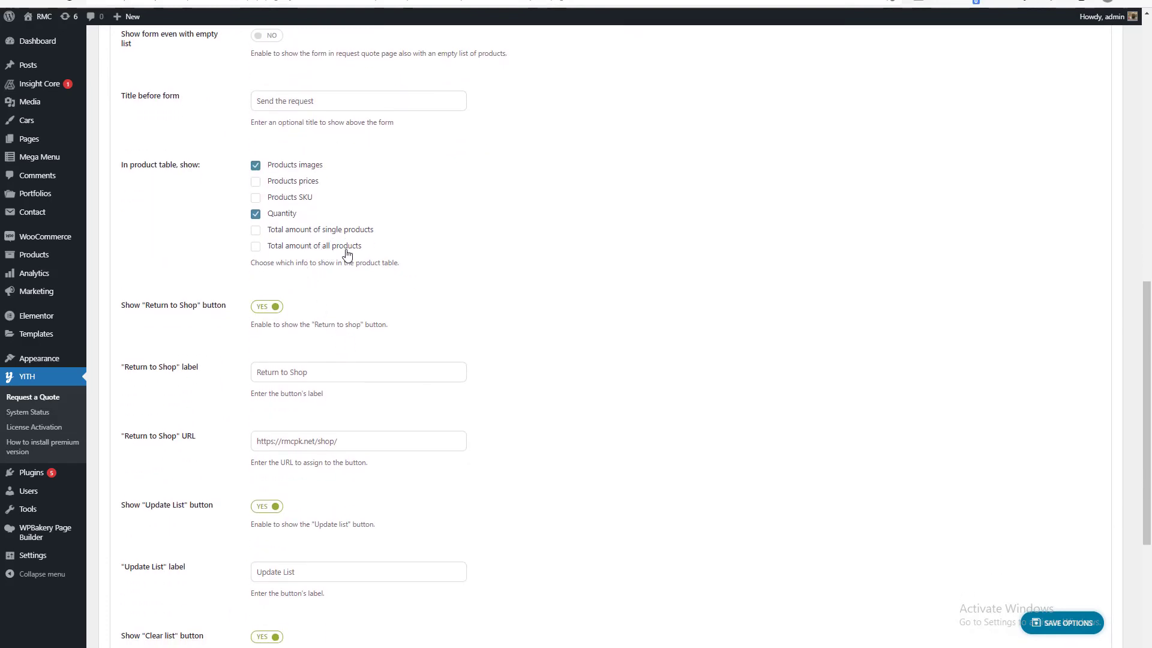
scroll(401, 312, down, 4)
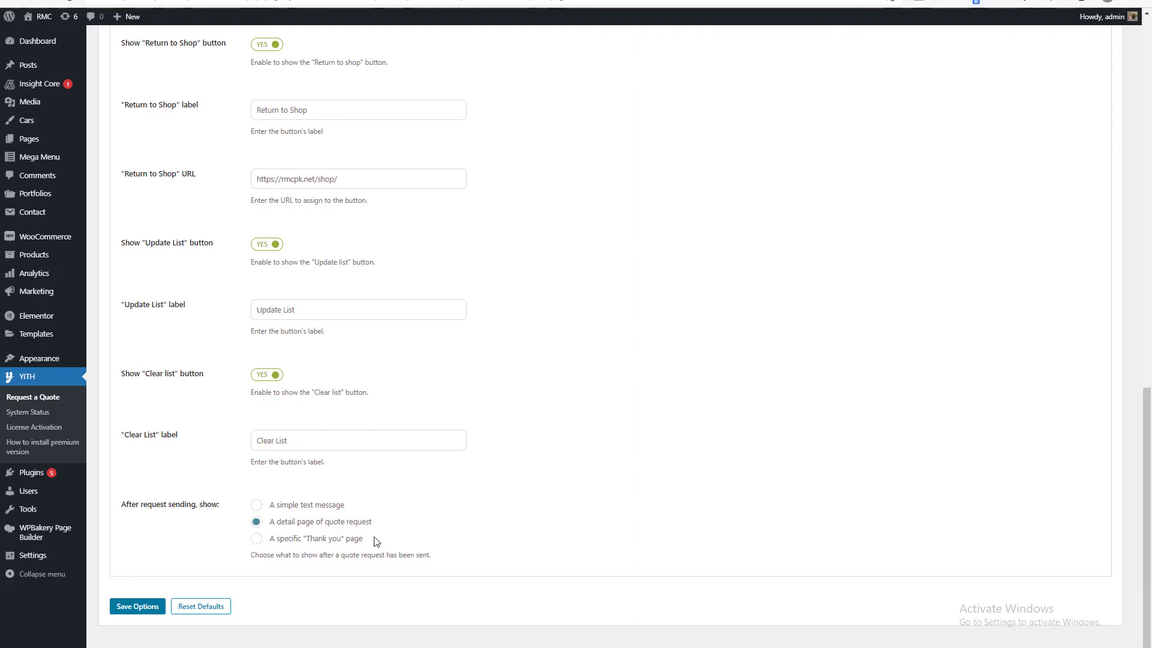
scroll(350, 522, up, 8)
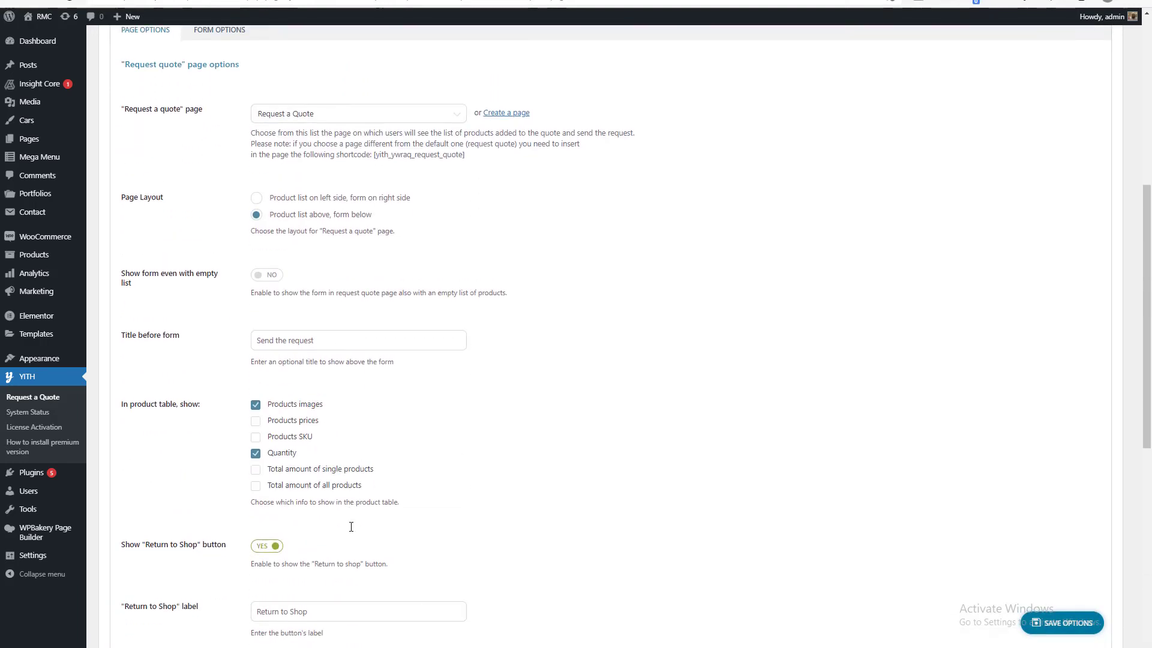
scroll(346, 532, down, 8)
scroll(336, 420, up, 13)
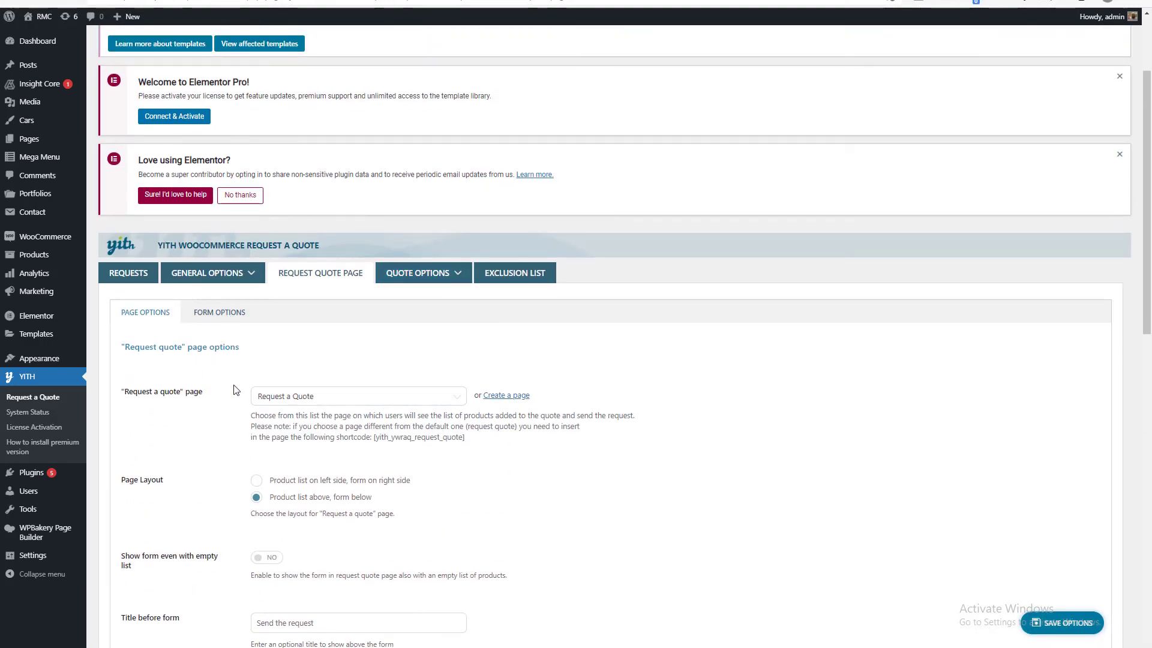
View the request quote form's default fields in the form options and inspect the Add field dialog without adding a field.
scroll(234, 394, down, 8)
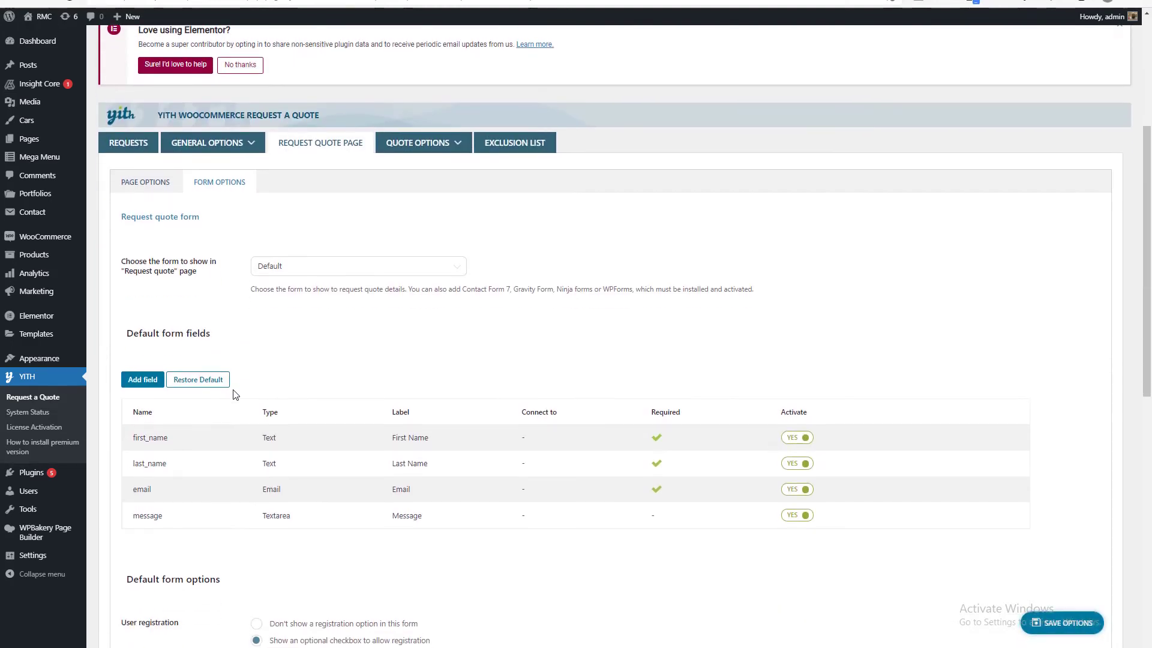
click(142, 119)
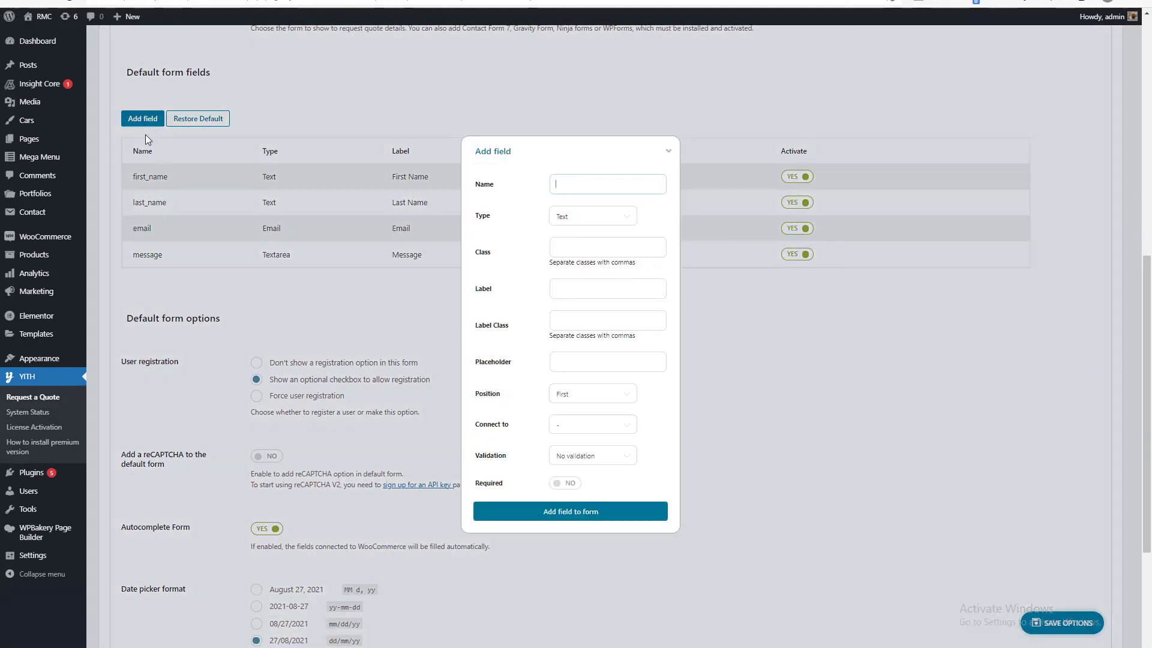
scroll(528, 300, down, 2)
scroll(638, 191, up, 3)
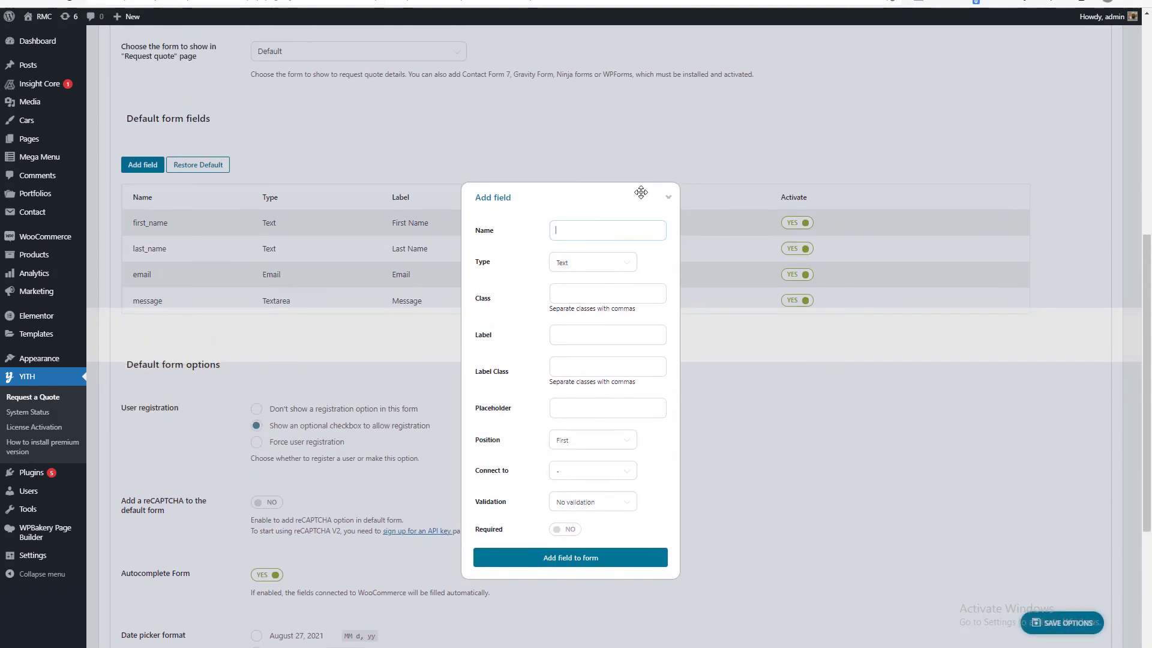
click(669, 199)
Set the default form's time picker format to 10:06 PM and save the form options.
scroll(404, 413, down, 4)
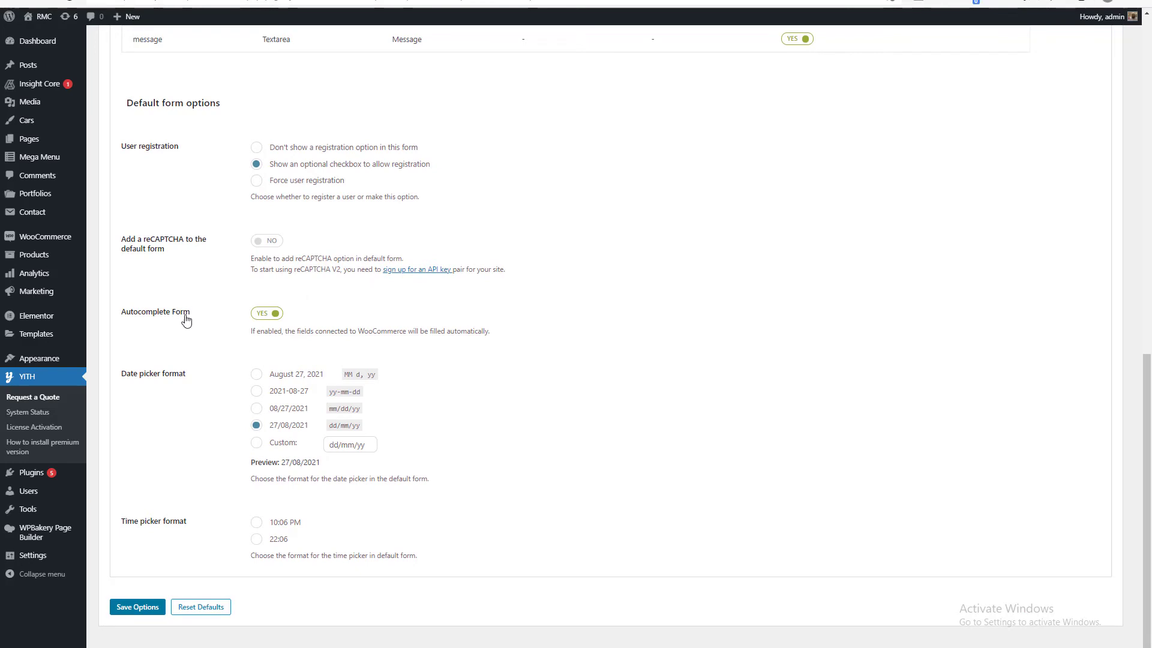
click(277, 525)
click(144, 608)
Examine the Quote Options for request handling, expiry time, automatic sending, Accept and Reject buttons and payment preference.
scroll(481, 354, down, 2)
mouse_move(425, 276)
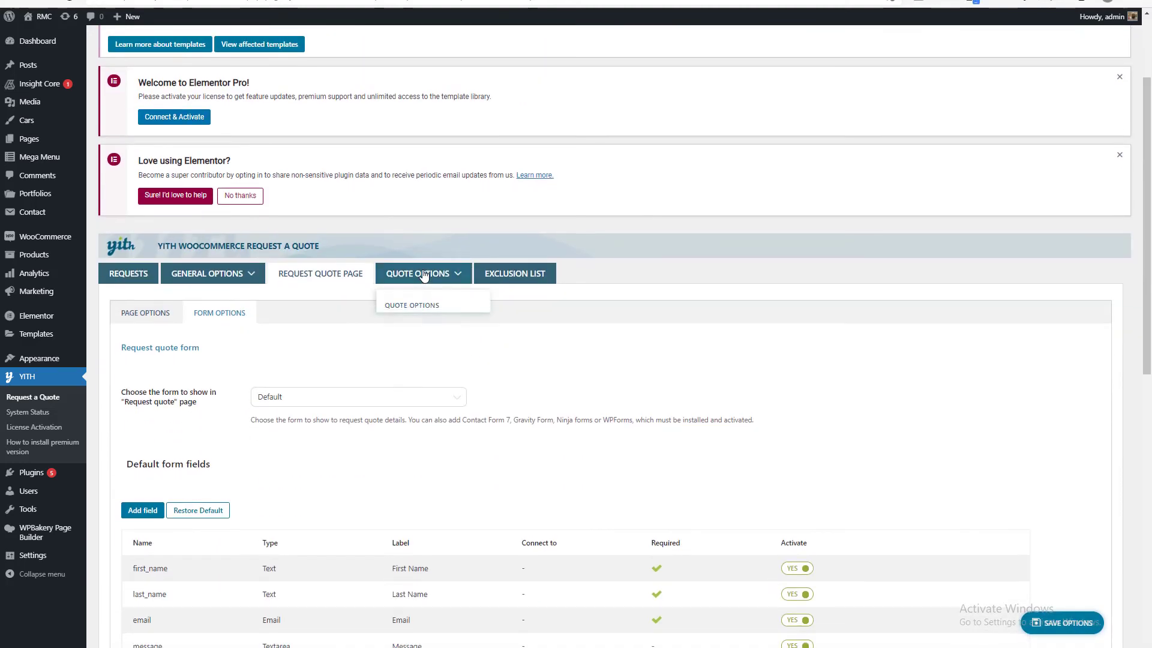
click(407, 310)
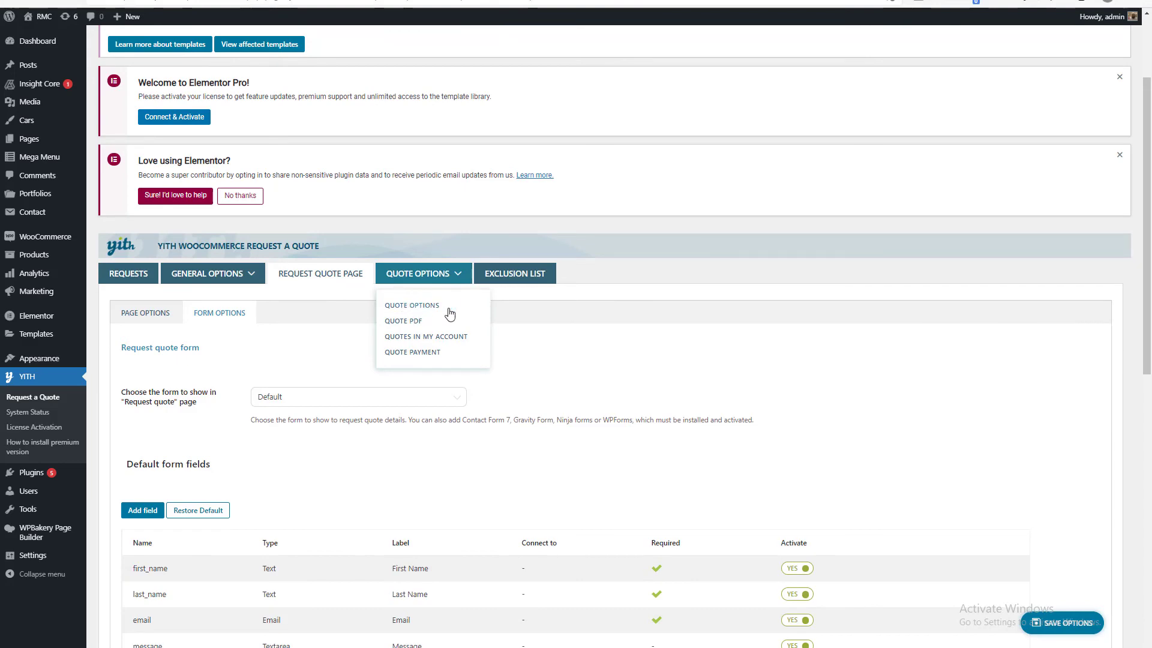
scroll(456, 306, down, 5)
scroll(456, 306, down, 1)
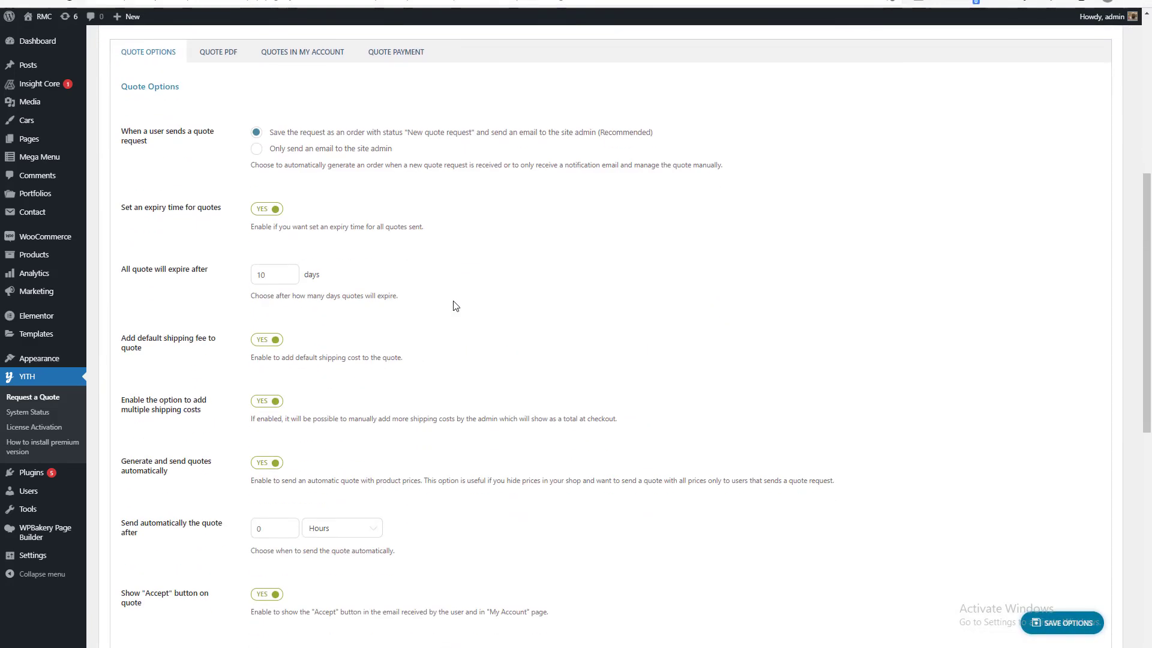
scroll(456, 303, down, 9)
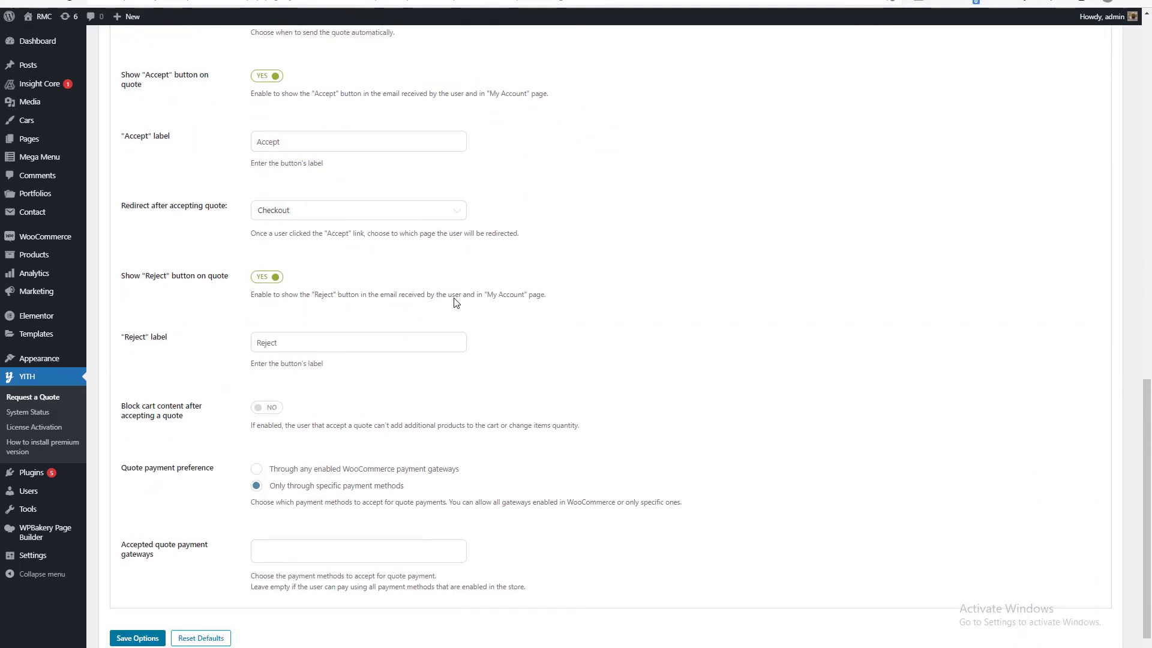
Open the exclusion list and inspect the Add exclusion dialog with the exclusion type set to Category, without adding an exclusion.
scroll(456, 302, up, 10)
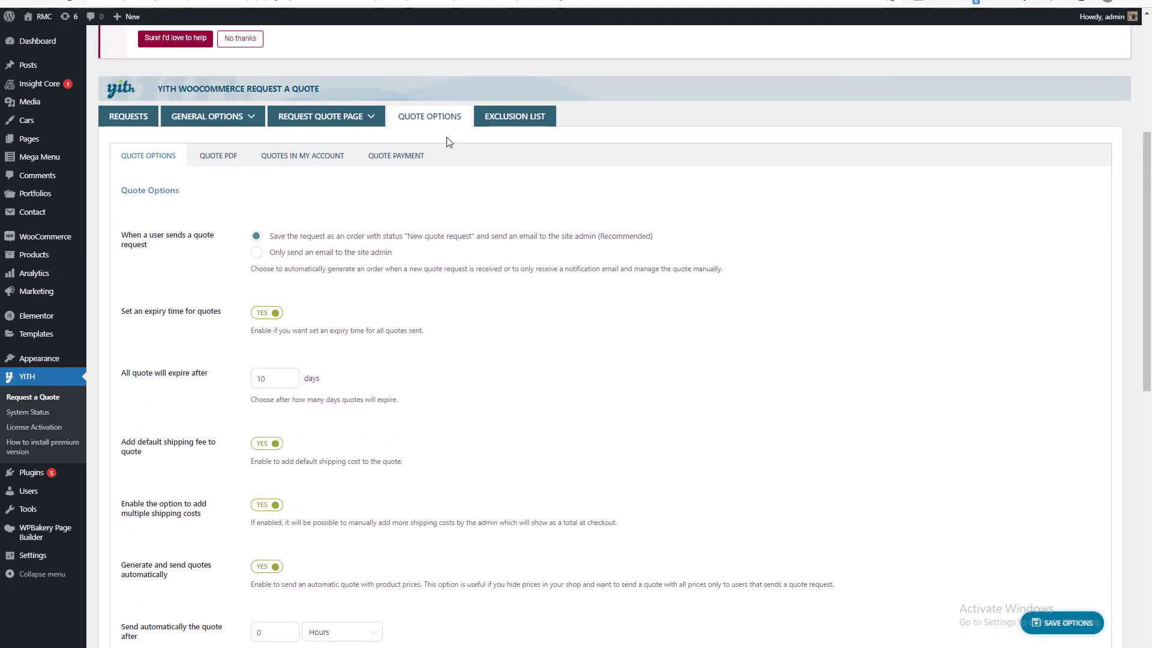
click(523, 116)
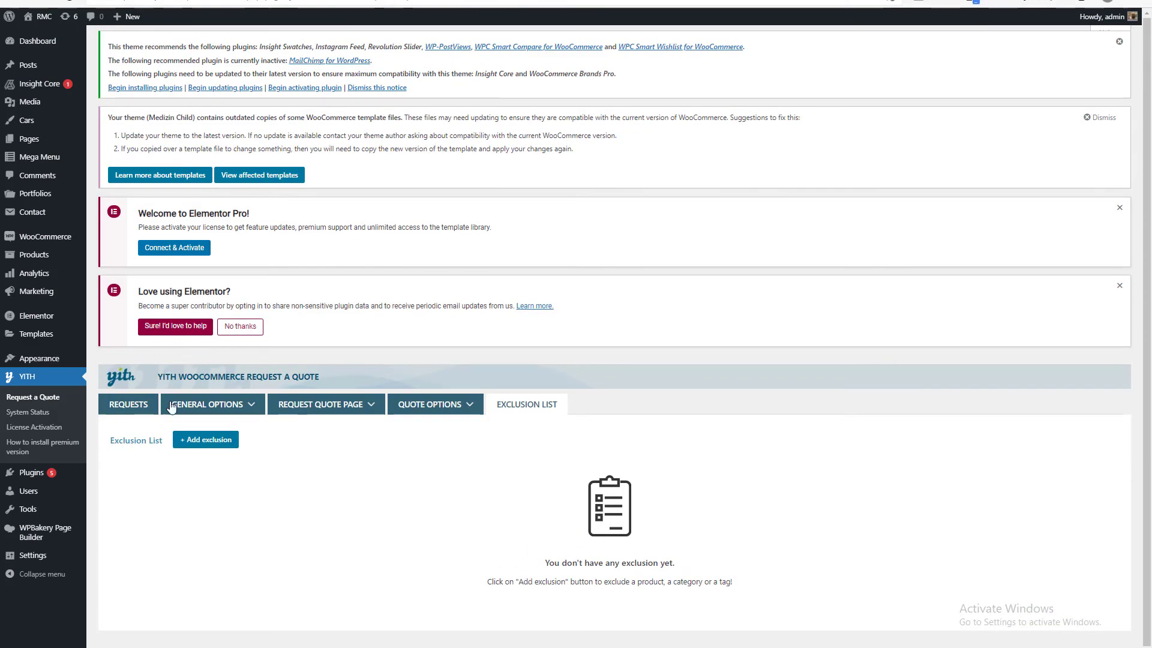
mouse_move(194, 410)
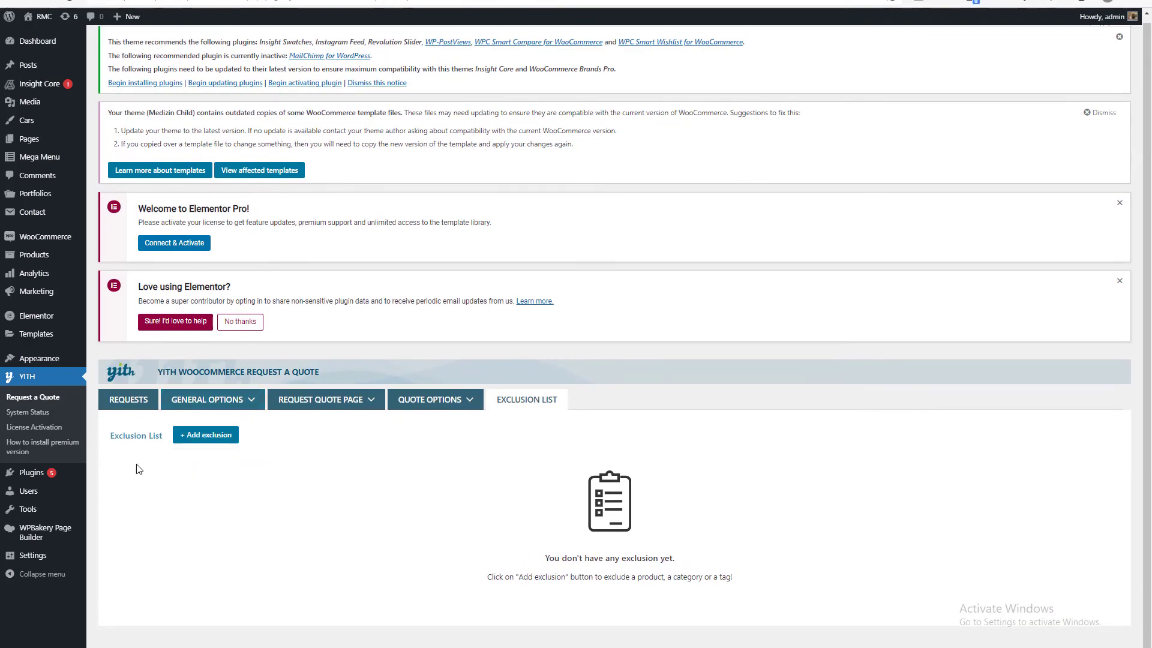
click(205, 434)
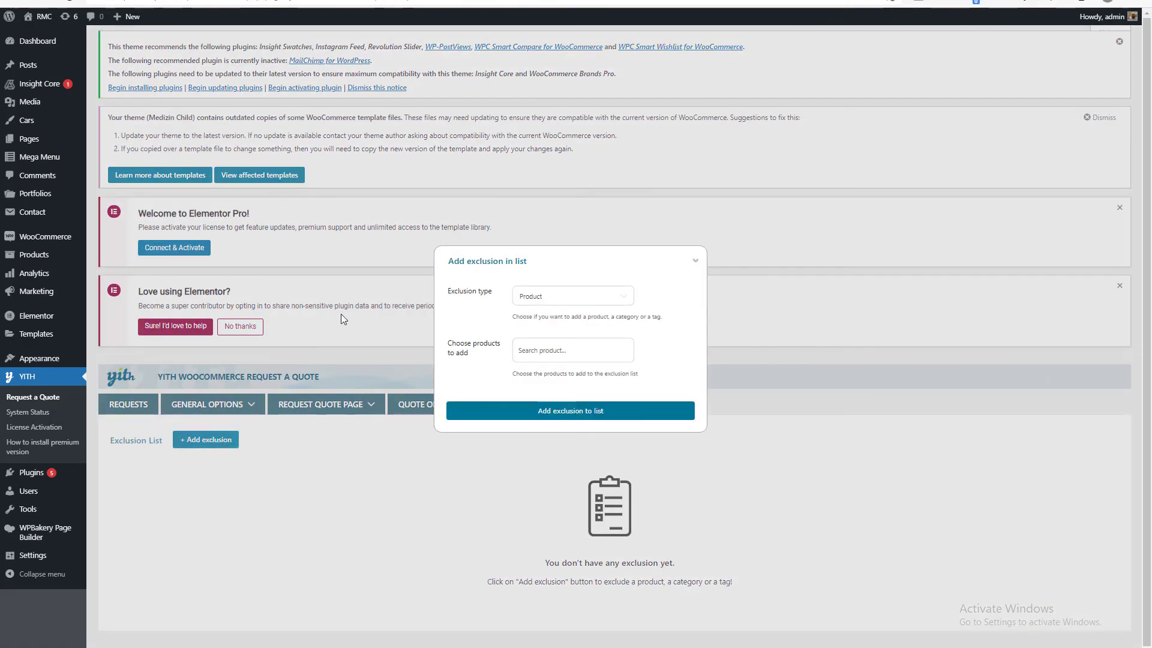
click(538, 301)
click(539, 334)
click(531, 350)
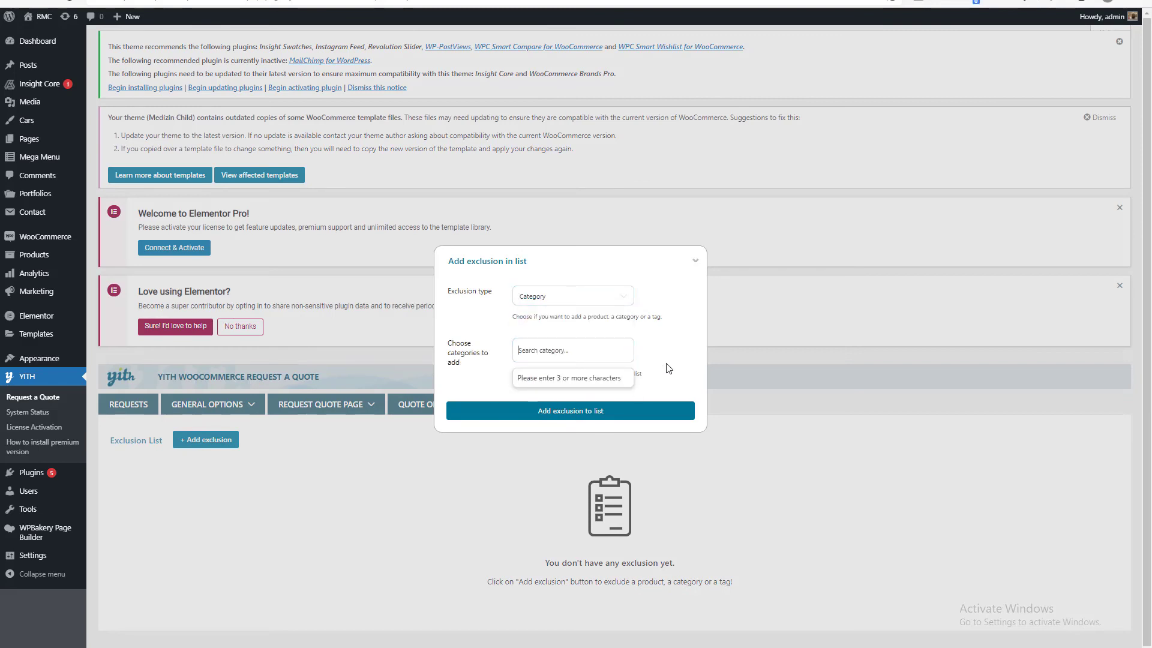
click(696, 262)
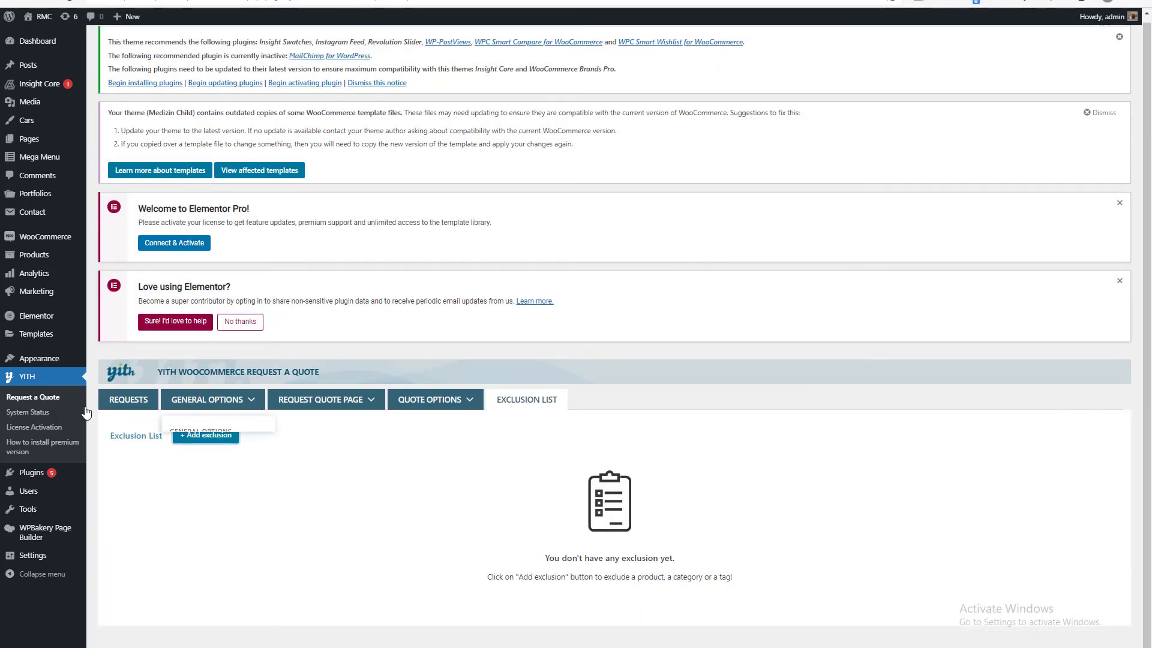
Switch to the storefront shop and check the quote option on the Sanitizer Gel Alcohol product page, returning to the shop.
click(174, 0)
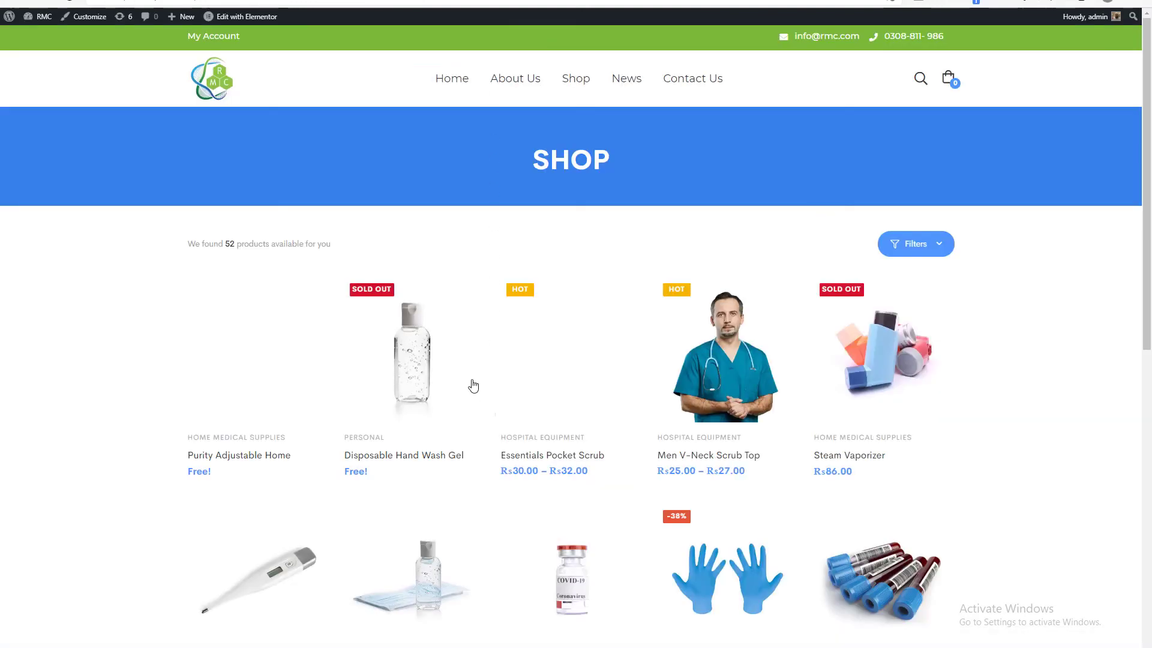
scroll(455, 257, down, 5)
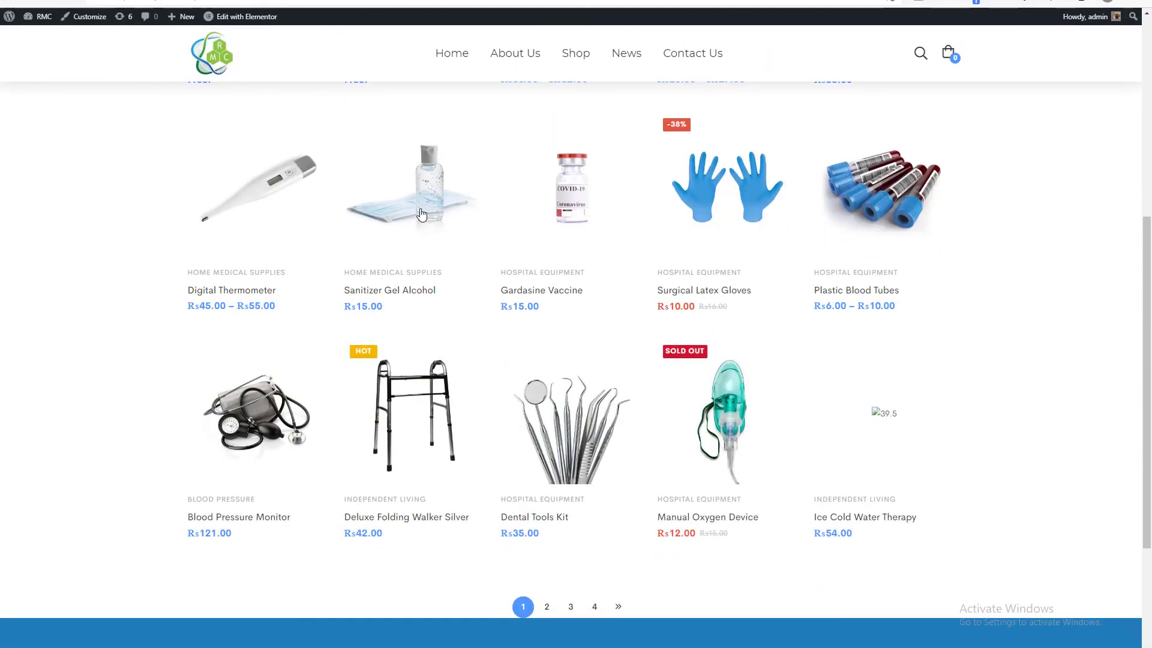
click(422, 214)
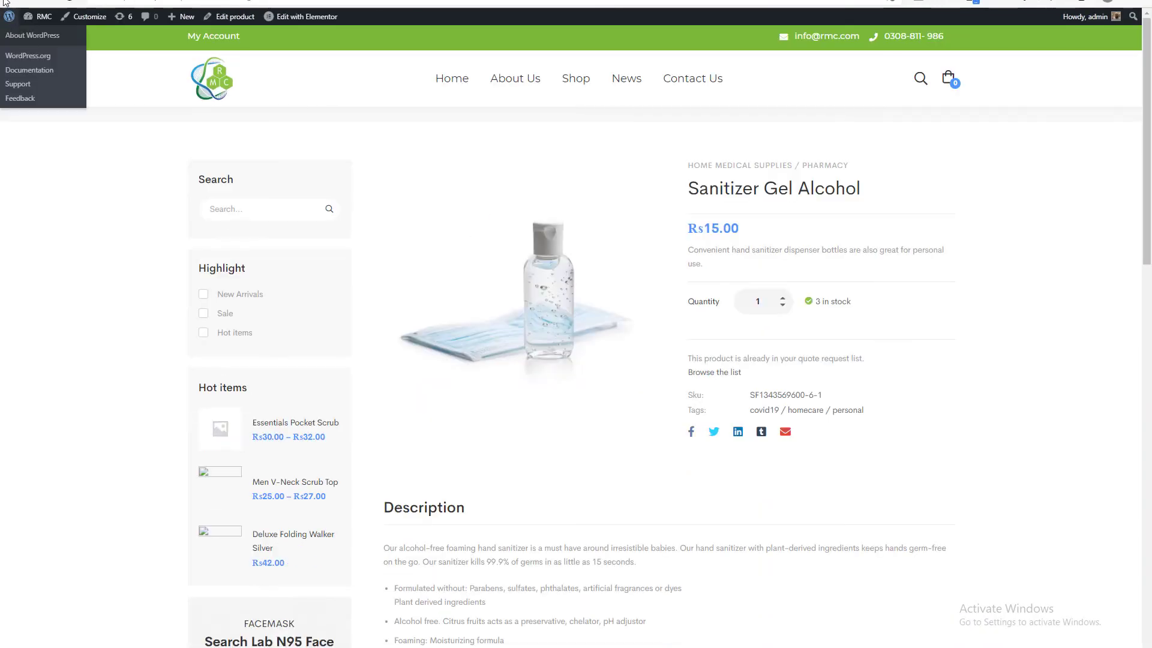
click(12, 1)
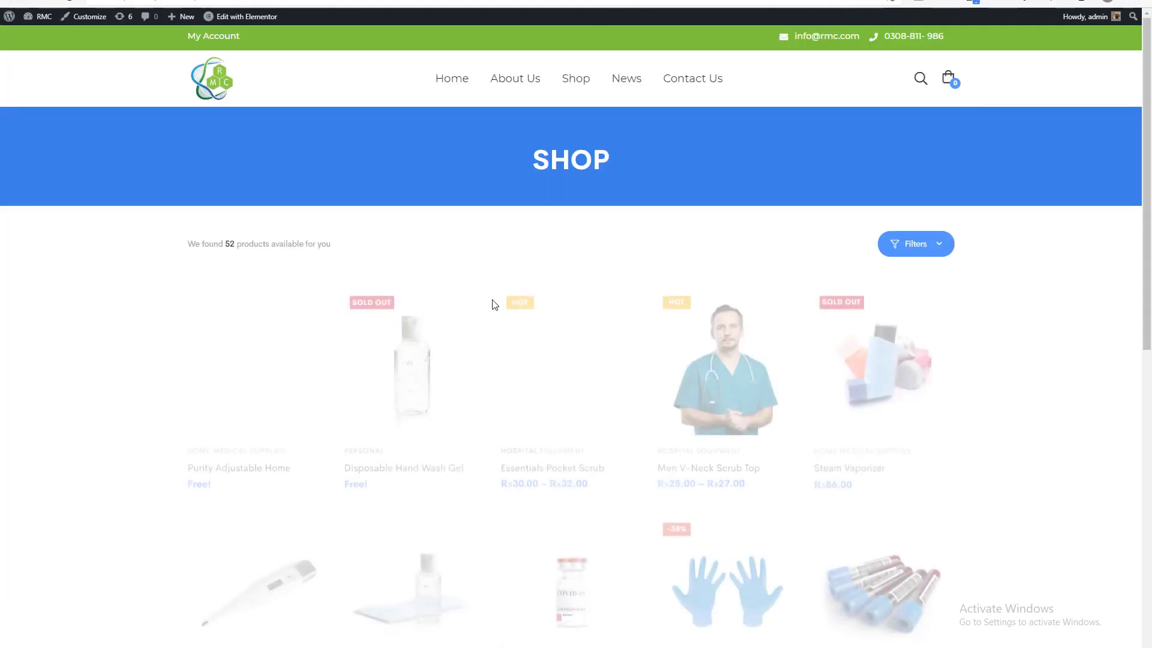
Add the Gardasine Vaccine to the quote request list and open the list down to its request form.
scroll(494, 304, down, 4)
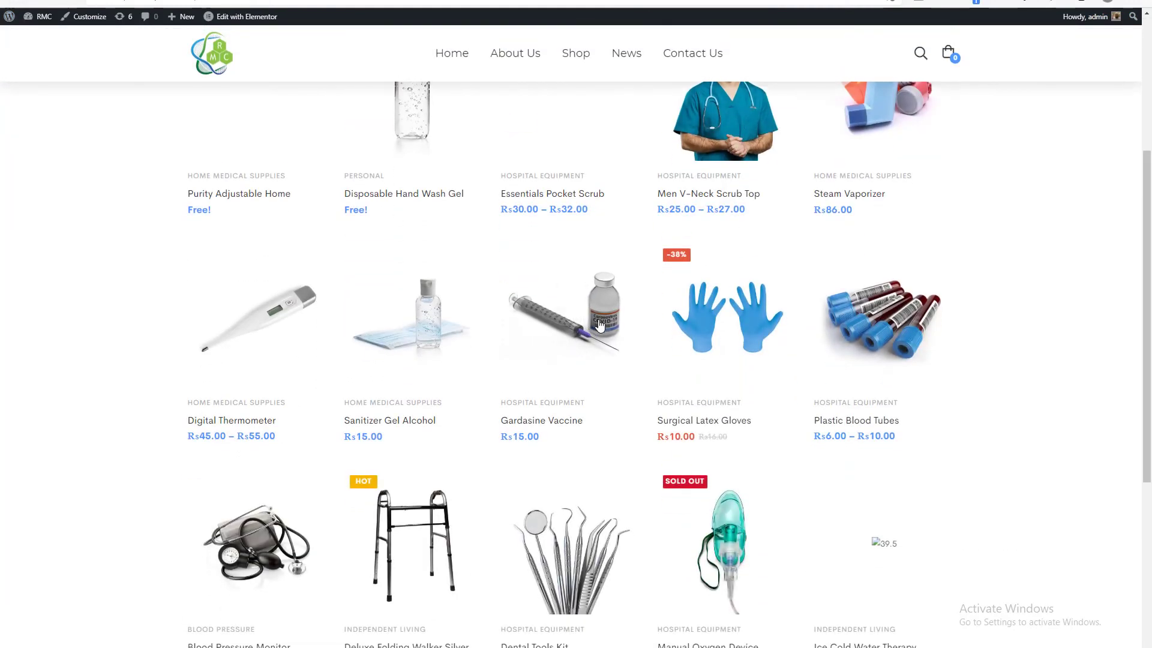
click(600, 324)
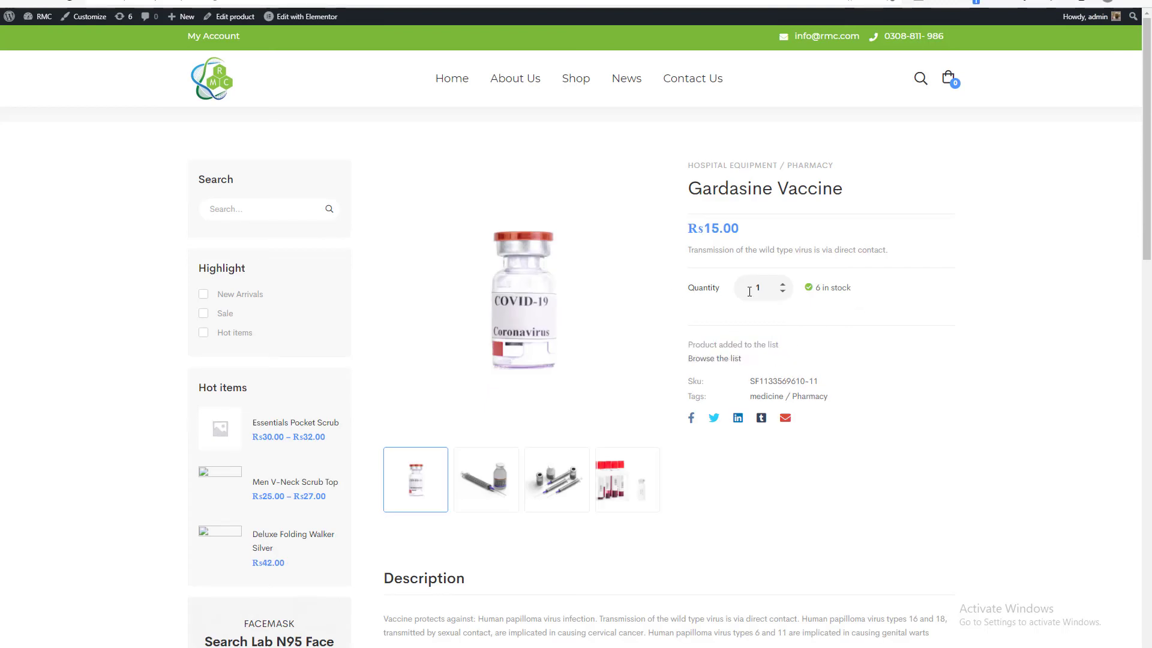
click(713, 359)
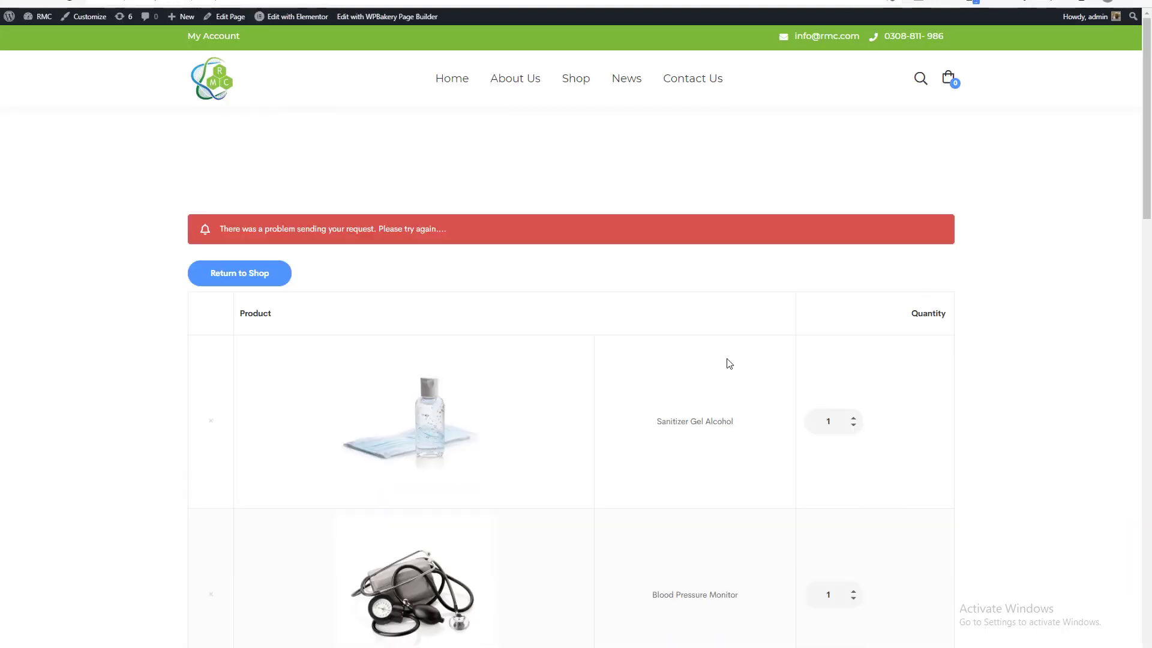
scroll(610, 336, down, 18)
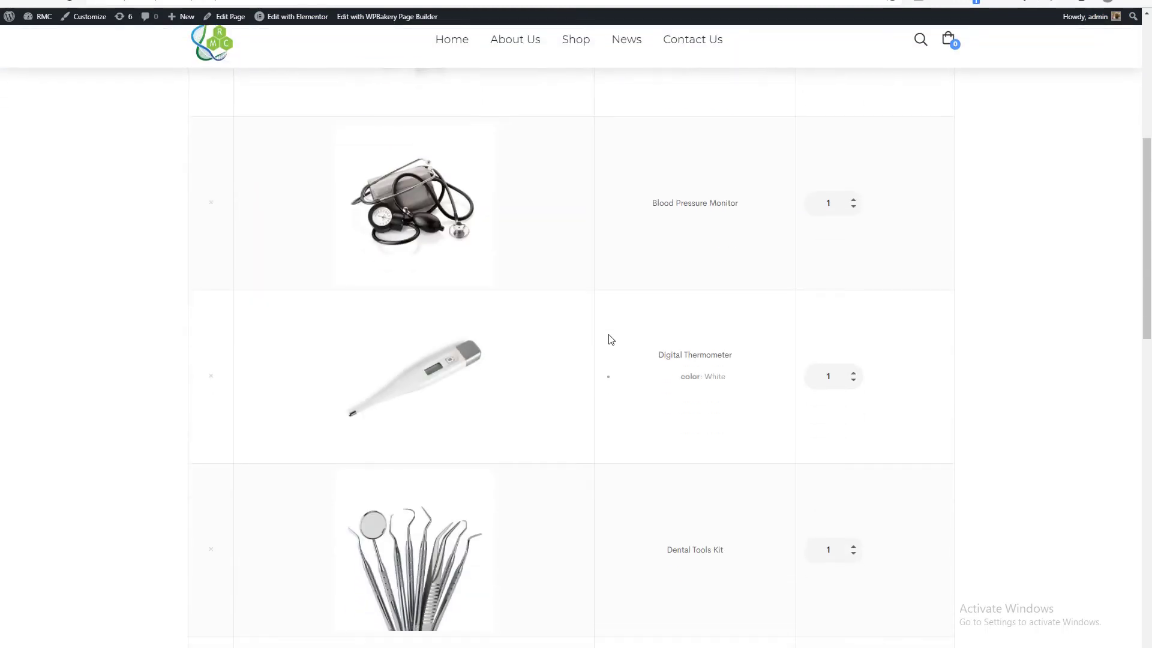
scroll(603, 336, down, 3)
scroll(601, 335, up, 1)
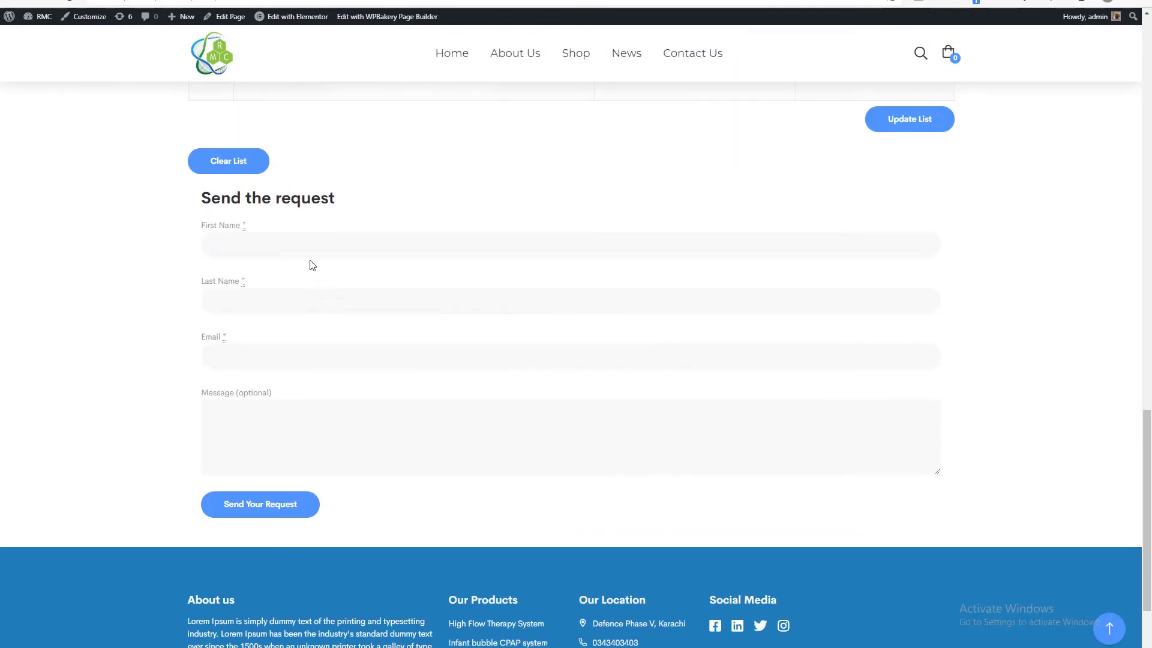
Fill in the requester's first name, last name and email in the Send the request form.
click(306, 251)
key(Tab)
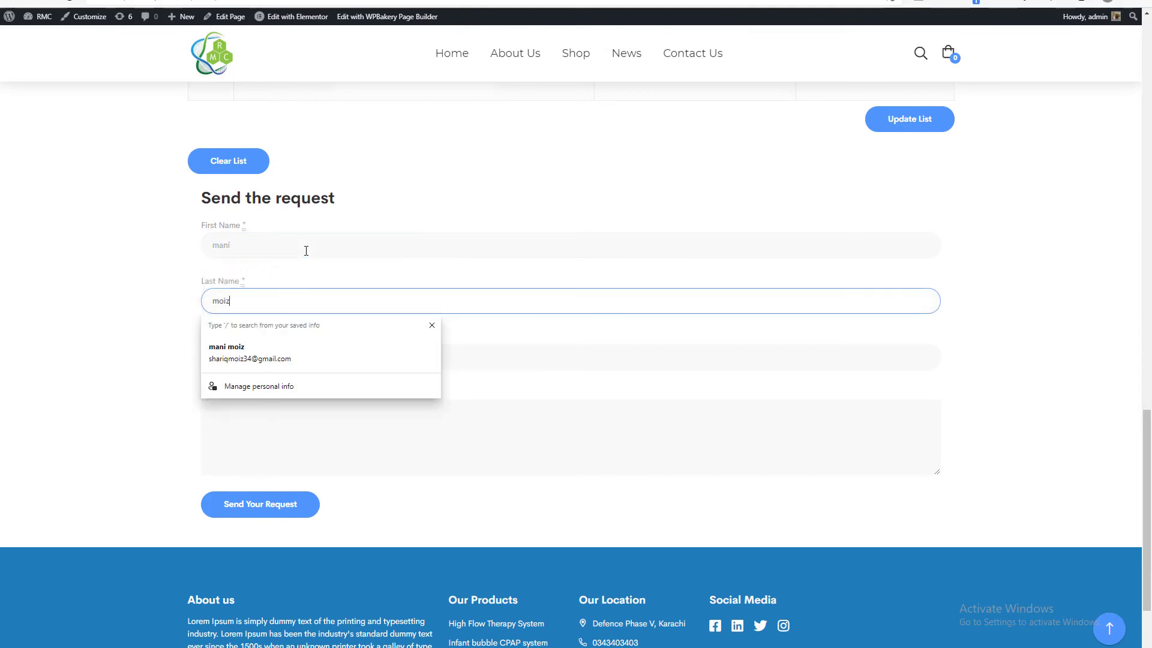
key(Tab)
text(sa)
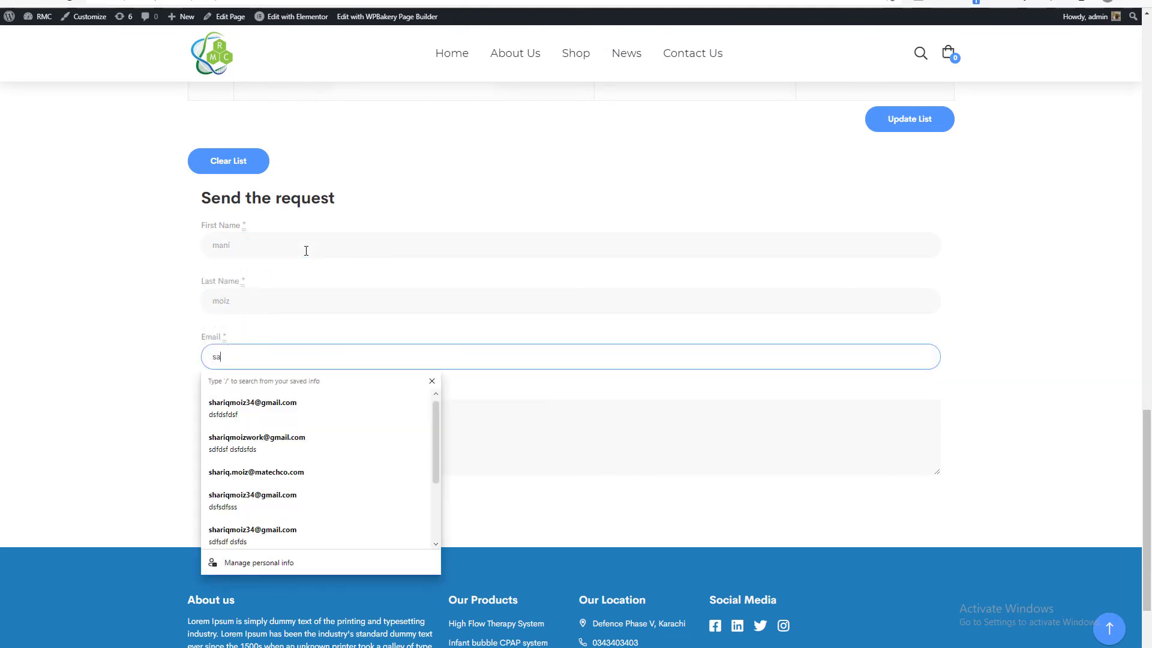
click(256, 352)
click(241, 396)
Enter "hiii" as the message and send the quote request.
click(240, 419)
text(dsf)
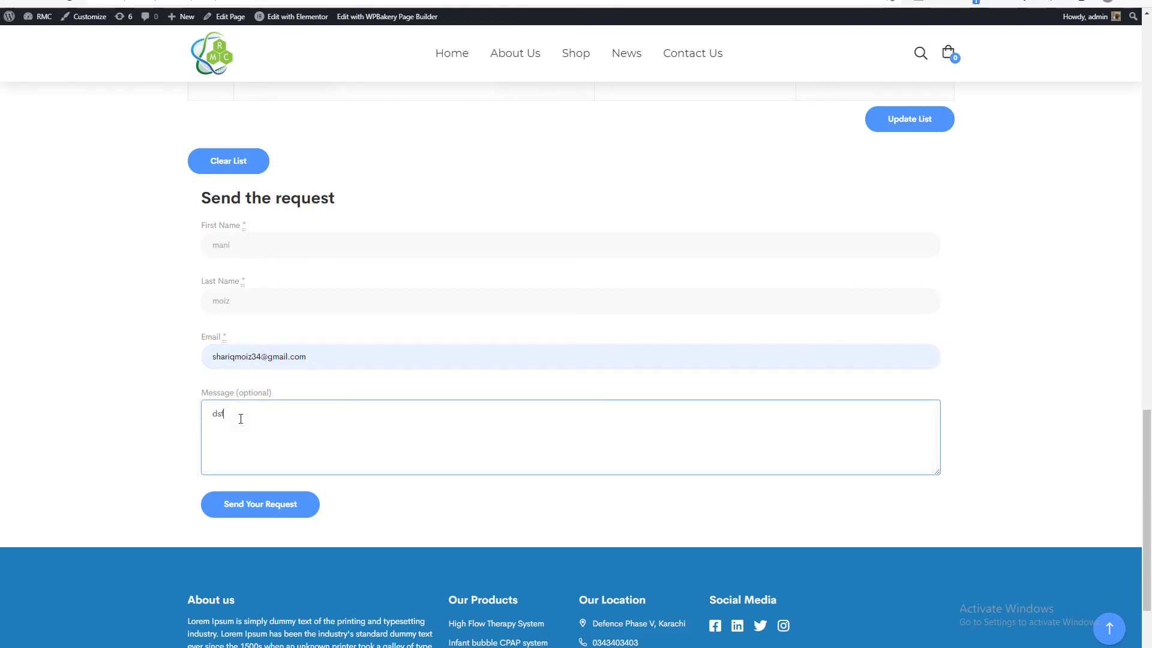
drag(240, 419, 171, 418)
text(hiii)
click(286, 517)
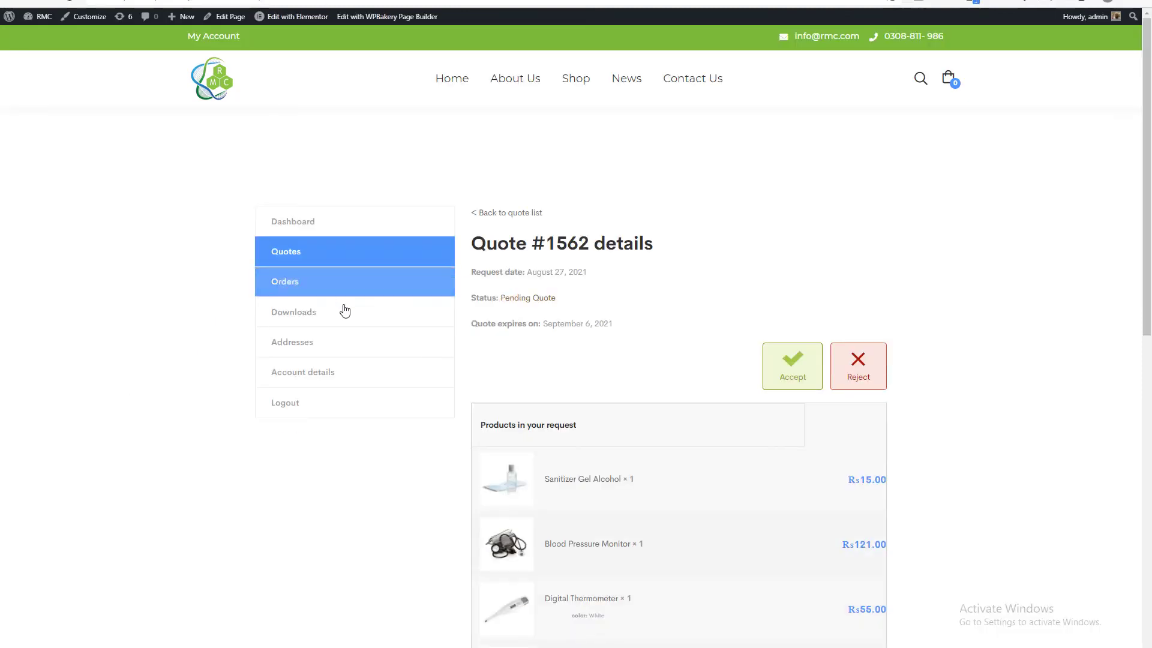
Accept the quote from its details page and place the order with Cash on delivery as payment.
scroll(621, 288, down, 10)
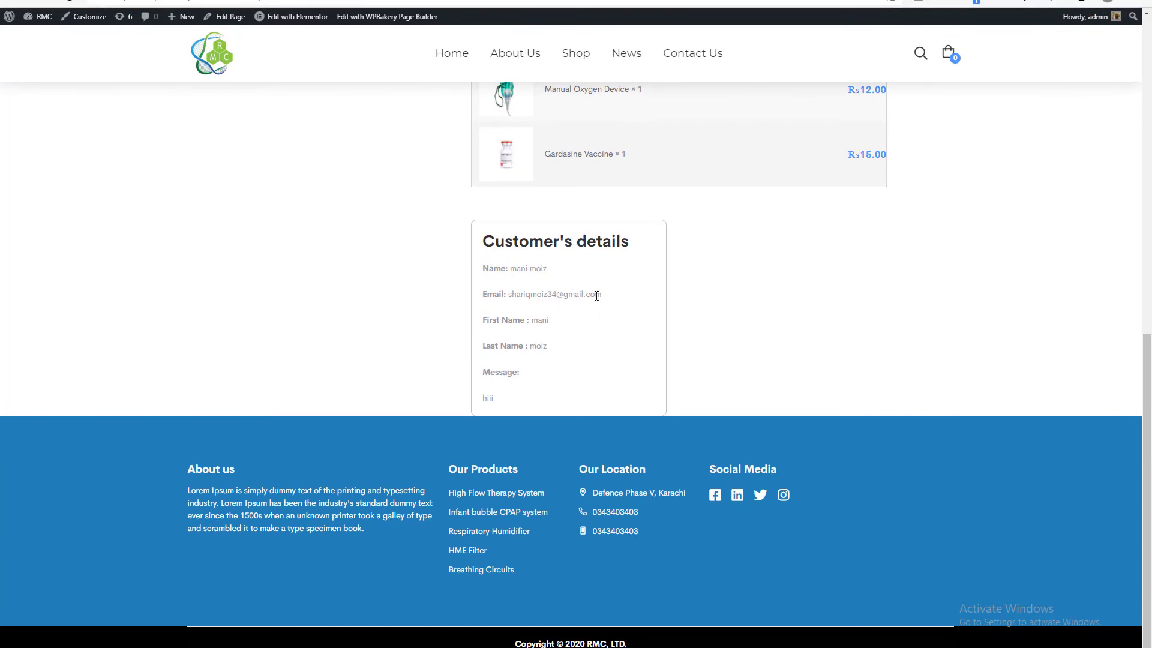
scroll(620, 355, up, 8)
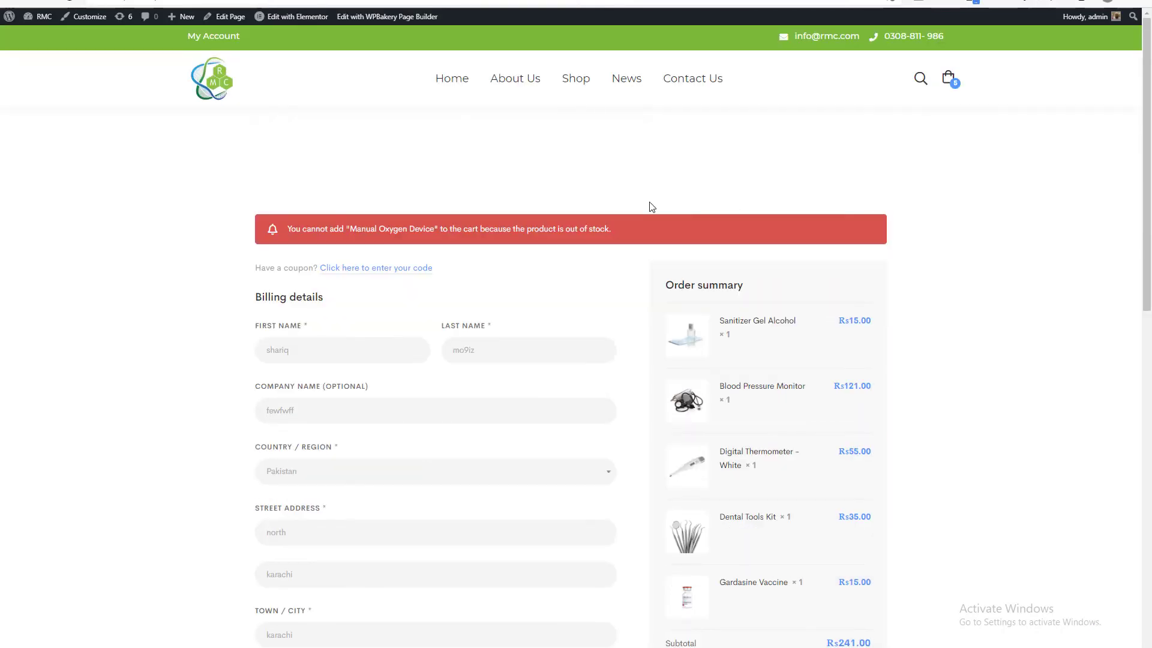
scroll(651, 206, down, 4)
scroll(650, 200, up, 4)
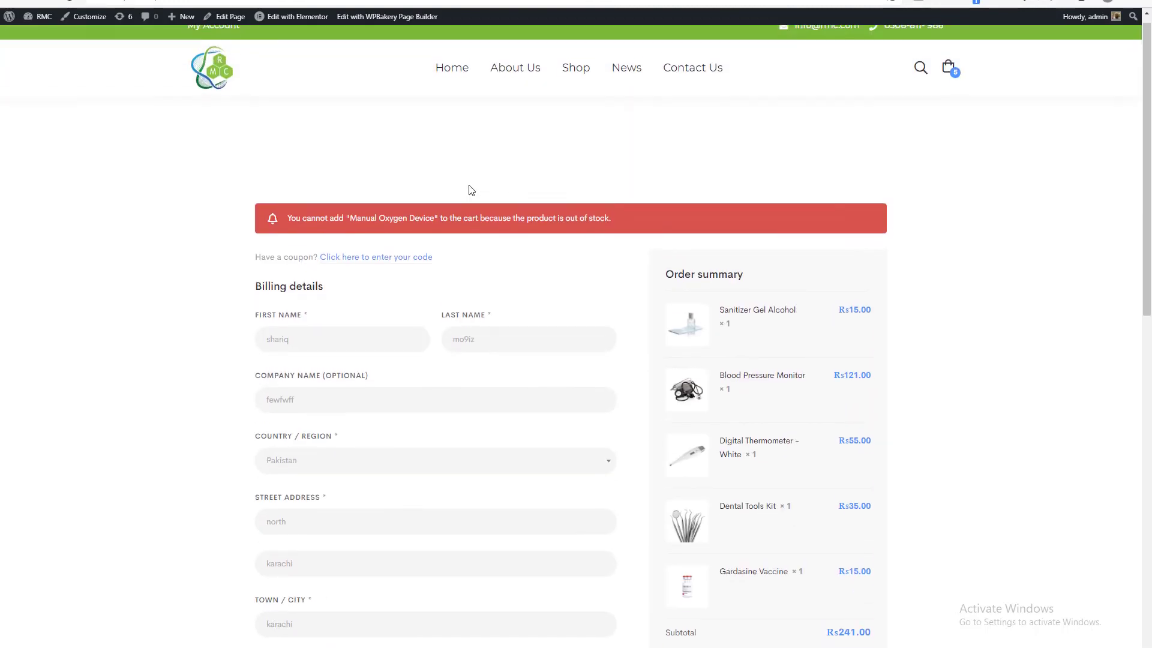
scroll(506, 211, down, 4)
scroll(527, 217, down, 5)
scroll(540, 282, up, 10)
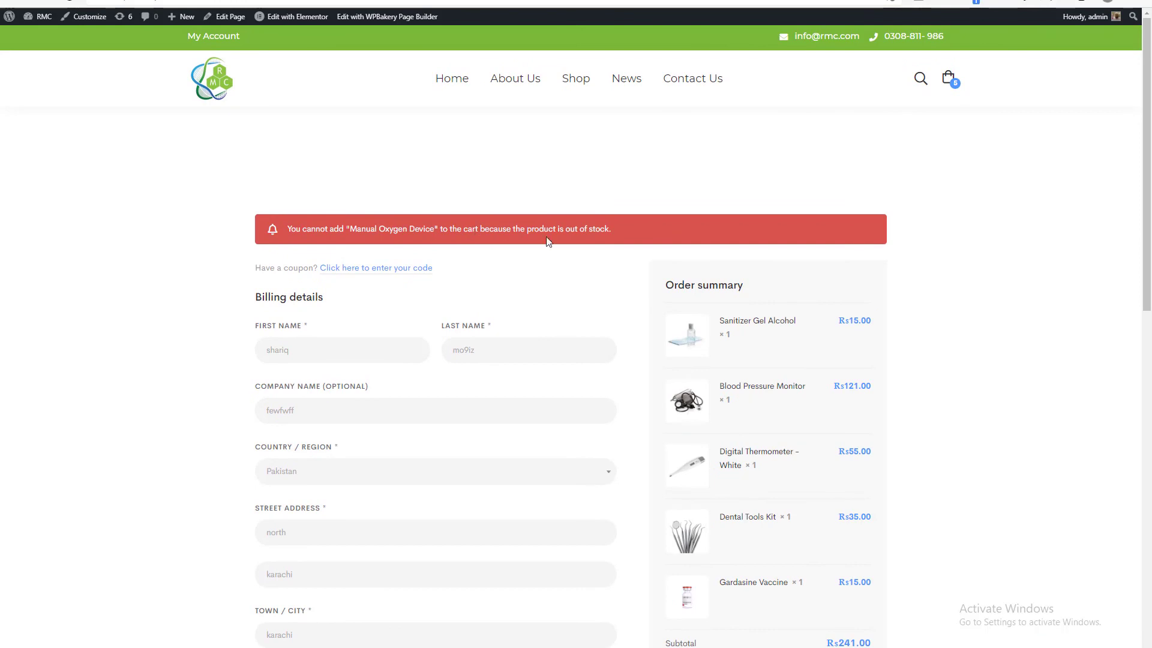
scroll(584, 249, down, 10)
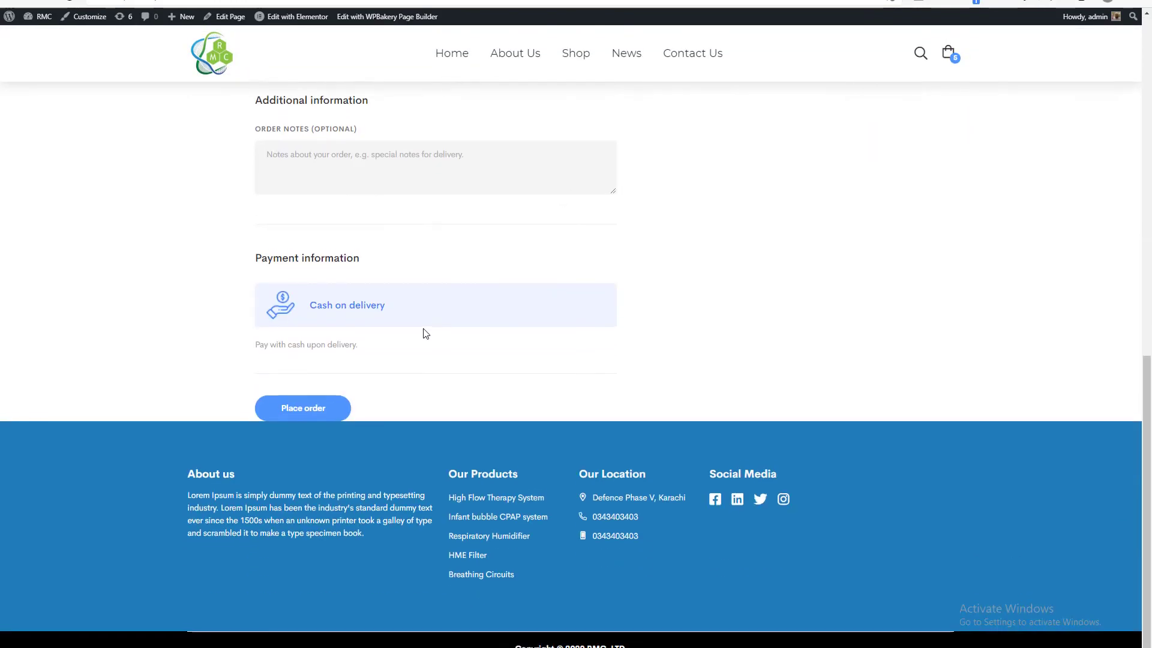
click(303, 408)
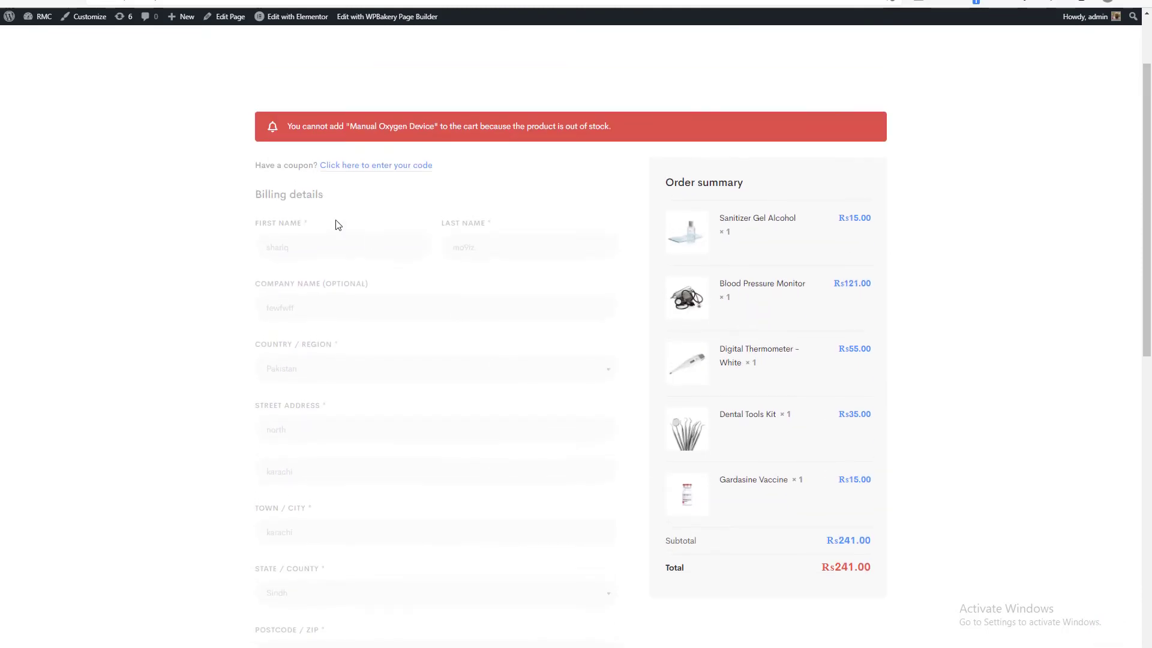
Examine the order confirmation's order number, ordered items, payment method and billing address.
scroll(479, 247, down, 5)
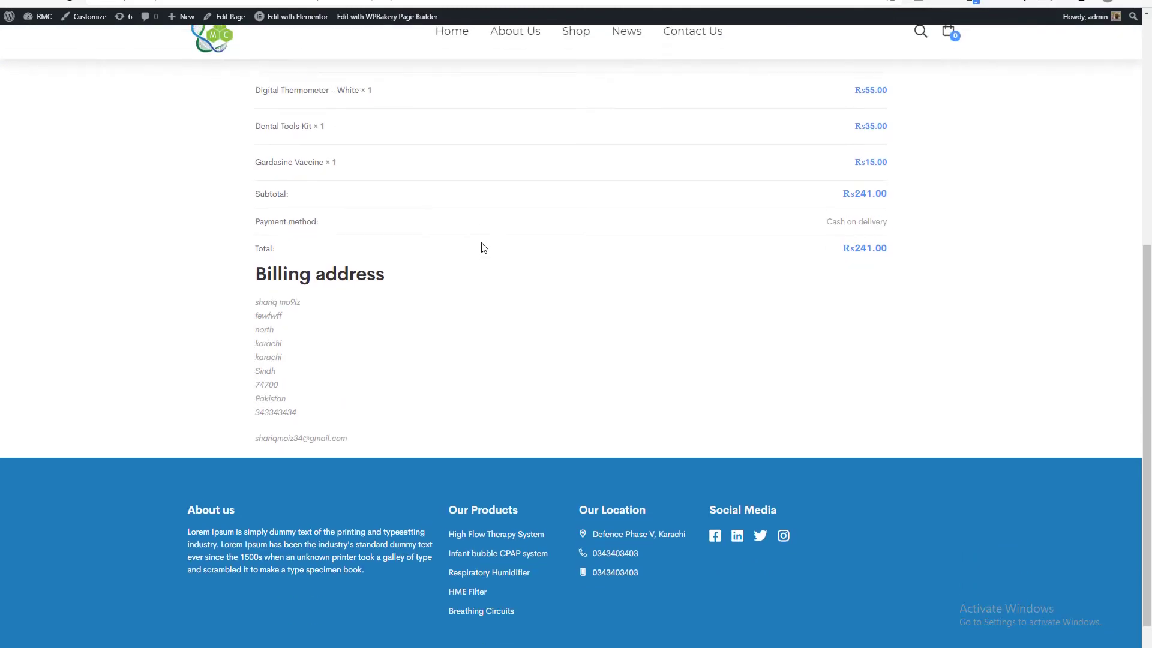
scroll(484, 247, up, 6)
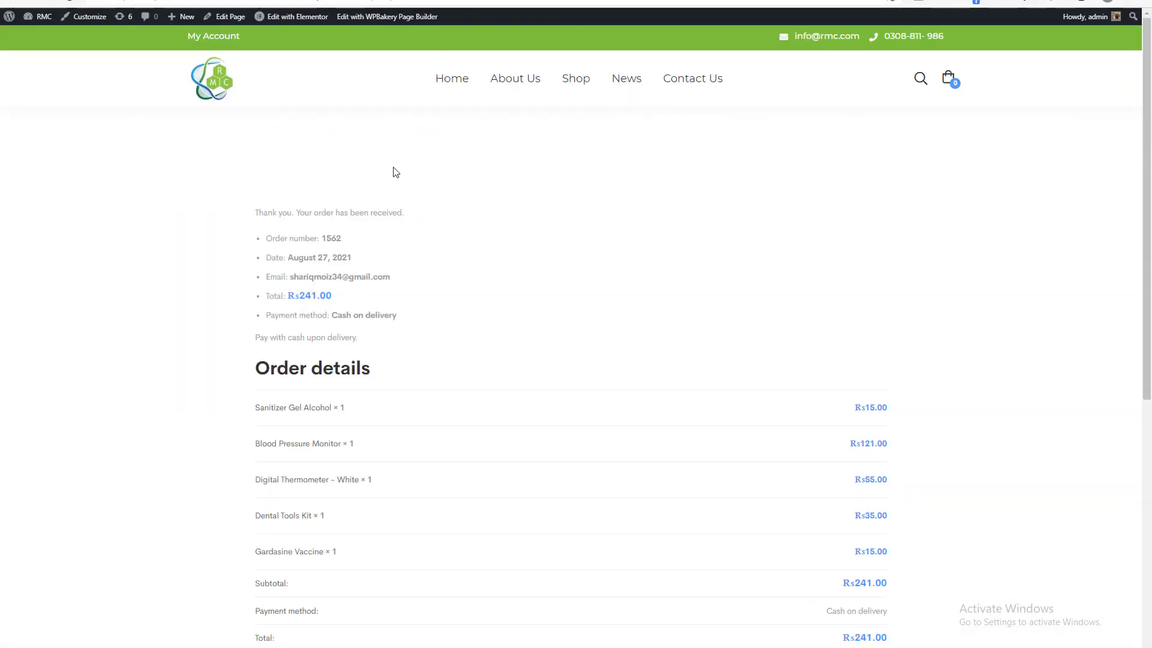
double_click(331, 238)
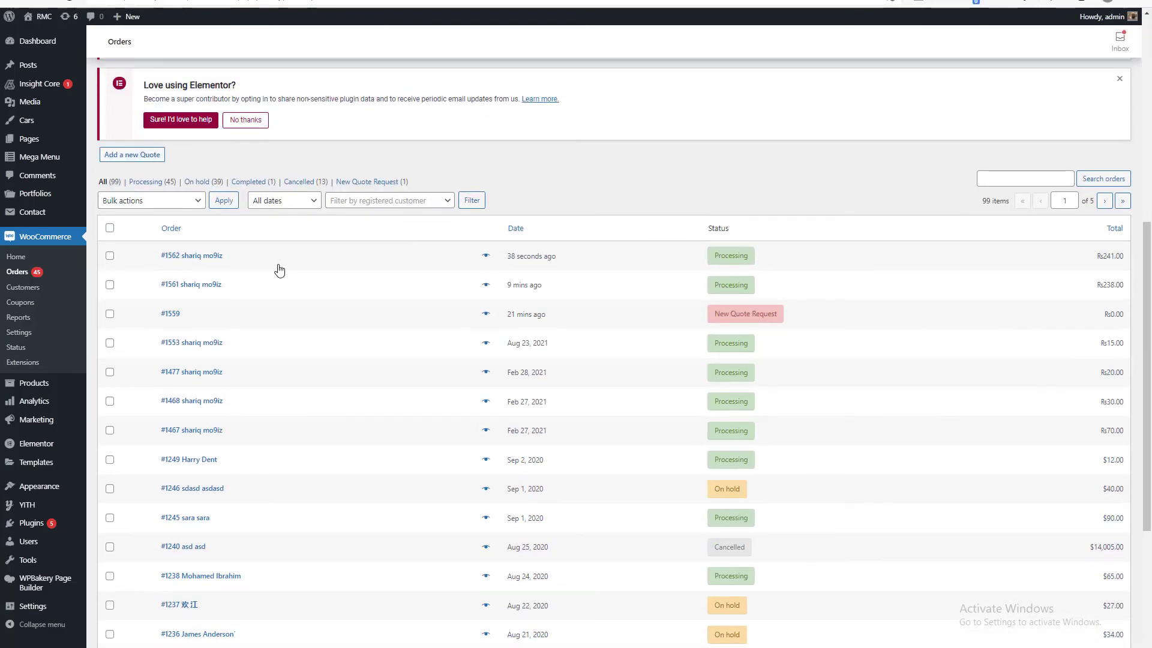
Open the newest order in the WooCommerce orders and examine its items, customer's request, quote options and pre-sending checks.
click(191, 258)
scroll(433, 262, down, 6)
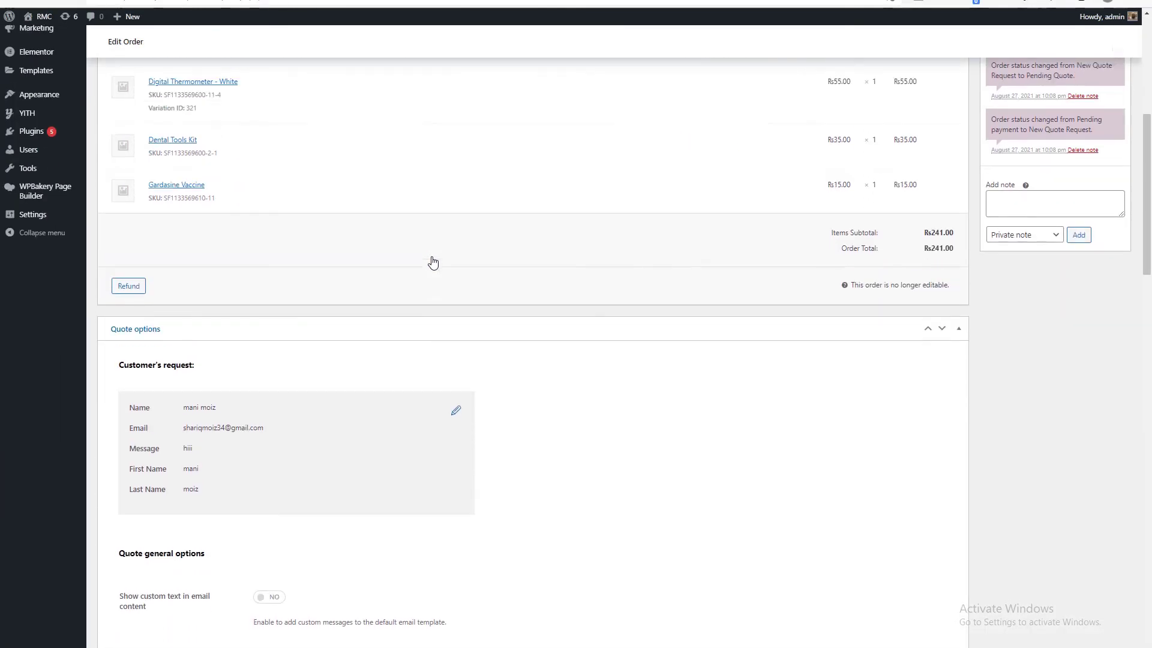
scroll(504, 289, down, 4)
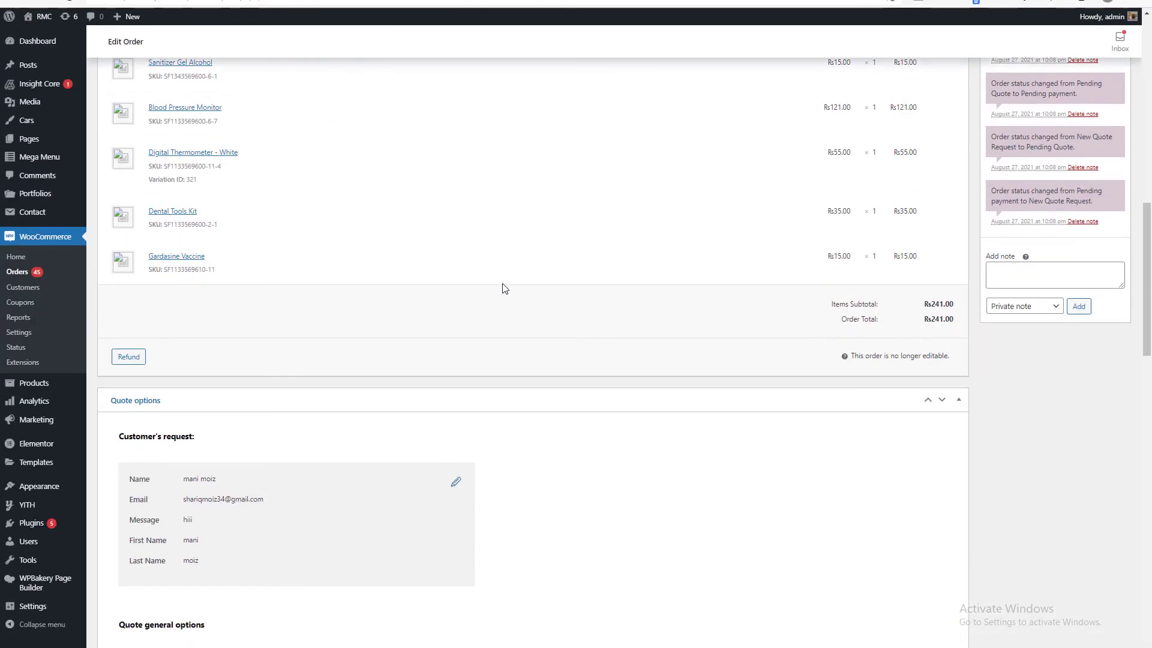
scroll(504, 289, down, 5)
click(456, 221)
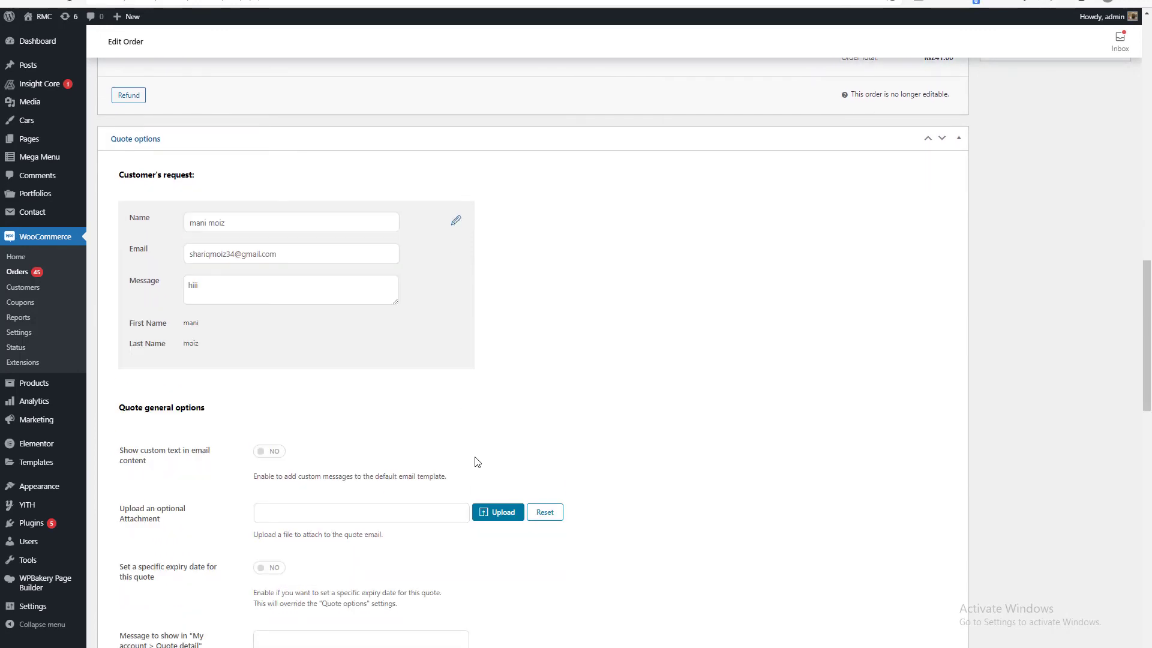
click(457, 223)
scroll(350, 277, down, 5)
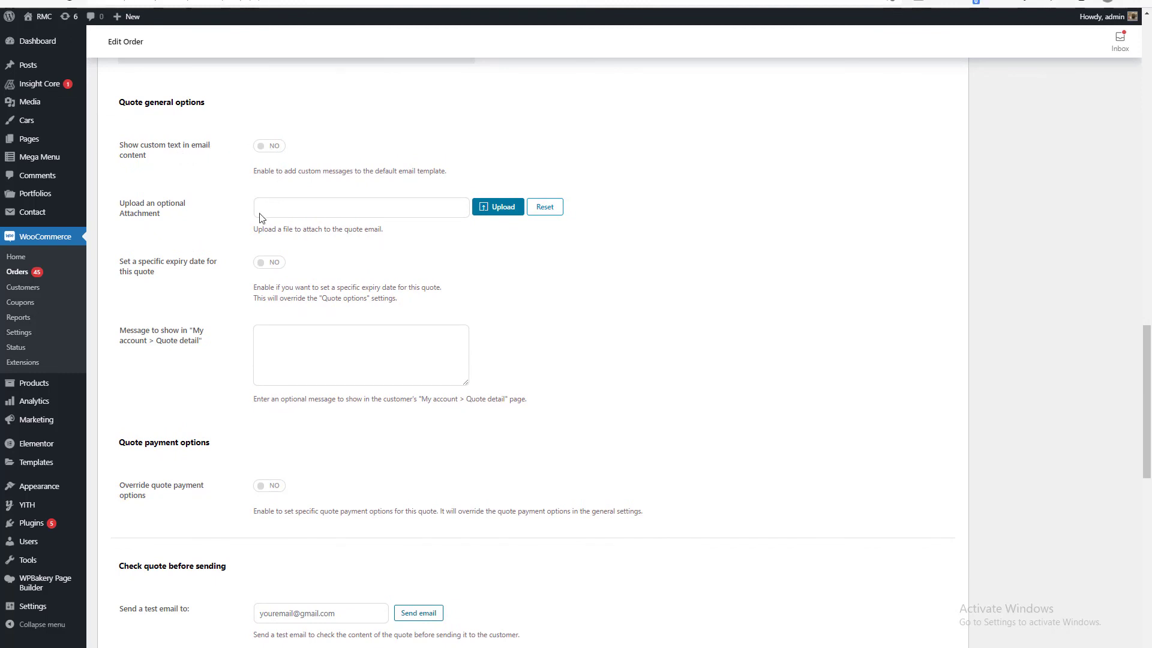
scroll(362, 315, down, 5)
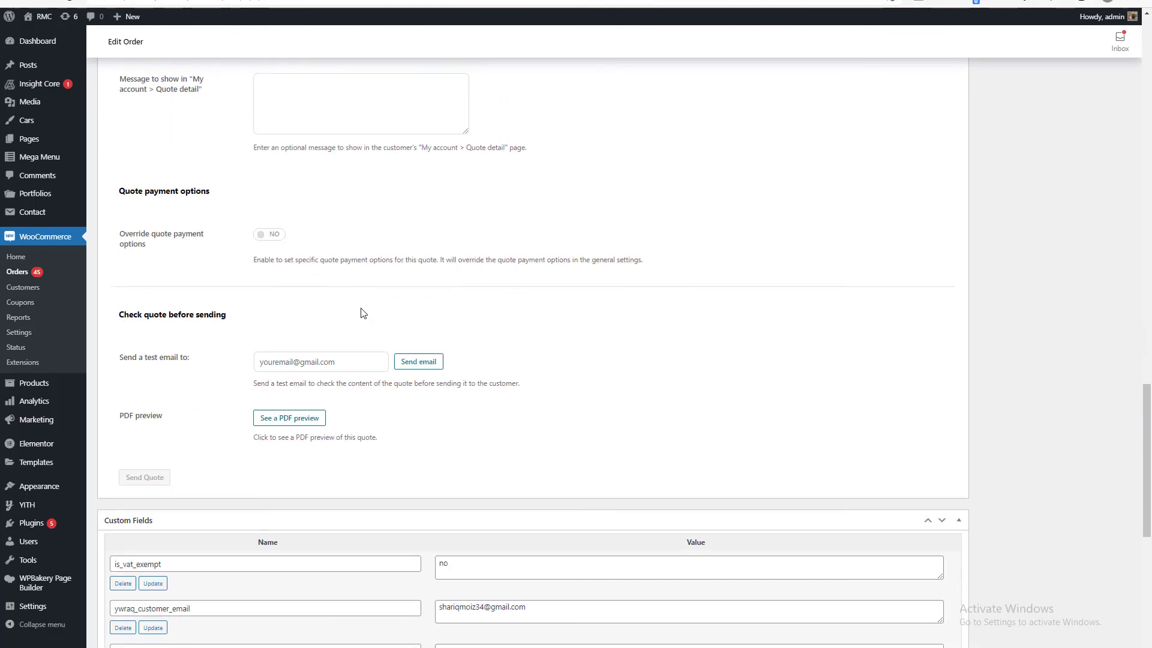